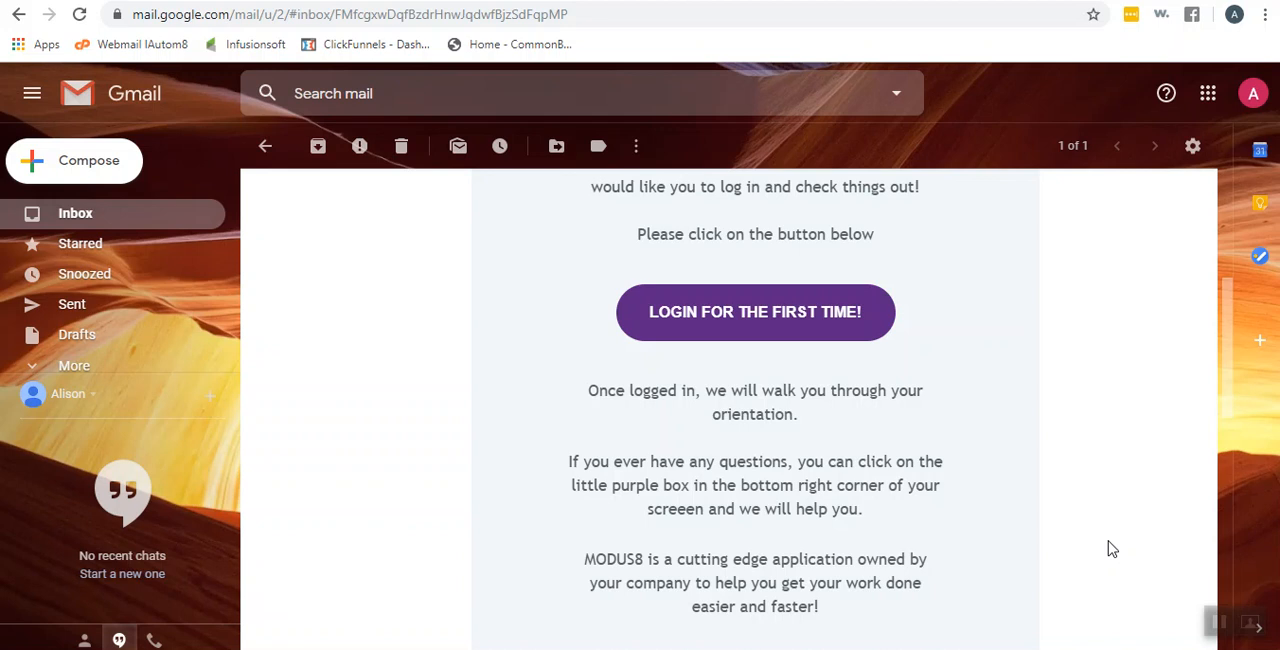
Open the first-time login from the invitation email, log in to the MODUS8 account, and decline saving the login in LastPass
{"action": "left_click", "coordinate": [766, 338]}
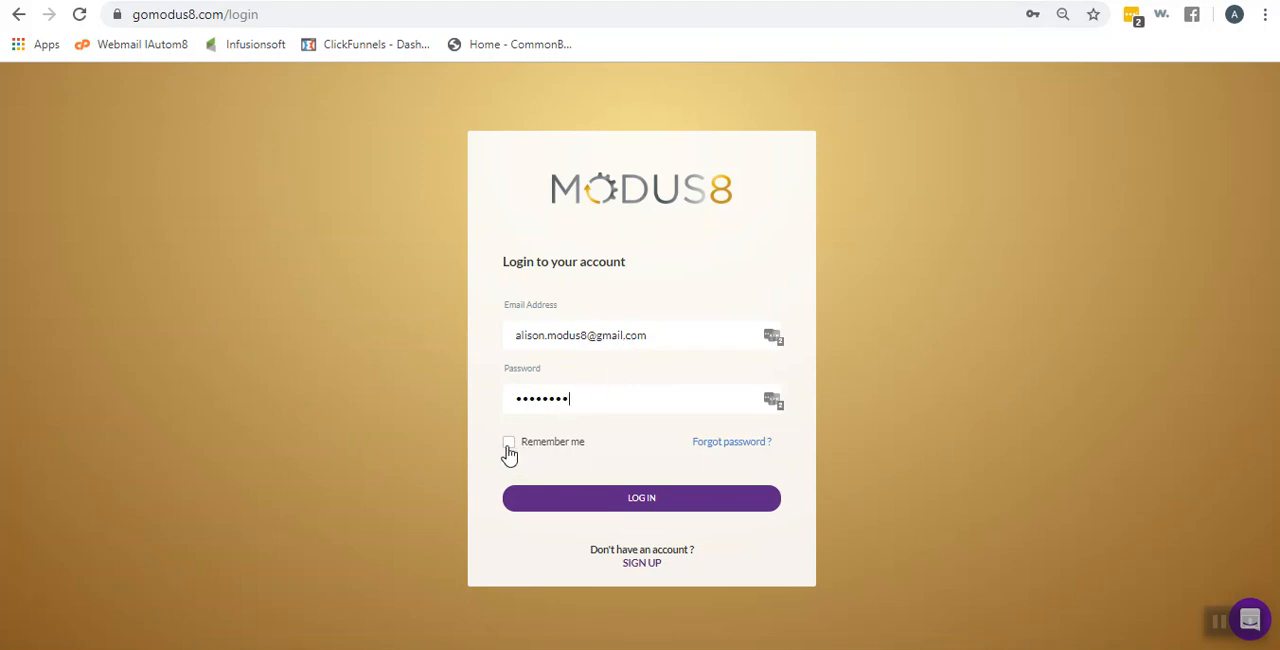
{"action": "left_click", "coordinate": [640, 509]}
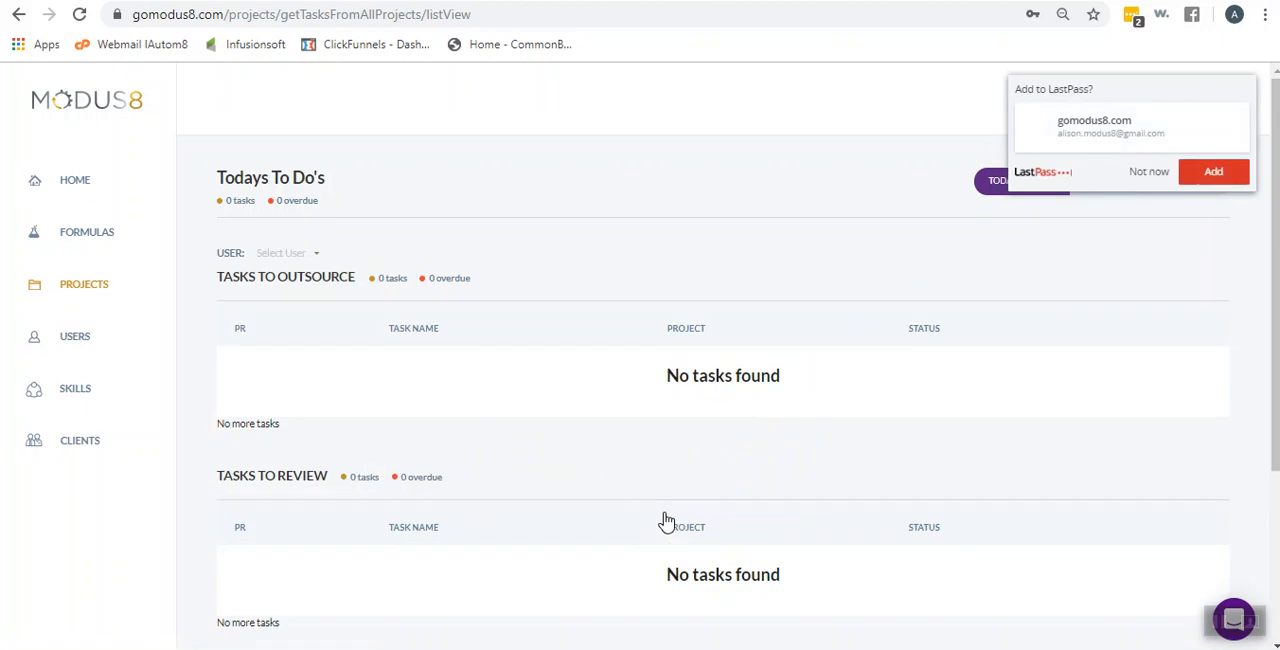
{"action": "left_click", "coordinate": [1149, 172]}
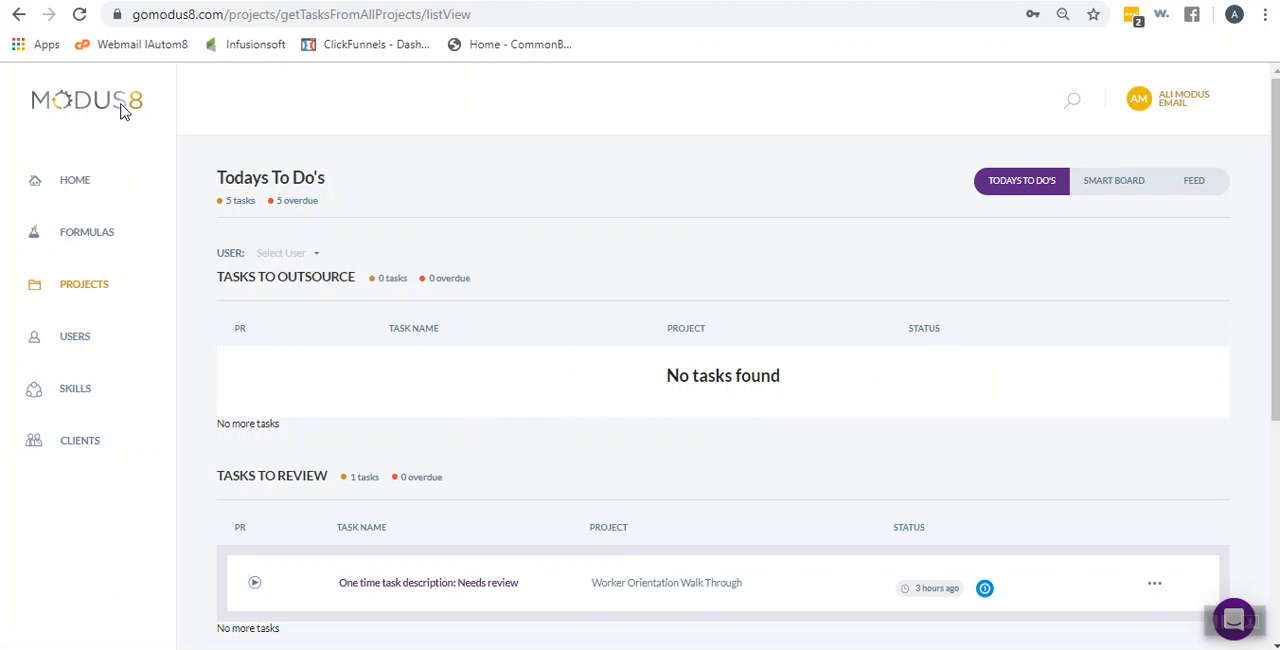
View the user information on the account's profile page and return to the home dashboard
{"action": "left_click", "coordinate": [1174, 104]}
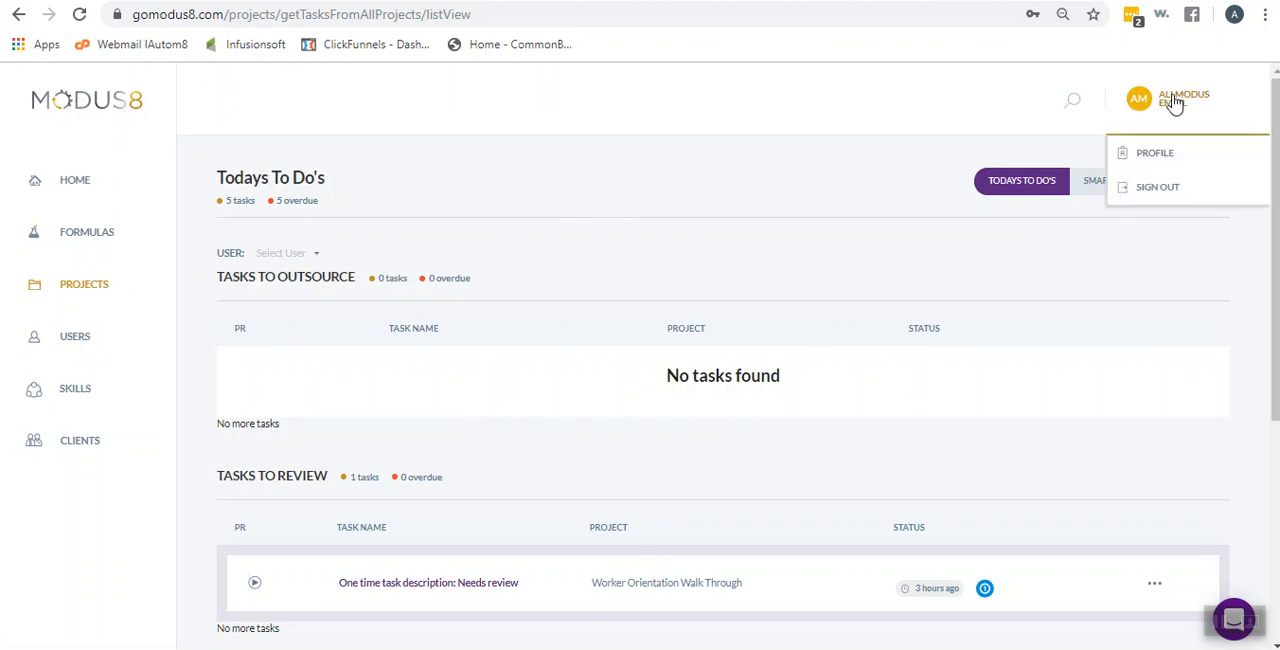
{"action": "left_click", "coordinate": [1155, 156]}
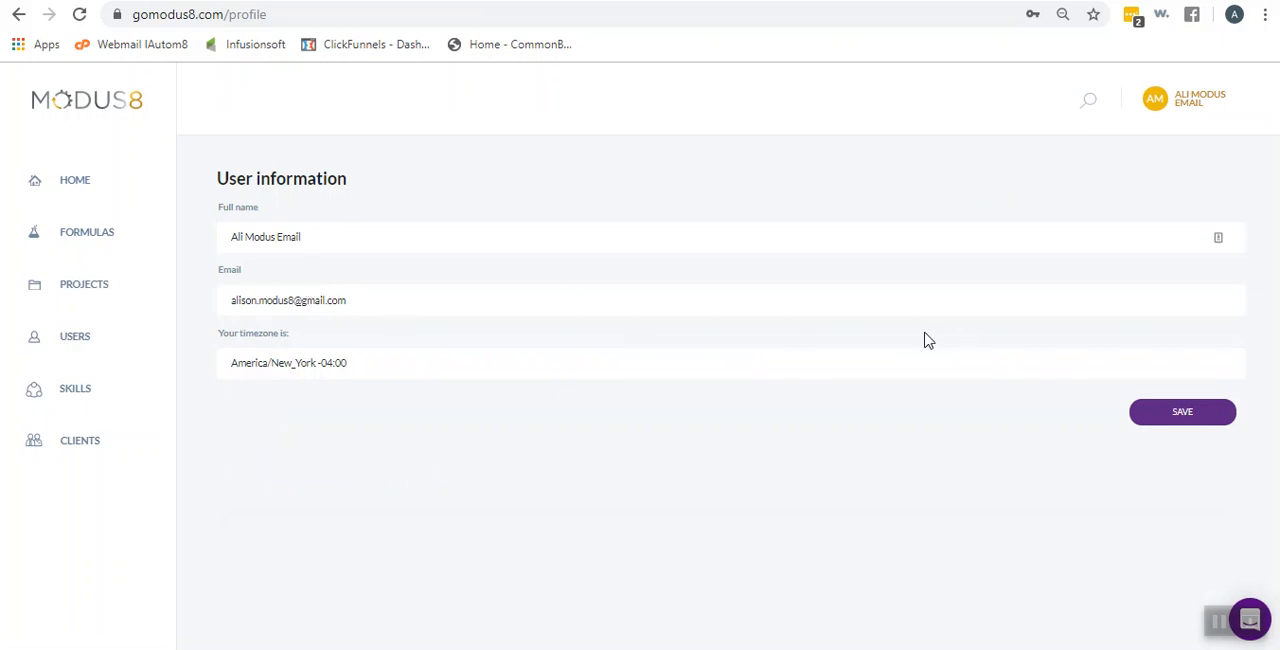
{"action": "left_click", "coordinate": [1199, 105]}
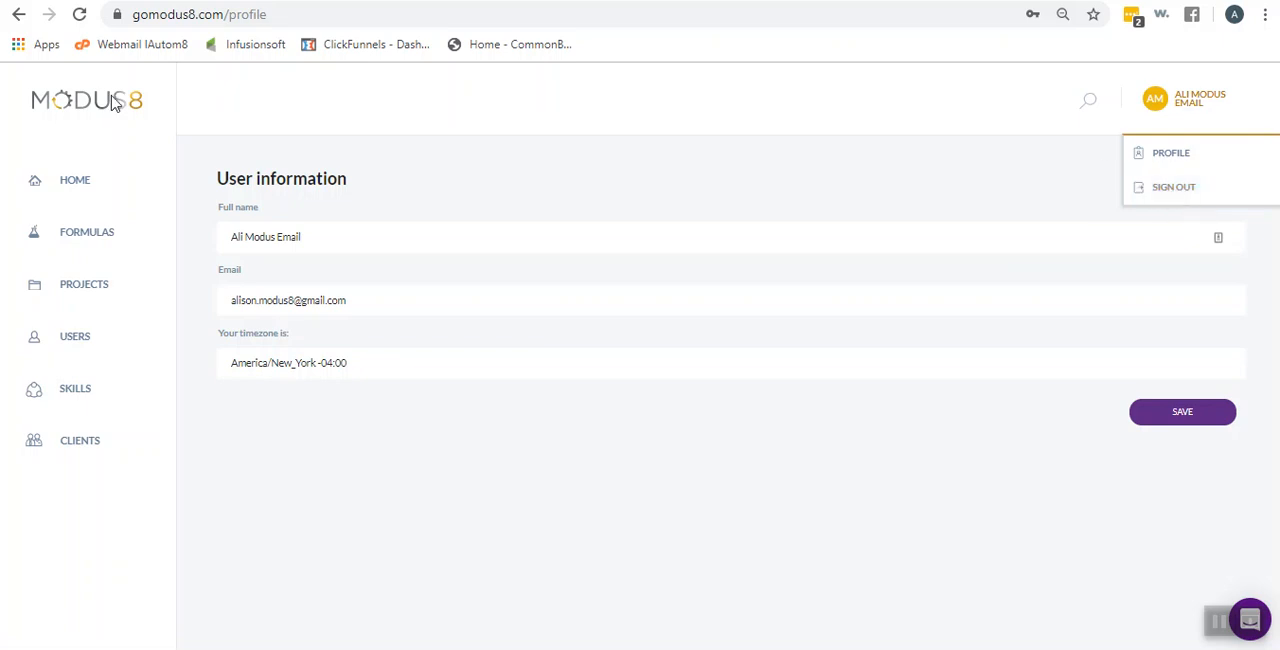
{"action": "left_click", "coordinate": [75, 190]}
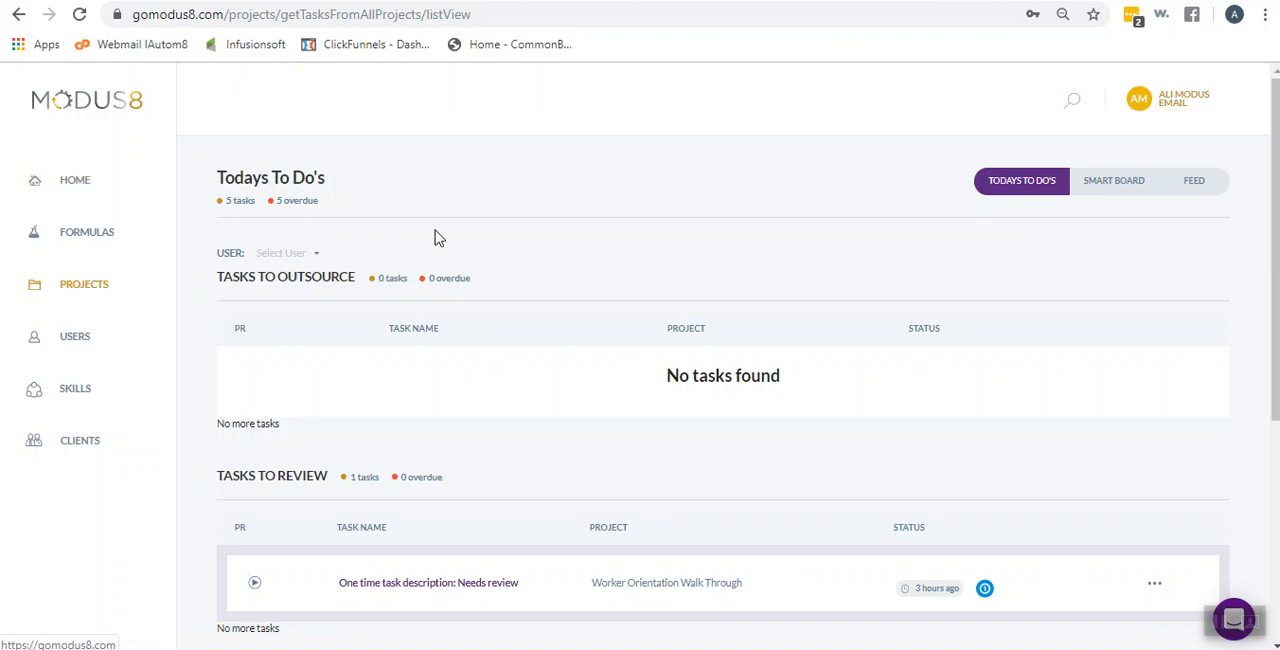
Open the My Formulas list and look through the formulas it contains
{"action": "left_click", "coordinate": [97, 241]}
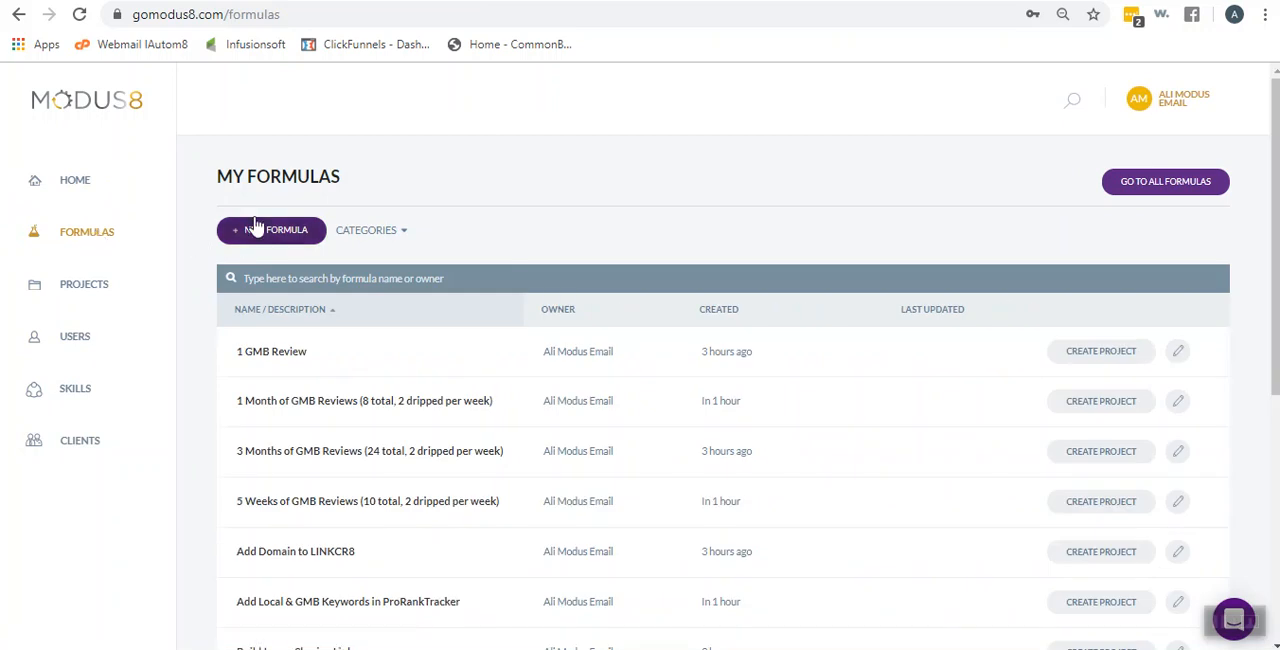
{"action": "left_click_drag", "start_coordinate": [218, 177], "coordinate": [387, 193]}
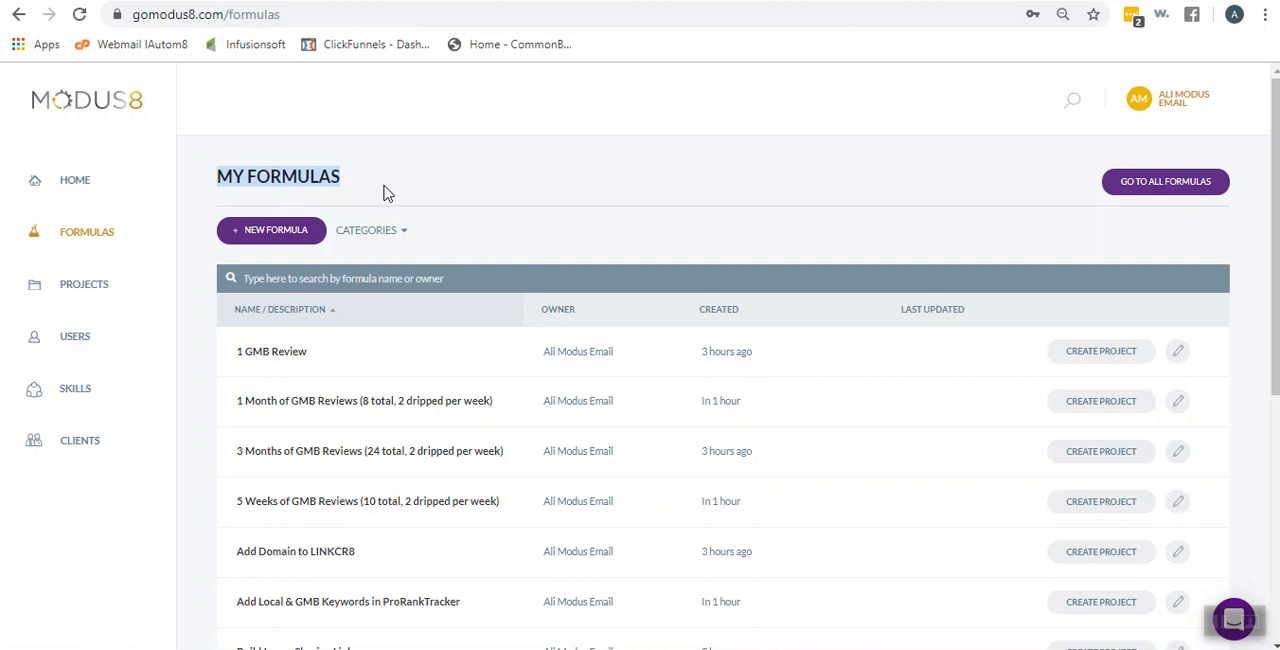
{"action": "left_click", "coordinate": [460, 190]}
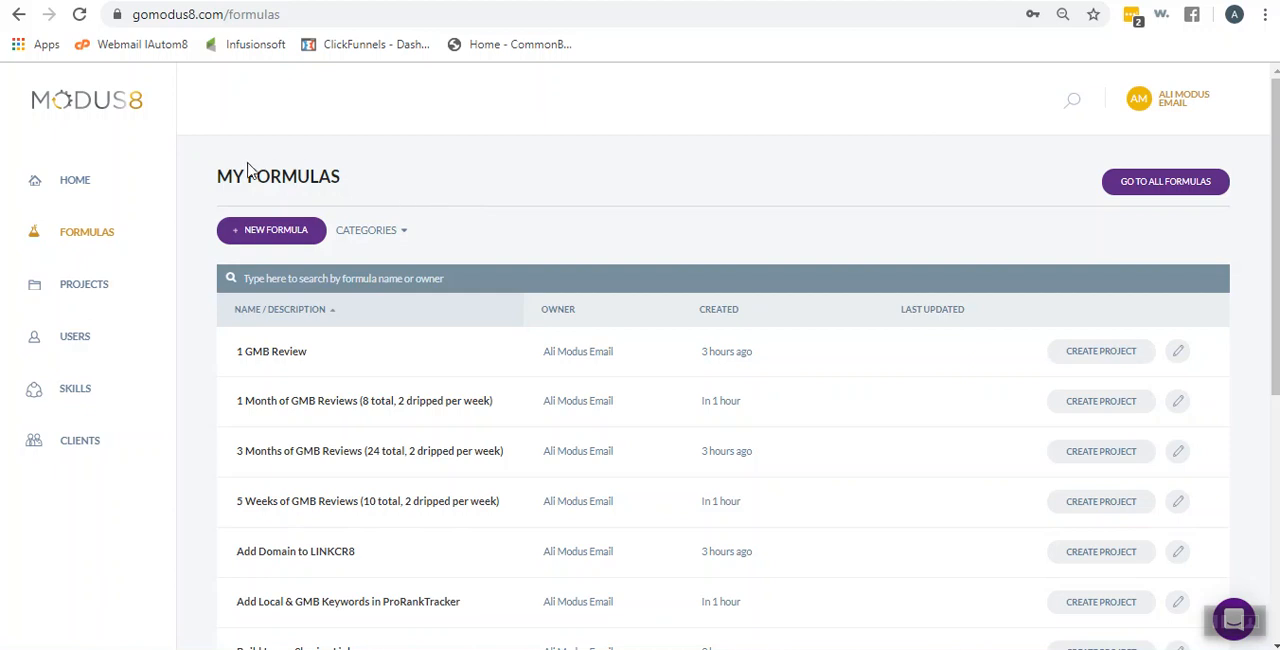
{"action": "left_click_drag", "start_coordinate": [218, 178], "coordinate": [374, 186]}
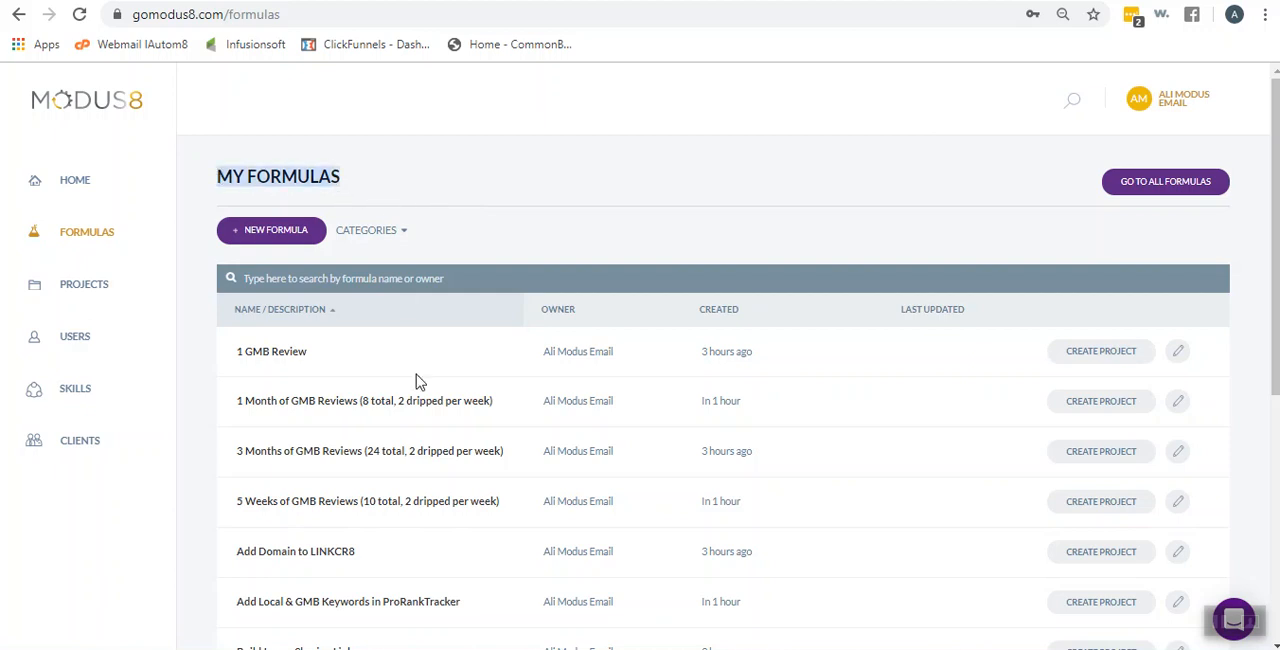
{"action": "scroll", "coordinate": [490, 450], "scroll_direction": "down", "scroll_amount": 2}
{"action": "scroll", "coordinate": [505, 468], "scroll_direction": "down", "scroll_amount": 2}
{"action": "scroll", "coordinate": [496, 478], "scroll_direction": "up", "scroll_amount": 5}
Add the "Location Landing Page Content Snippets (20)" formula from the All Formulas list to the account's own formulas
{"action": "left_click", "coordinate": [1137, 190]}
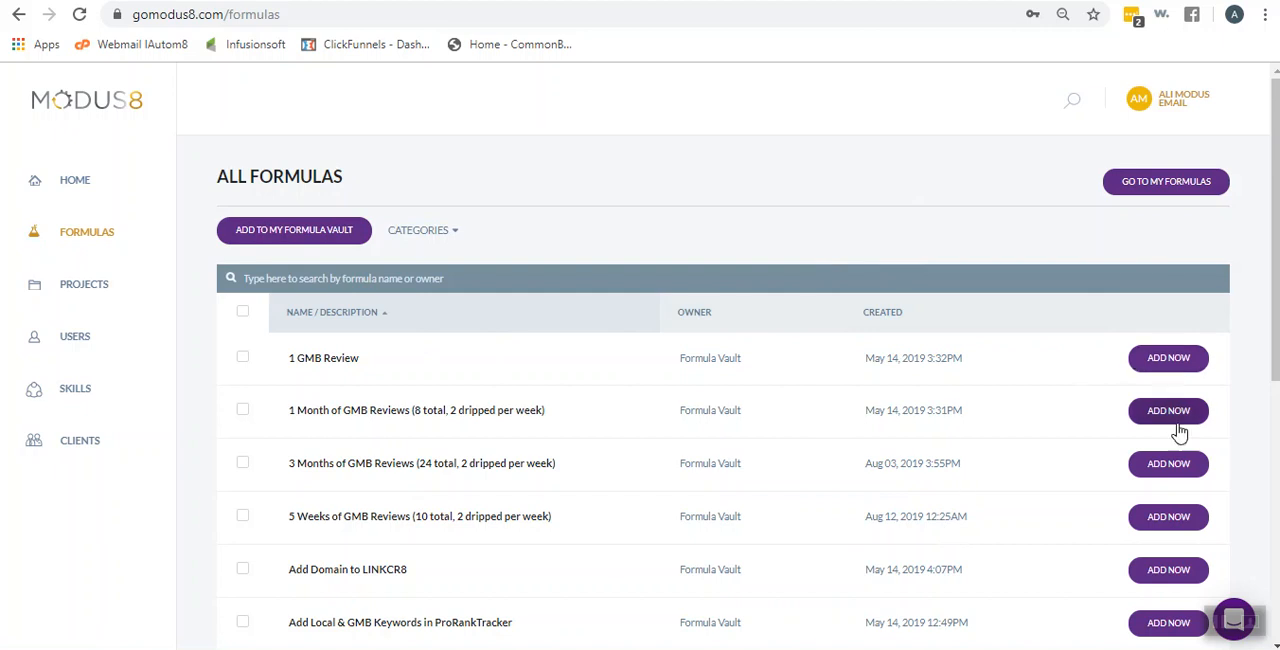
{"action": "scroll", "coordinate": [1178, 545], "scroll_direction": "down", "scroll_amount": 5}
{"action": "scroll", "coordinate": [1180, 530], "scroll_direction": "down", "scroll_amount": 7}
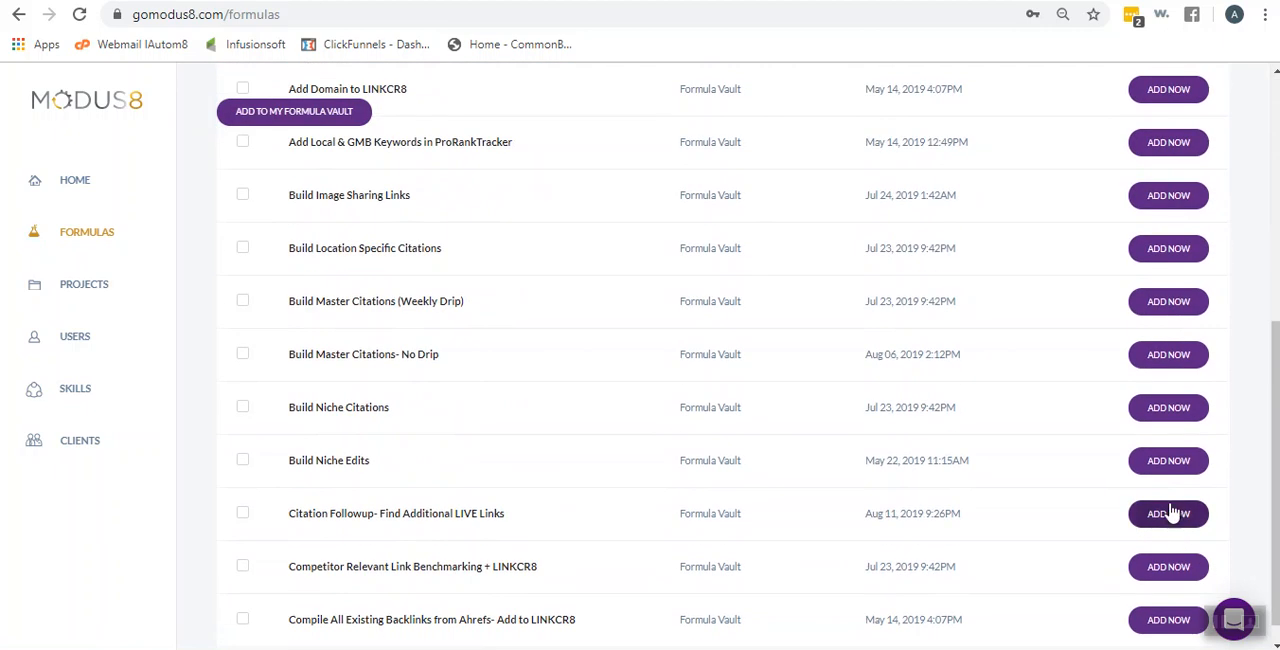
{"action": "scroll", "coordinate": [1164, 478], "scroll_direction": "down", "scroll_amount": 2}
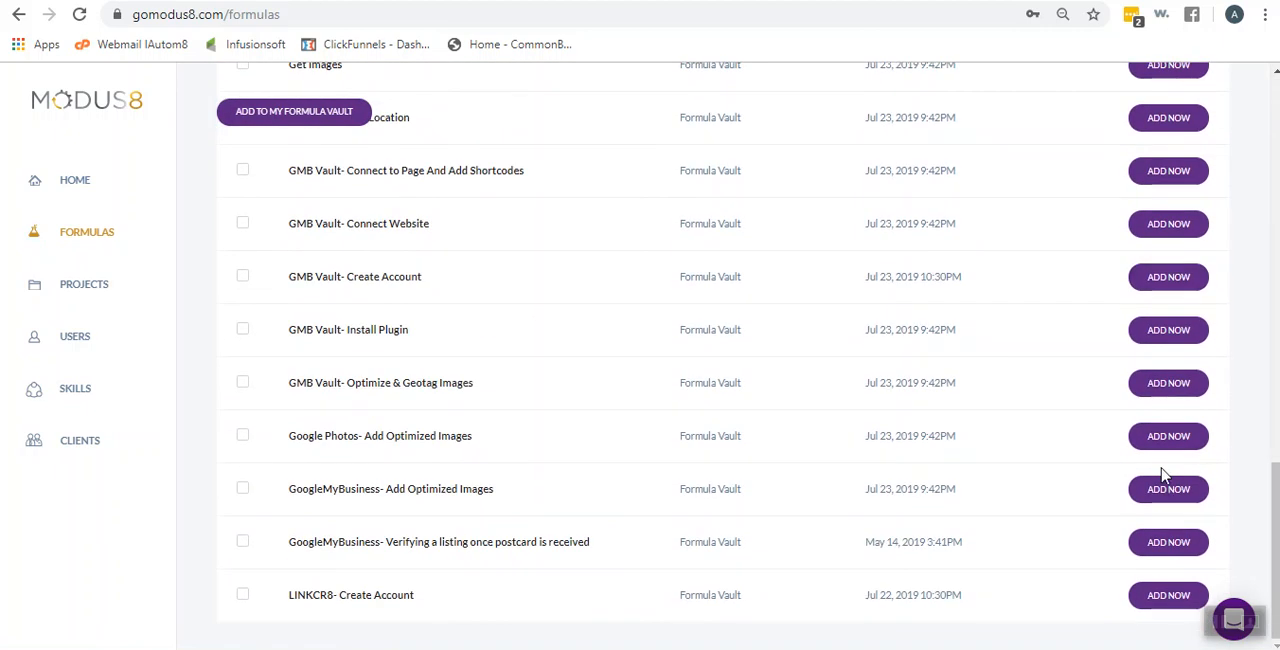
{"action": "scroll", "coordinate": [1163, 472], "scroll_direction": "down", "scroll_amount": 6}
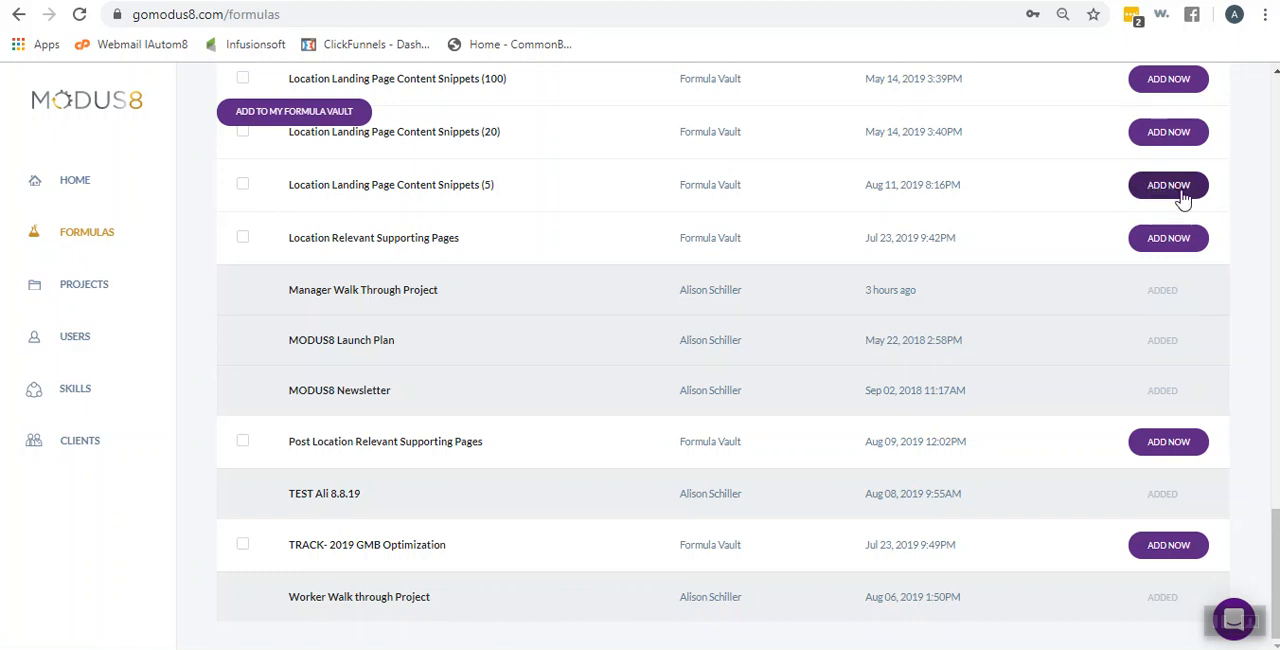
{"action": "left_click", "coordinate": [1174, 136]}
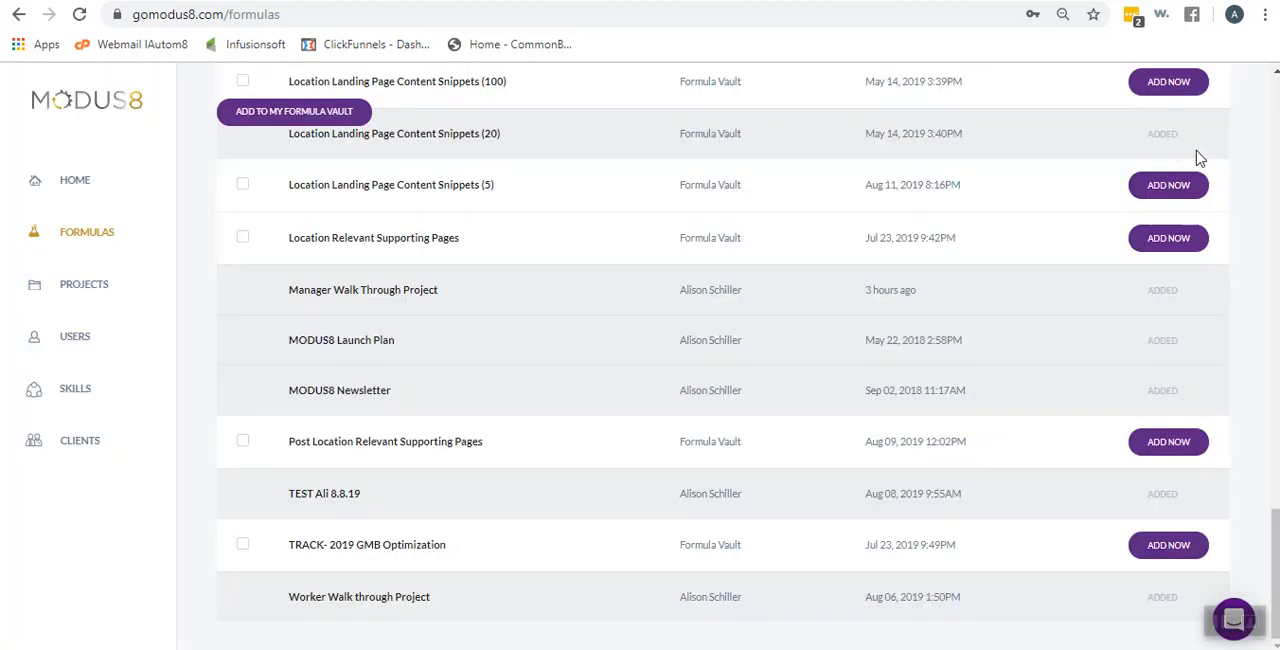
Add "Add Domain to LINKCR8", "Add Local & GMB Keywords in ProRankTracker" and "Build Image Sharing Links" to the formula vault together
{"action": "scroll", "coordinate": [258, 240], "scroll_direction": "up", "scroll_amount": 20}
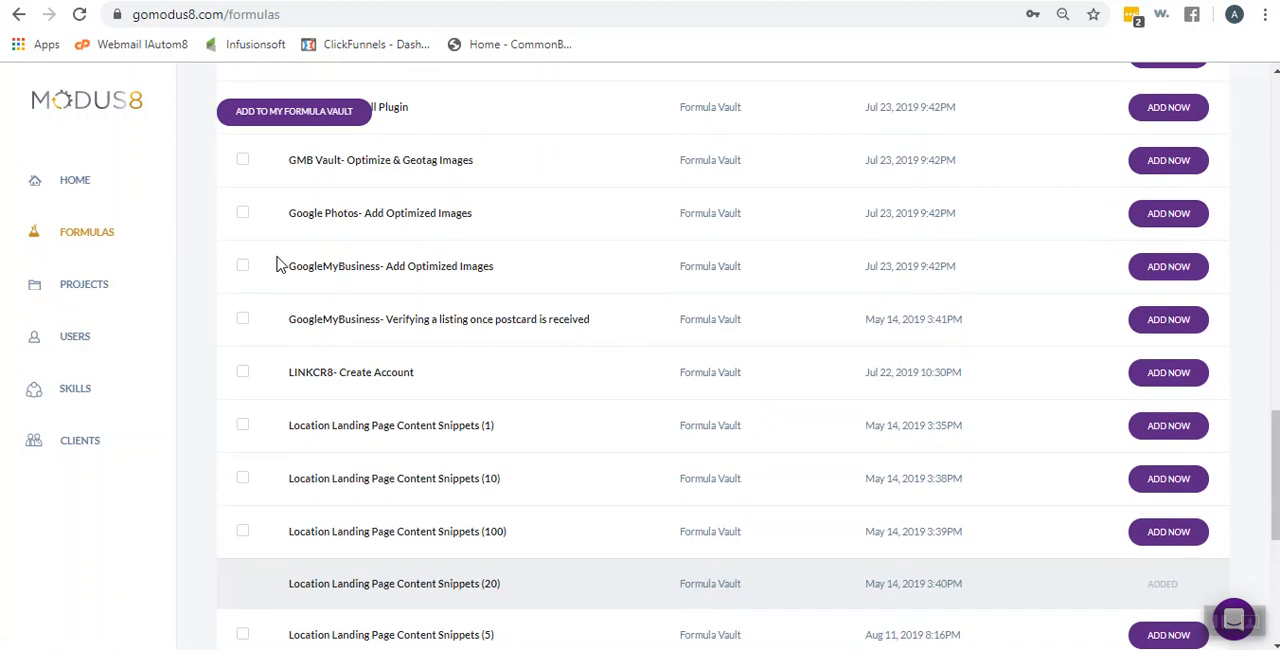
{"action": "scroll", "coordinate": [268, 252], "scroll_direction": "down", "scroll_amount": 3}
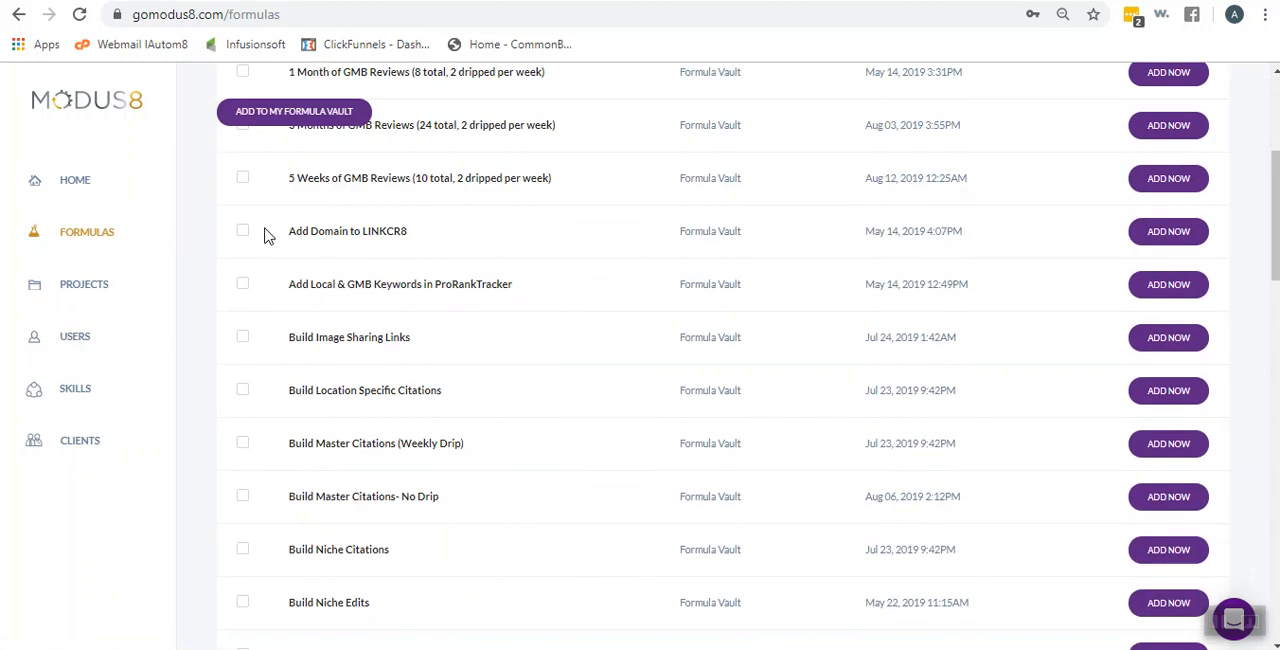
{"action": "left_click", "coordinate": [243, 232]}
{"action": "left_click", "coordinate": [244, 285]}
{"action": "left_click", "coordinate": [242, 339]}
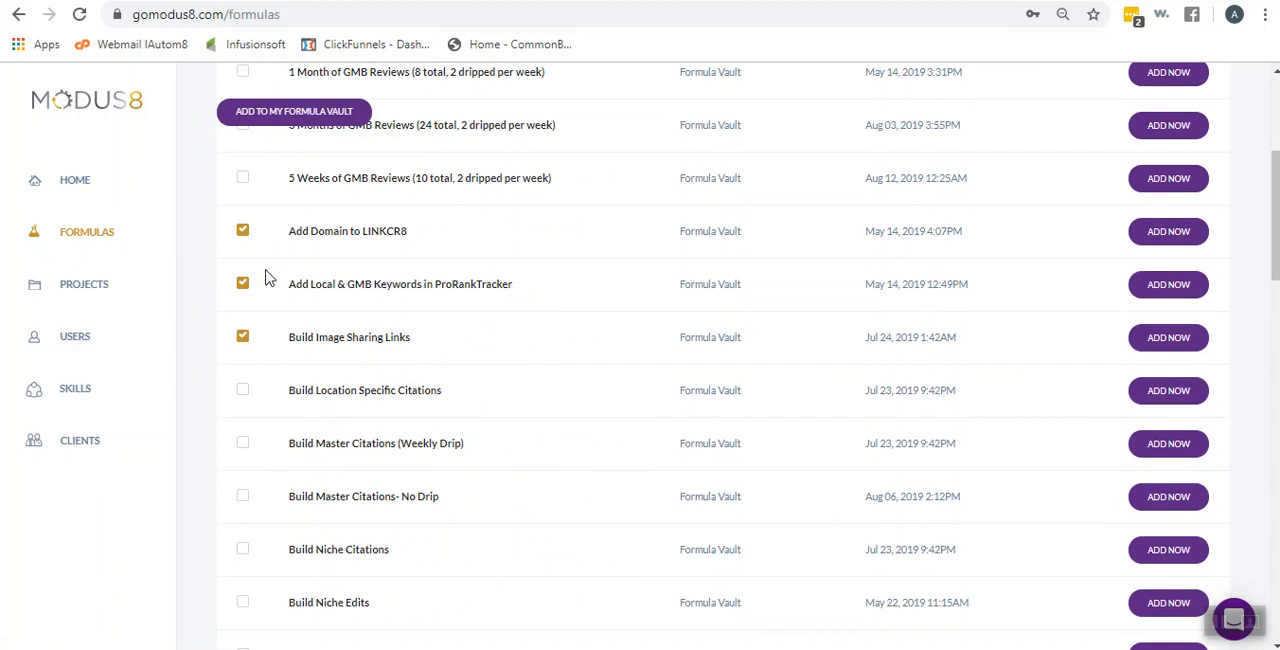
{"action": "left_click", "coordinate": [289, 115]}
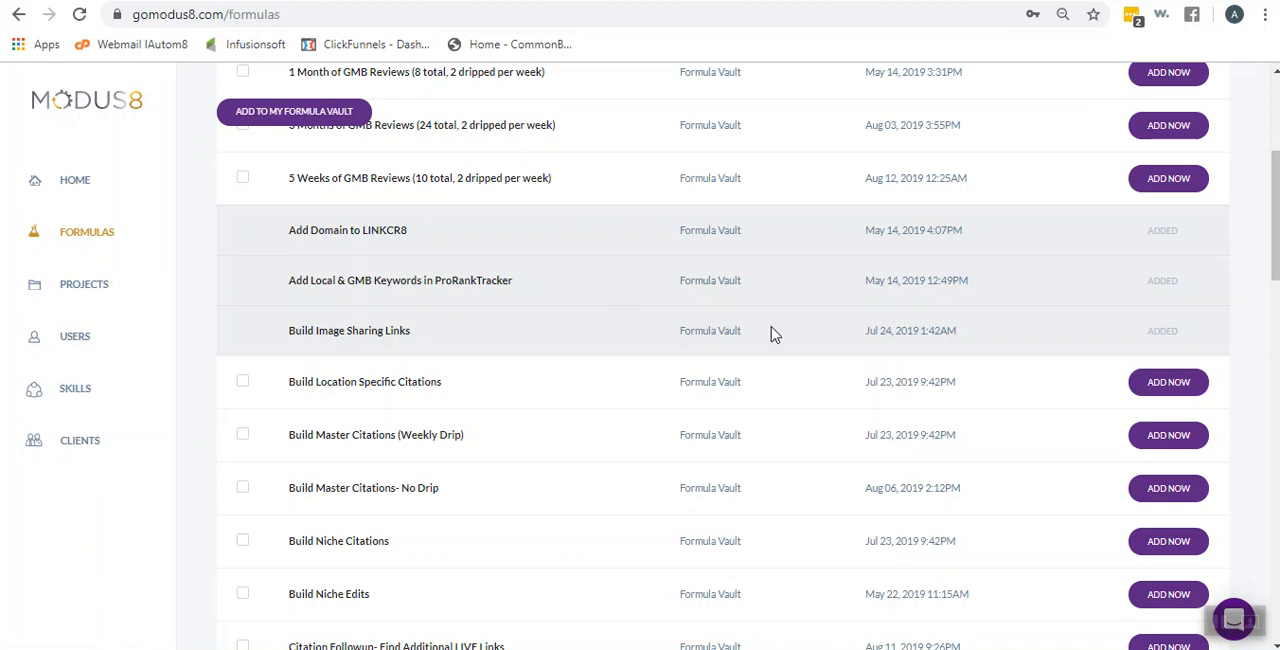
Look over the All Formulas list and return to My Formulas
{"action": "scroll", "coordinate": [606, 317], "scroll_direction": "up", "scroll_amount": 3}
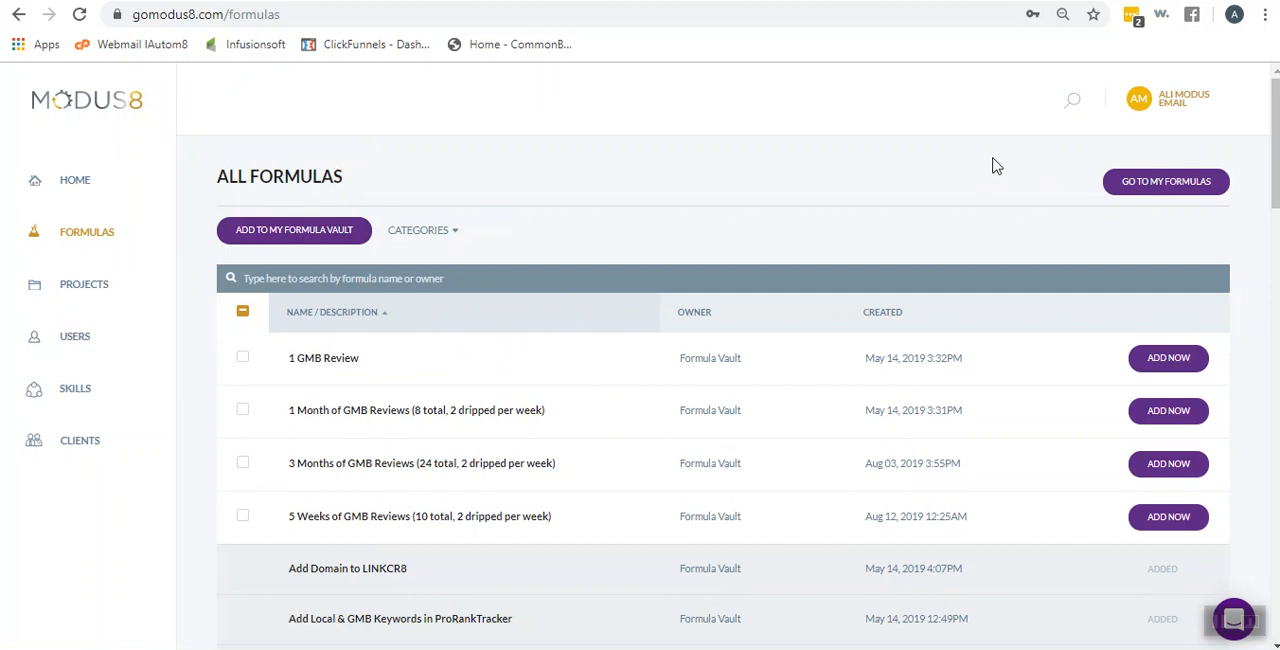
{"action": "scroll", "coordinate": [777, 429], "scroll_direction": "down", "scroll_amount": 2}
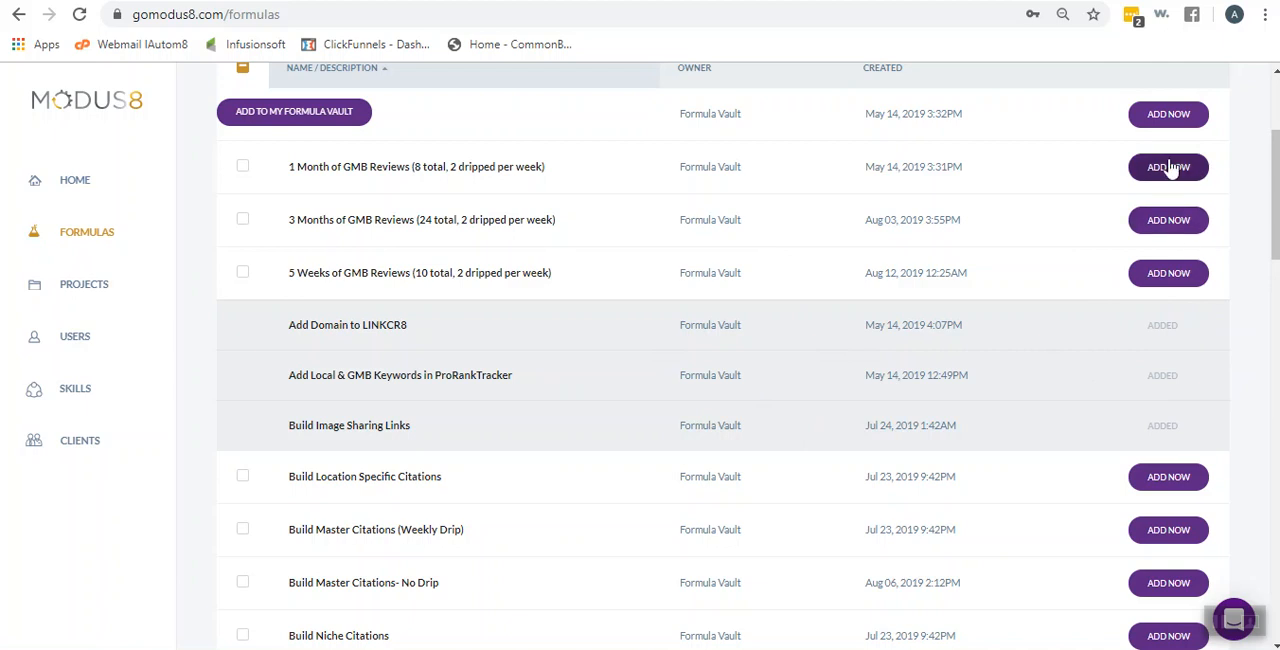
{"action": "scroll", "coordinate": [1180, 230], "scroll_direction": "up", "scroll_amount": 3}
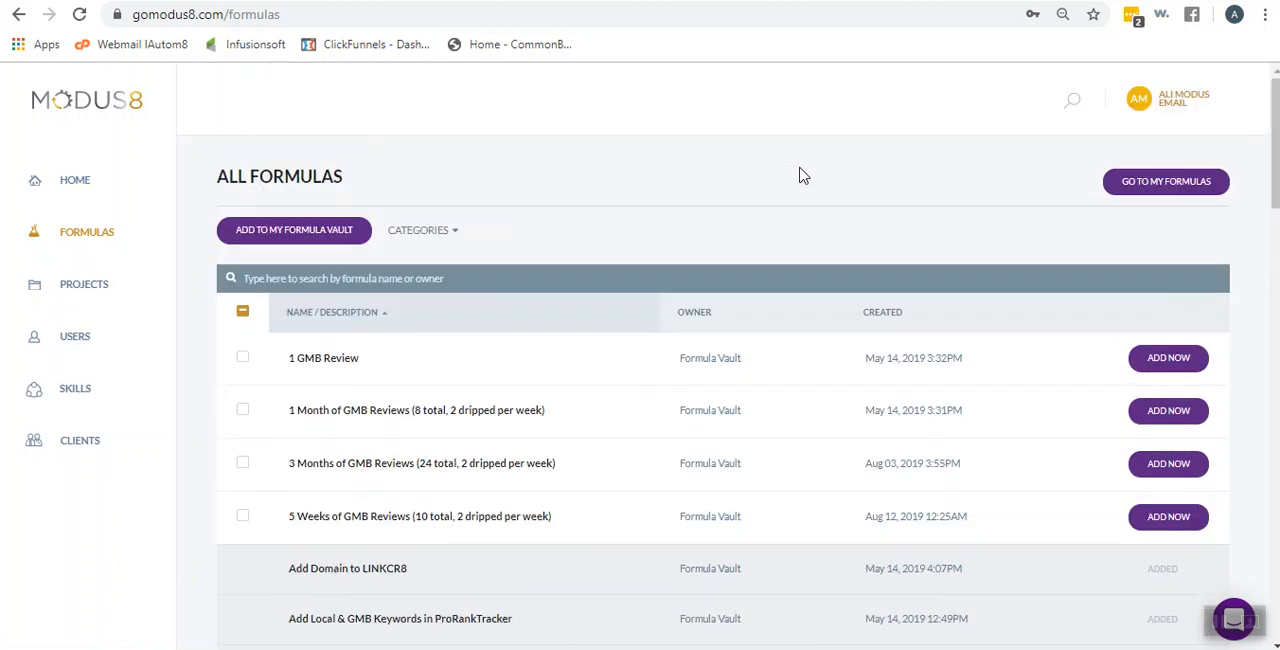
{"action": "left_click", "coordinate": [1170, 190]}
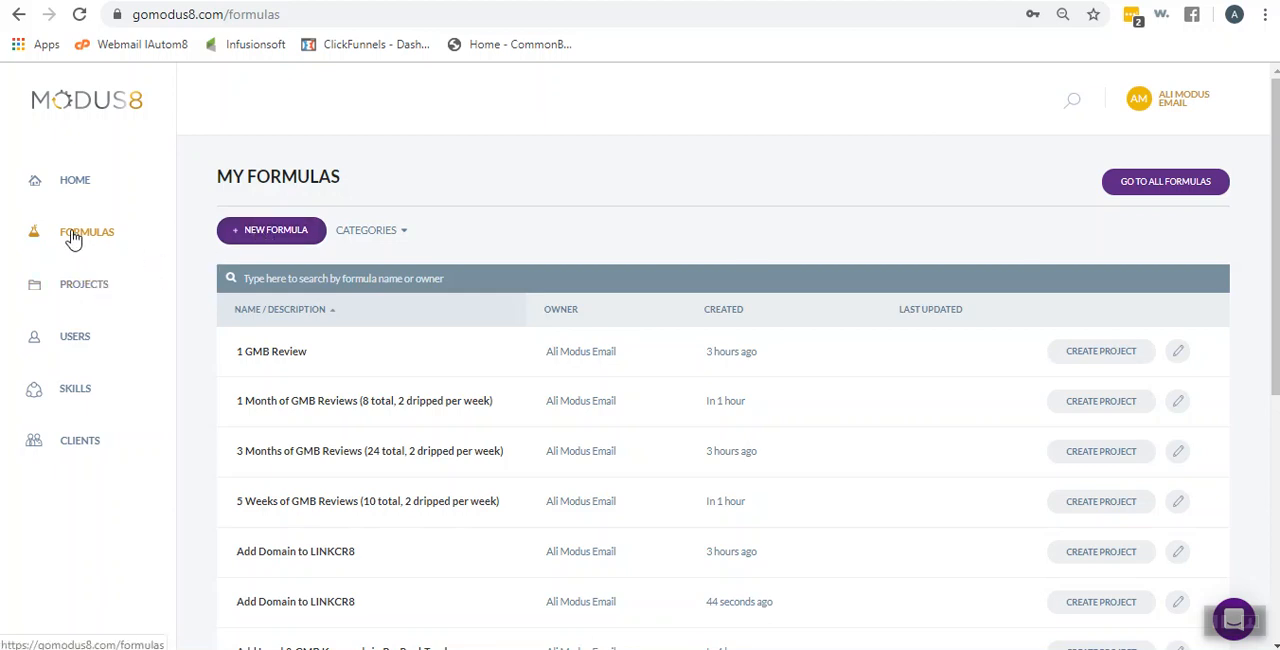
View the smart board of the Manager Walk Through Project and return to the projects list
{"action": "left_click", "coordinate": [72, 290]}
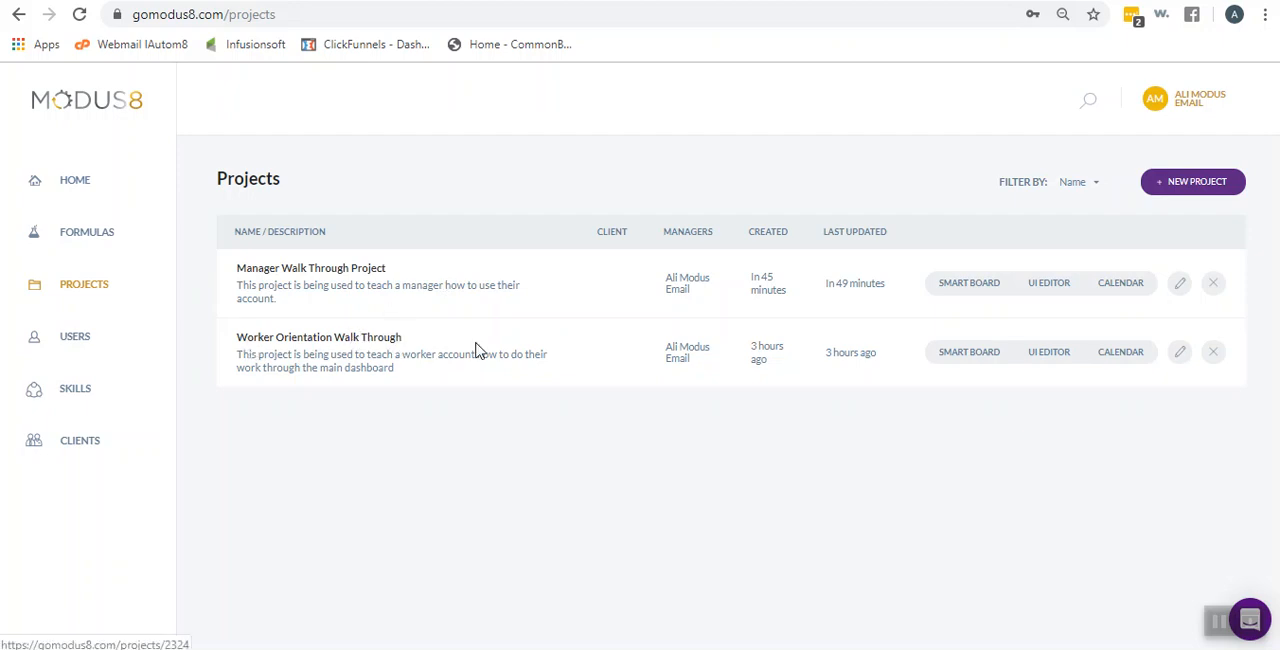
{"action": "left_click", "coordinate": [360, 272]}
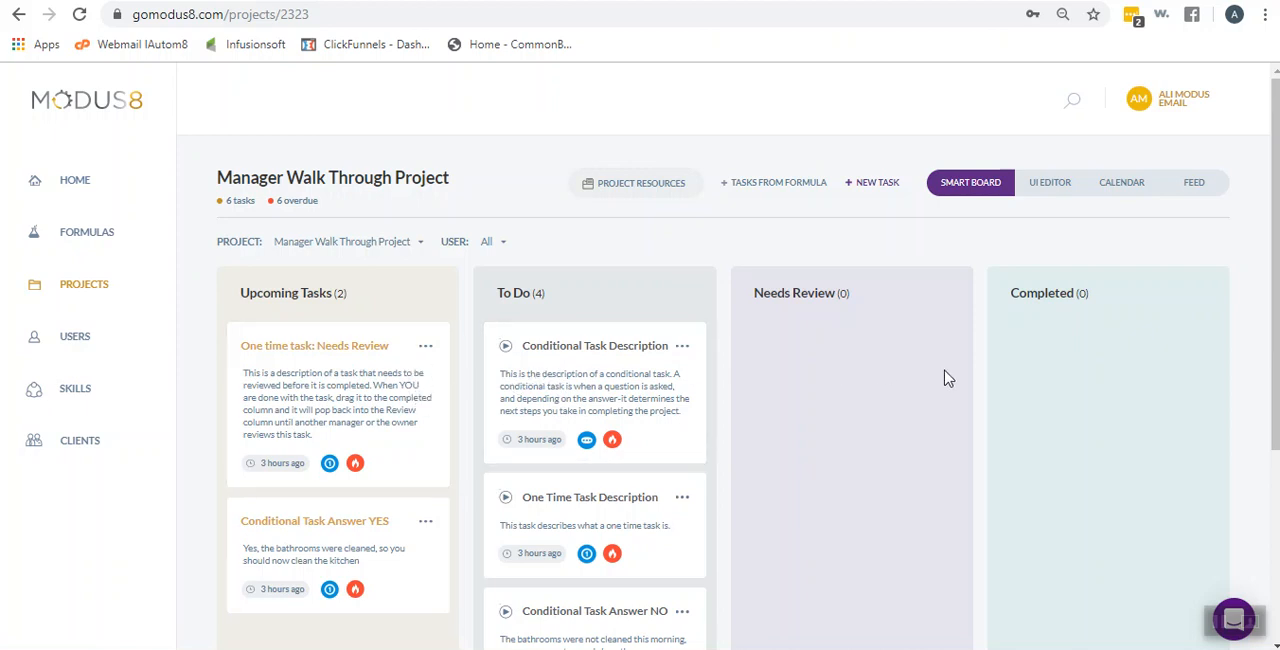
{"action": "left_click", "coordinate": [91, 287]}
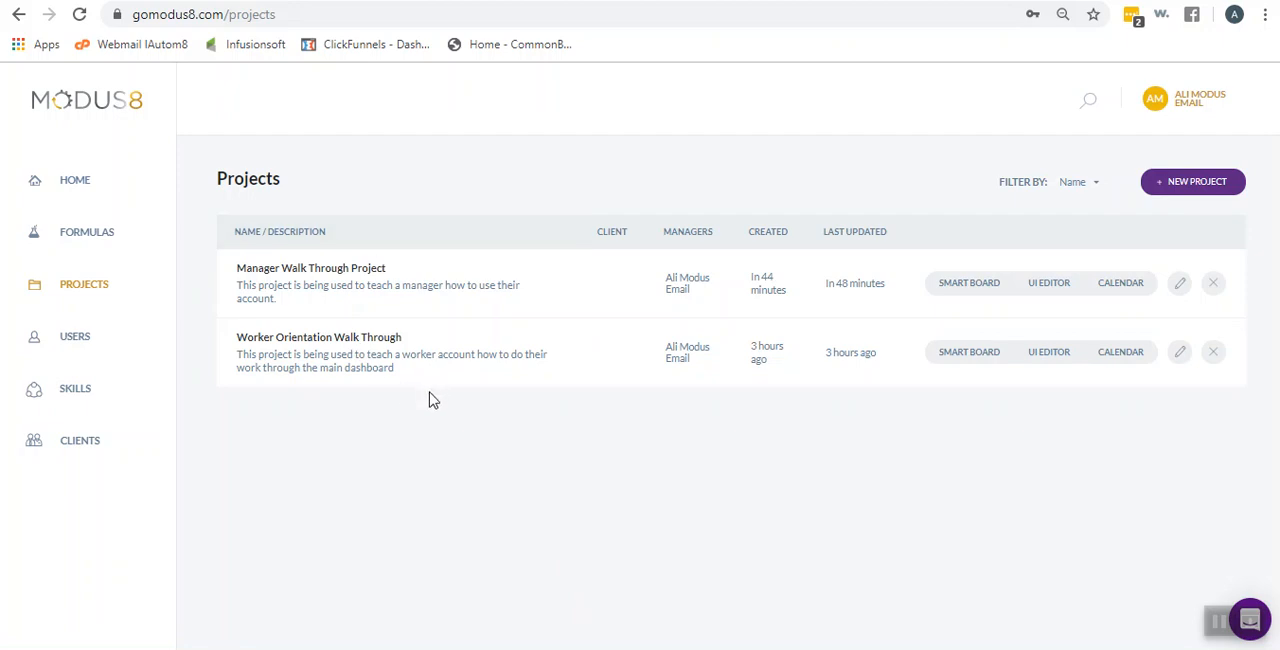
Open the Users page and view the role options available for a new user
{"action": "left_click", "coordinate": [74, 338]}
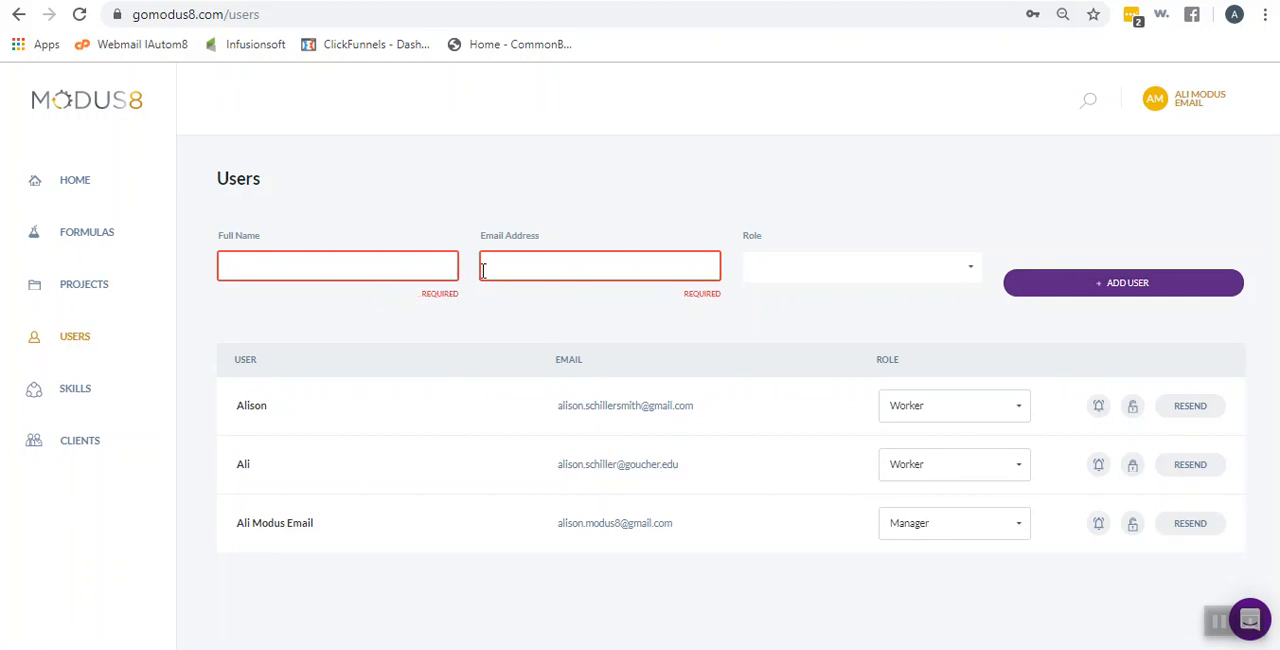
{"action": "left_click", "coordinate": [973, 273]}
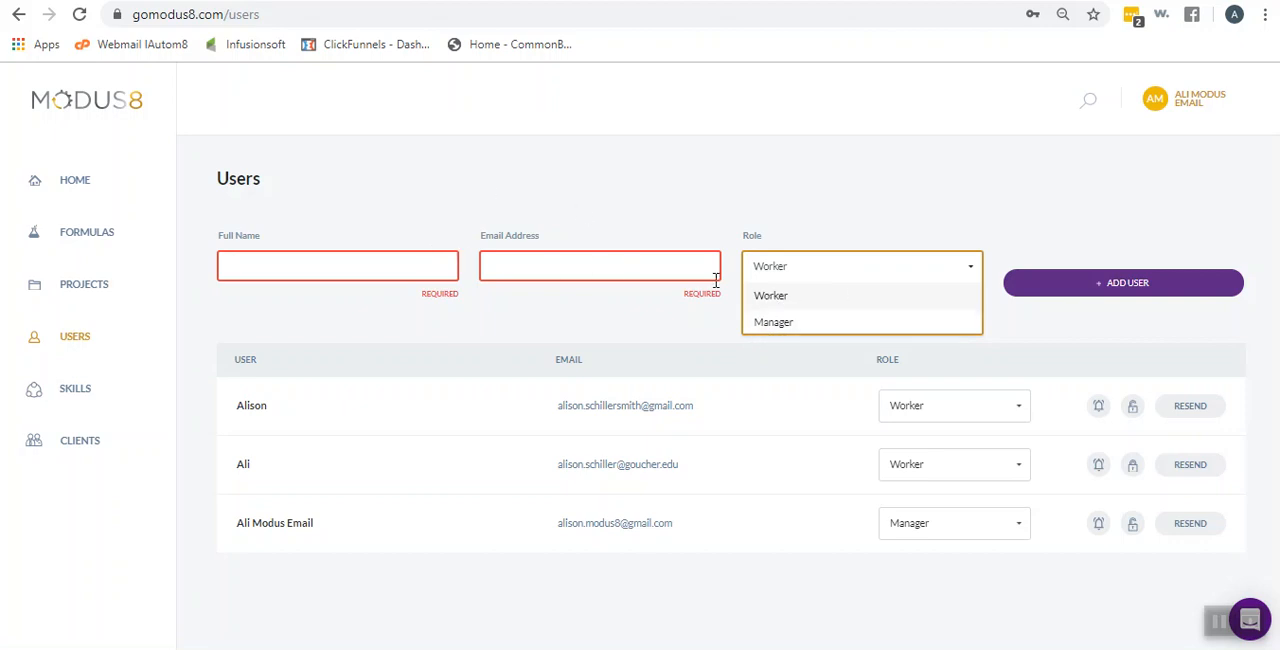
{"action": "left_click", "coordinate": [1008, 201]}
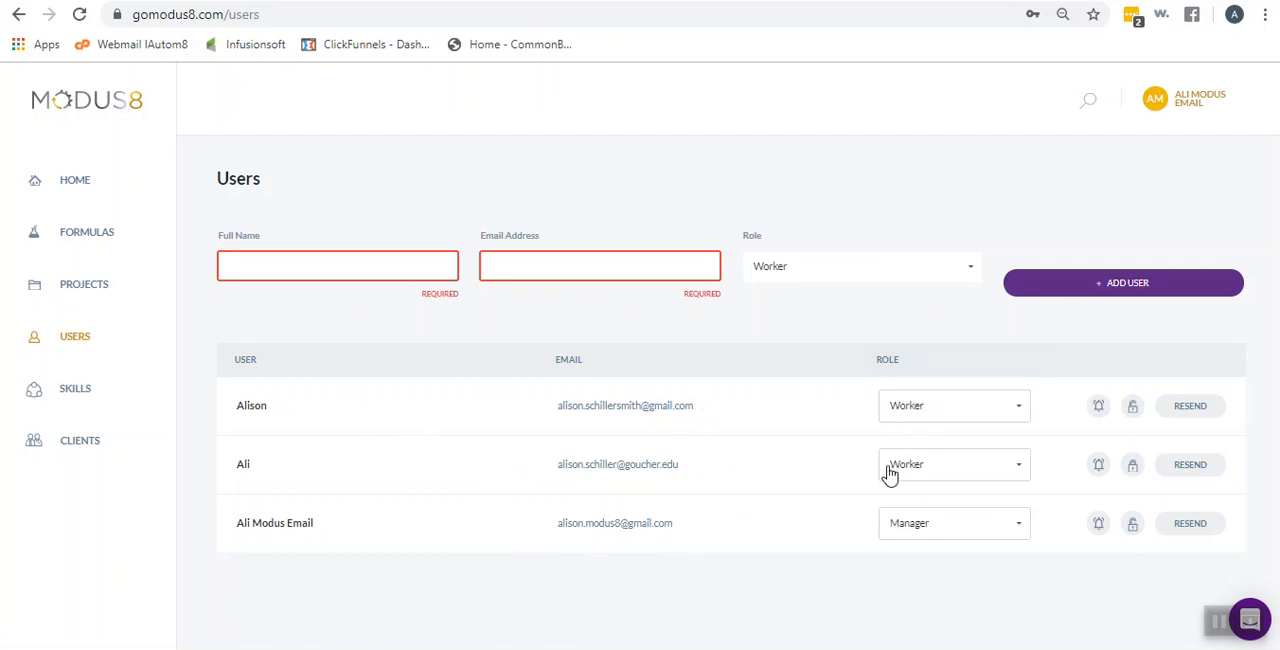
On the Skills page, draft a new skill named "Facebook Posting", view its assignable users, and close the form without saving
{"action": "left_click", "coordinate": [76, 394]}
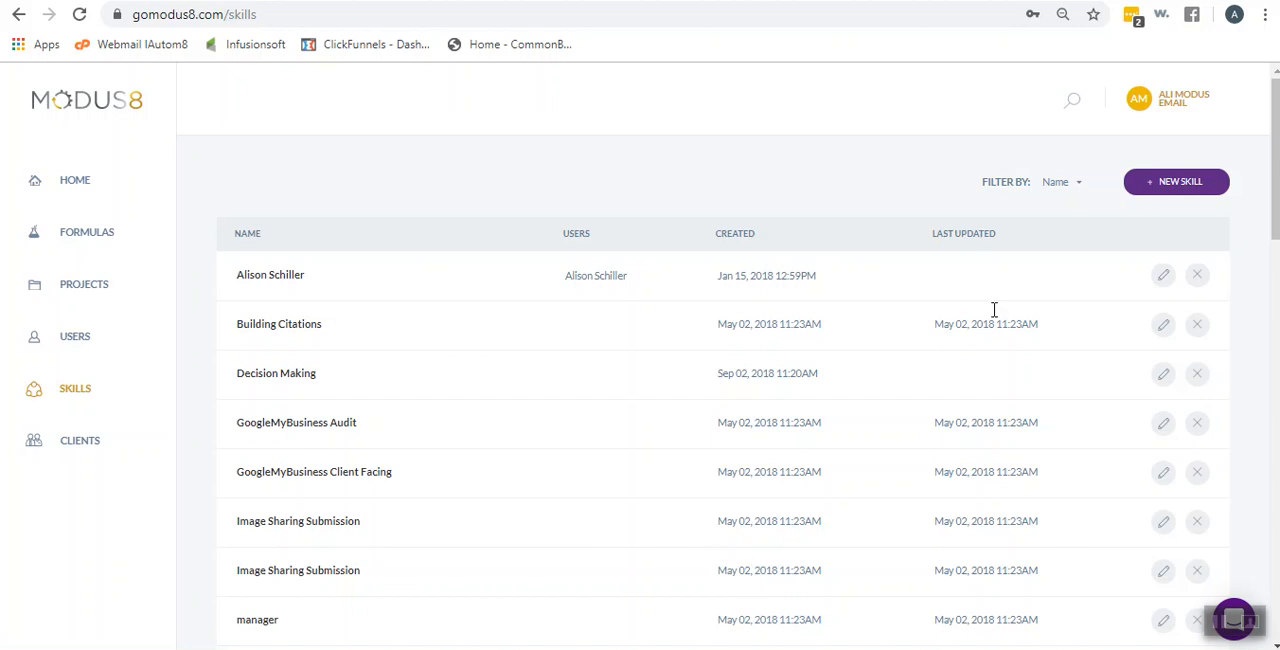
{"action": "left_click", "coordinate": [1172, 186]}
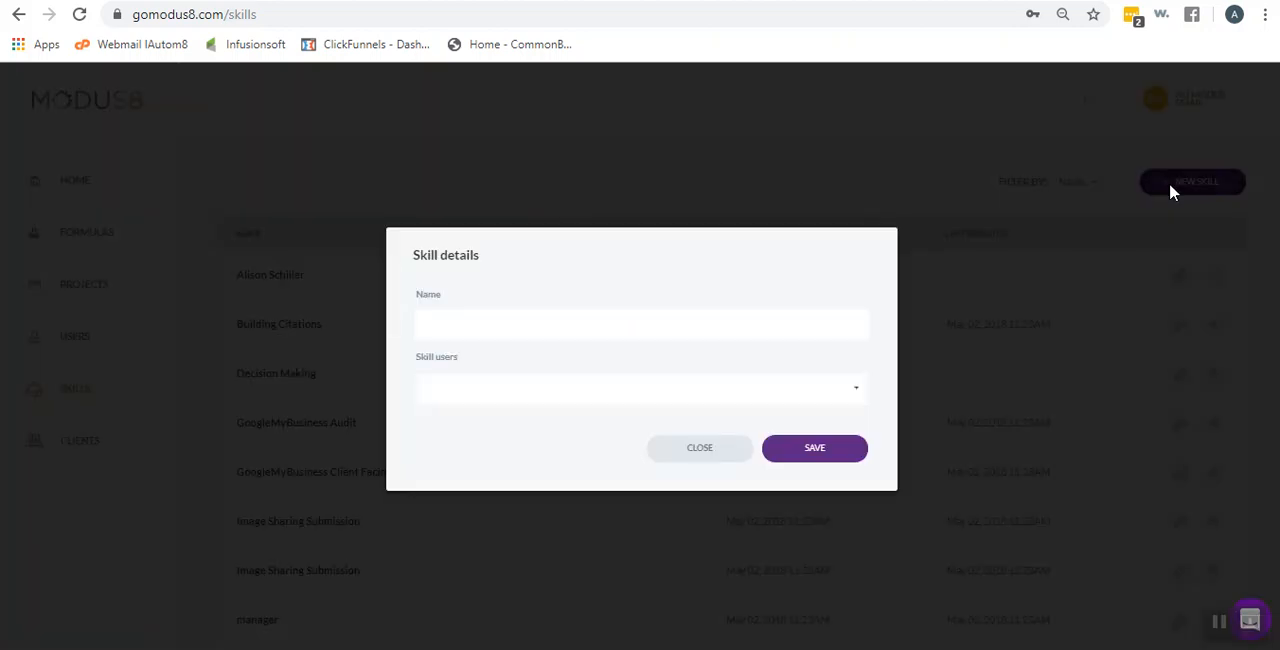
{"action": "left_click", "coordinate": [550, 315]}
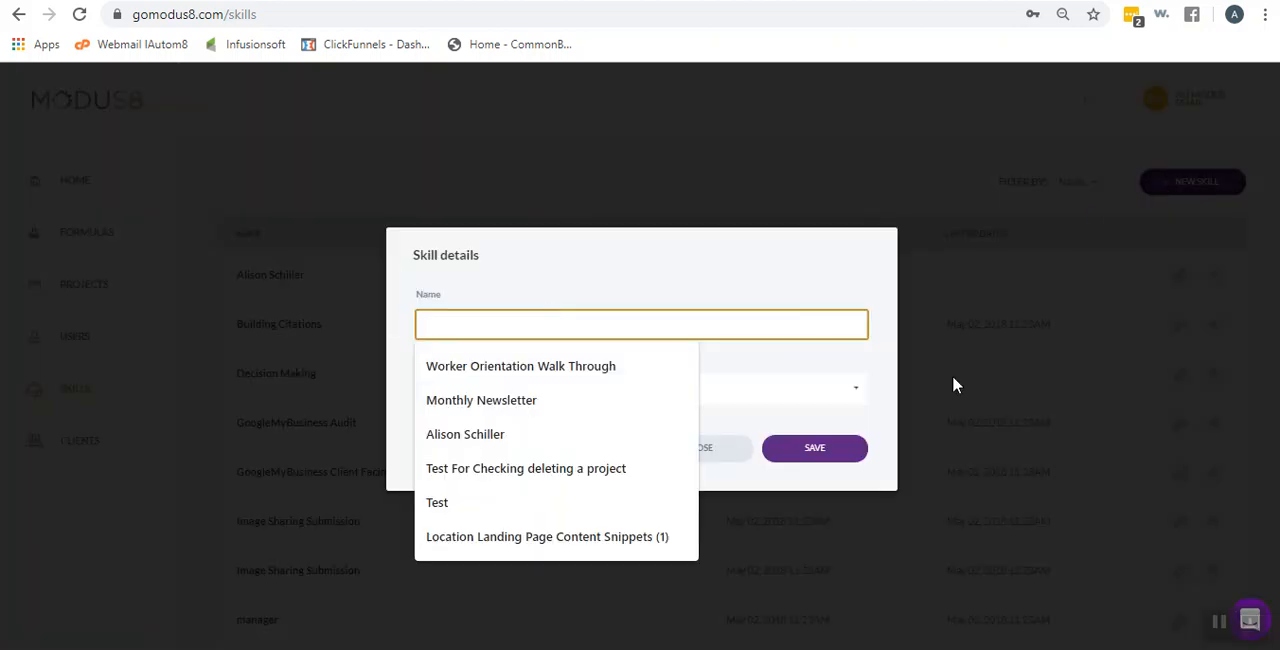
{"action": "type", "text": "Fa"}
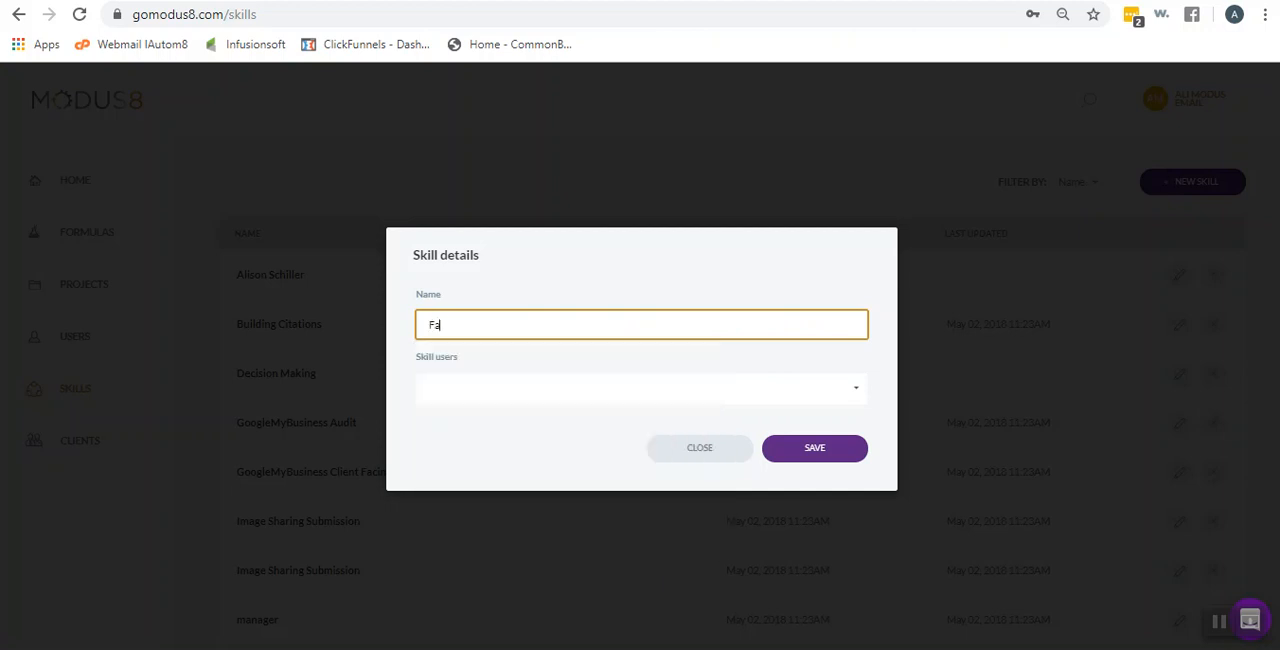
{"action": "type", "text": "cebook Posting"}
{"action": "left_click", "coordinate": [479, 387]}
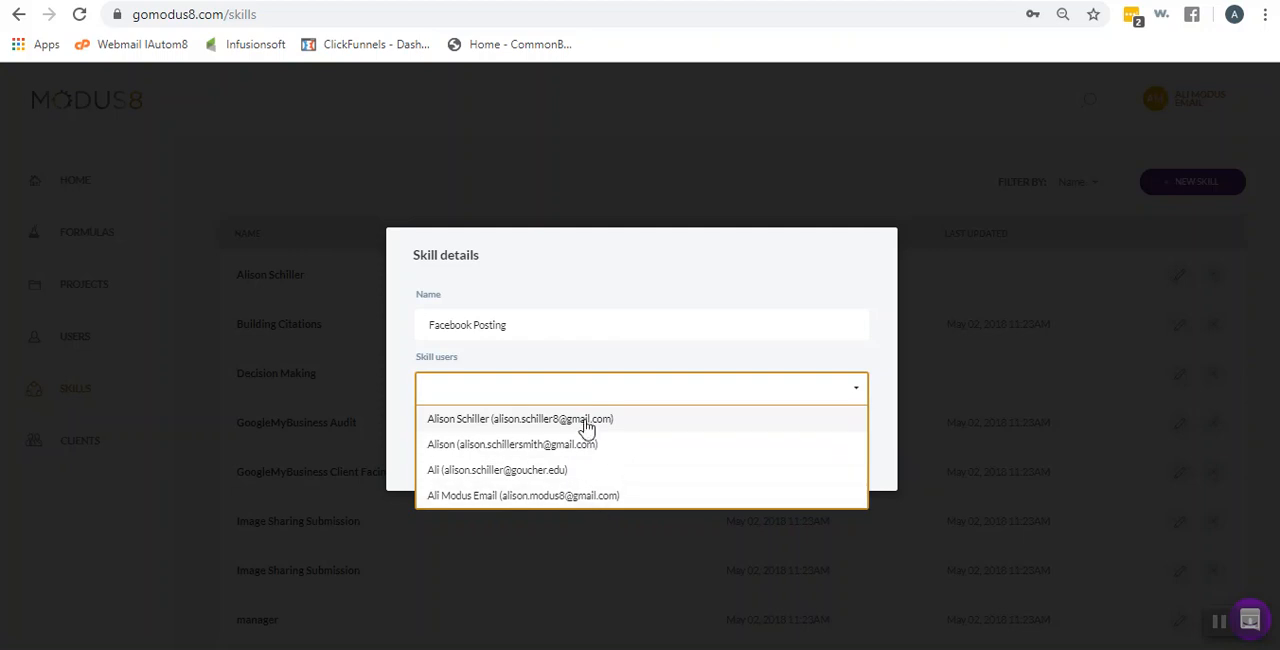
{"action": "left_click", "coordinate": [581, 312]}
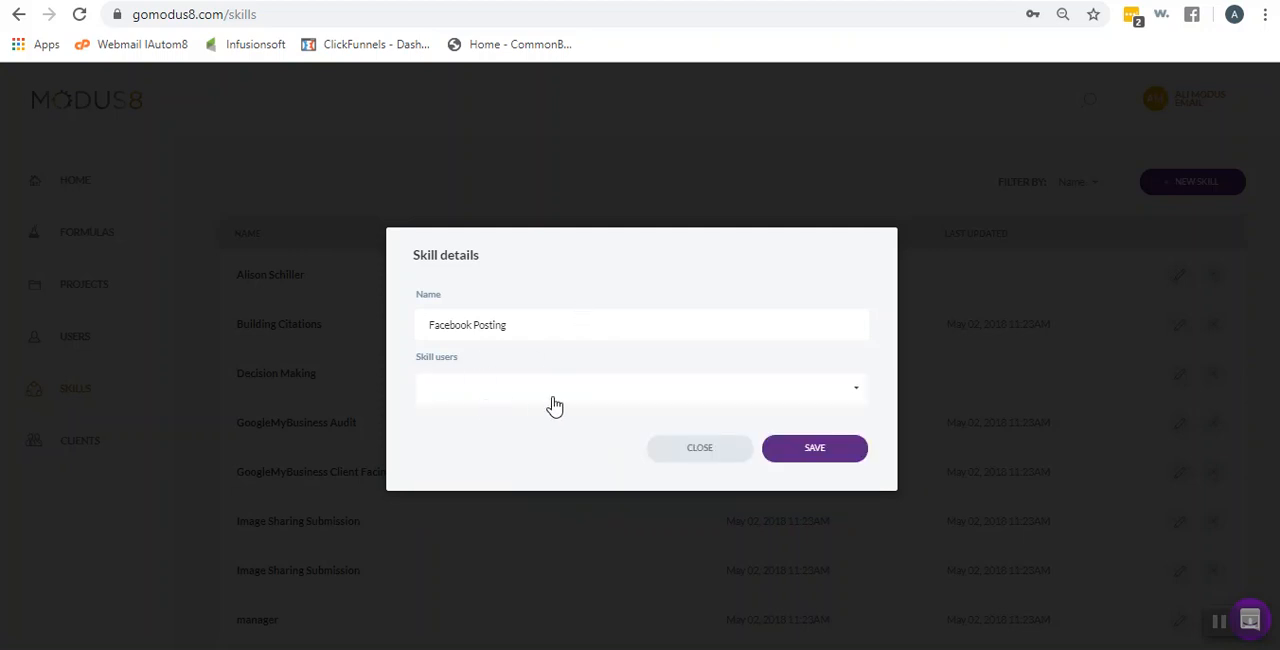
{"action": "left_click", "coordinate": [707, 455]}
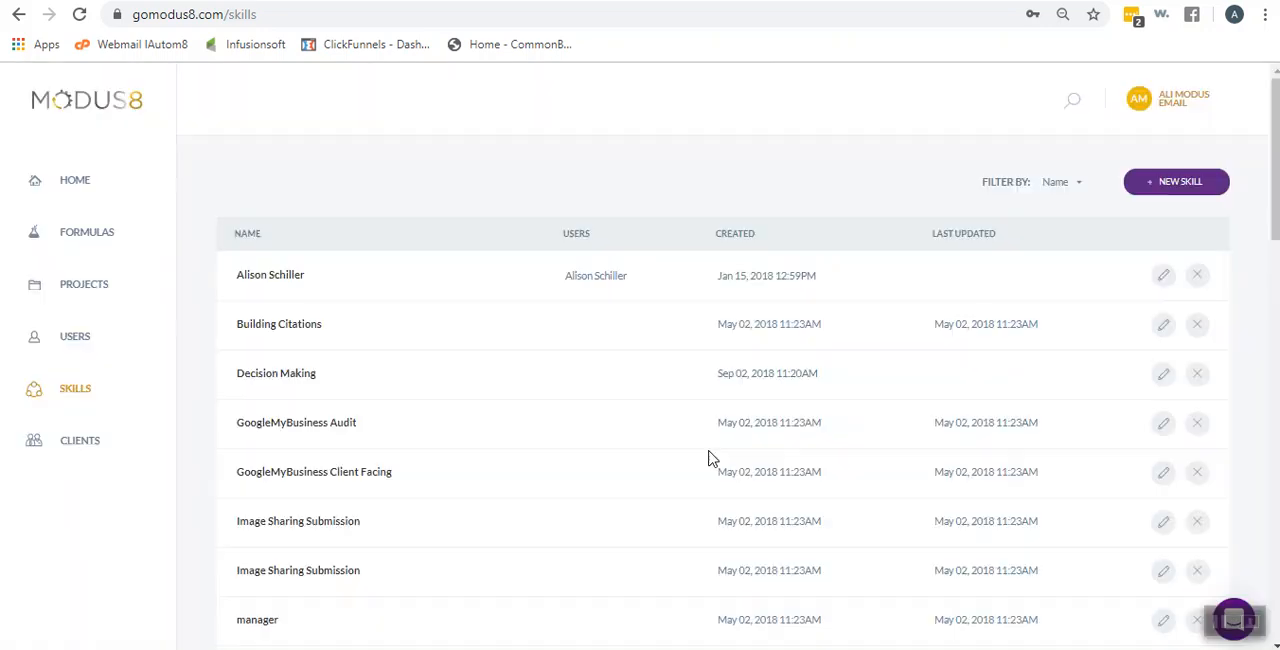
View the Clients page and return to the Todays To Do's overview on the home page
{"action": "left_click", "coordinate": [55, 444]}
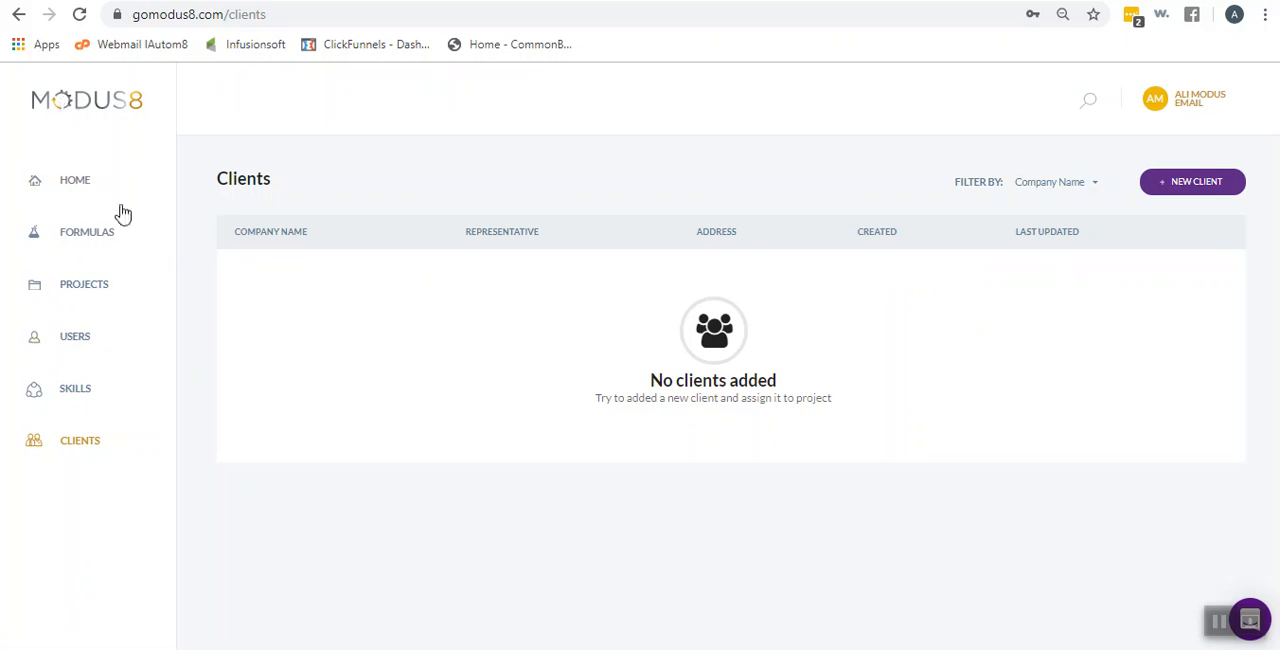
{"action": "left_click", "coordinate": [58, 188]}
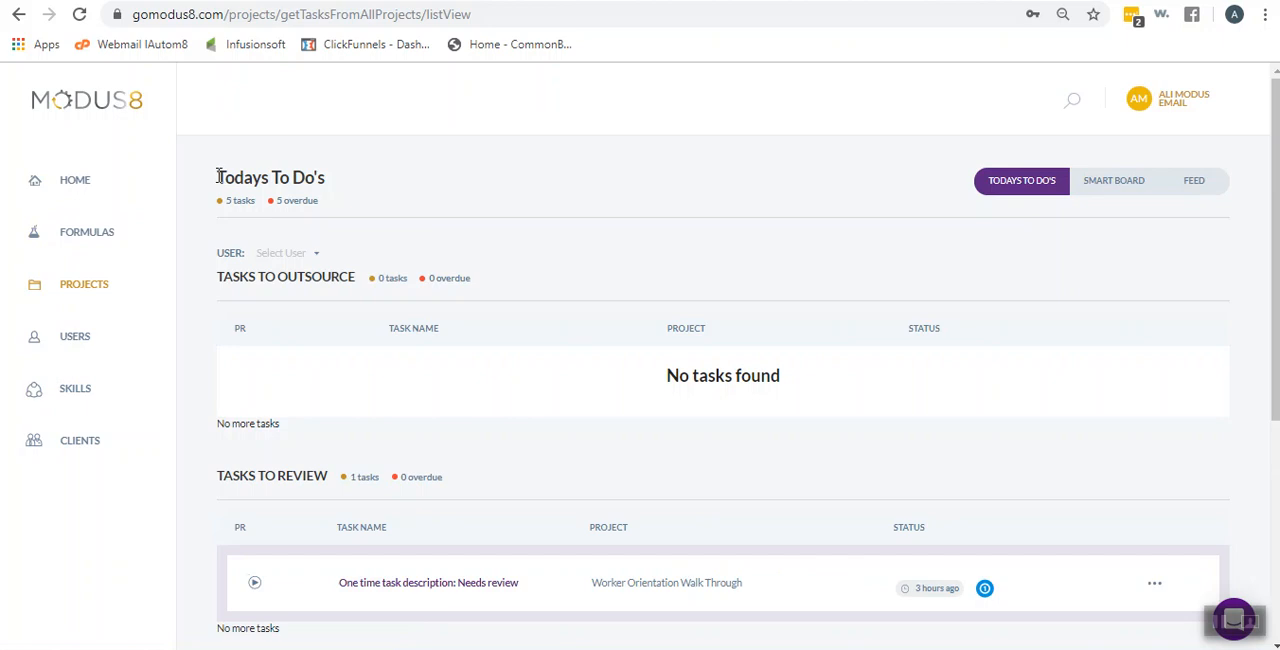
{"action": "left_click_drag", "start_coordinate": [218, 176], "coordinate": [340, 176]}
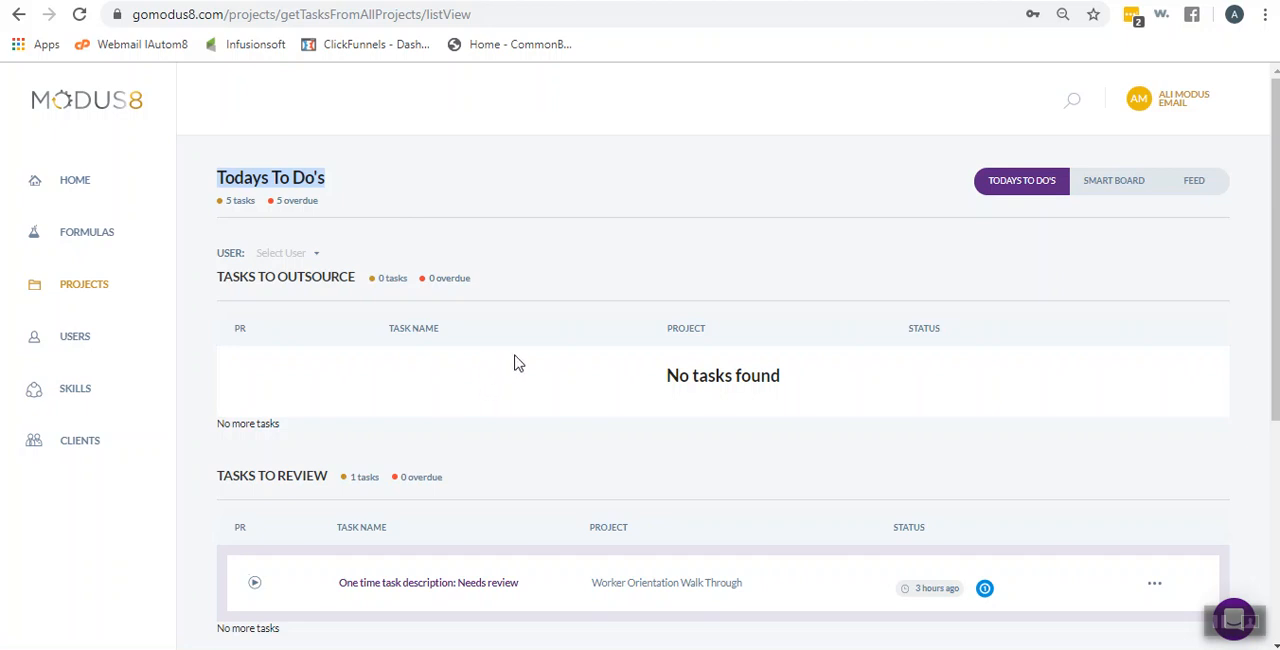
Examine the Tasks to Outsource, Tasks to Review and Tasks to Do sections of the Todays To Do's overview
{"action": "scroll", "coordinate": [520, 362], "scroll_direction": "down", "scroll_amount": 3}
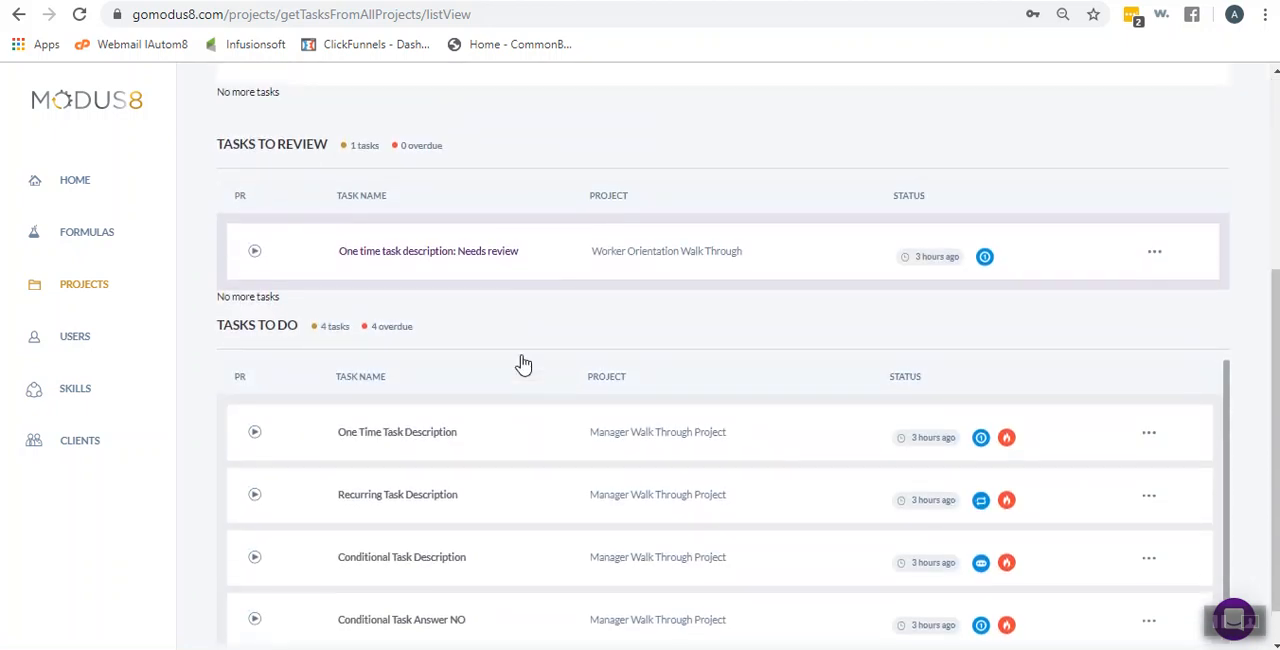
{"action": "scroll", "coordinate": [520, 362], "scroll_direction": "up", "scroll_amount": 3}
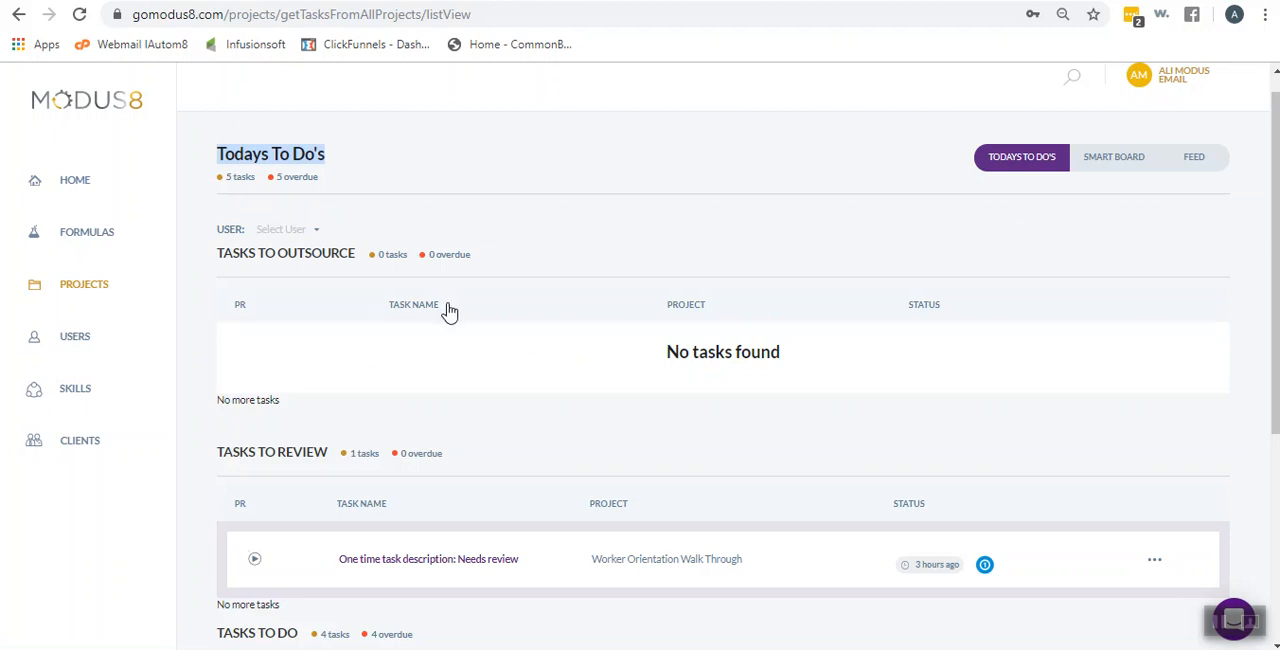
{"action": "scroll", "coordinate": [453, 314], "scroll_direction": "down", "scroll_amount": 3}
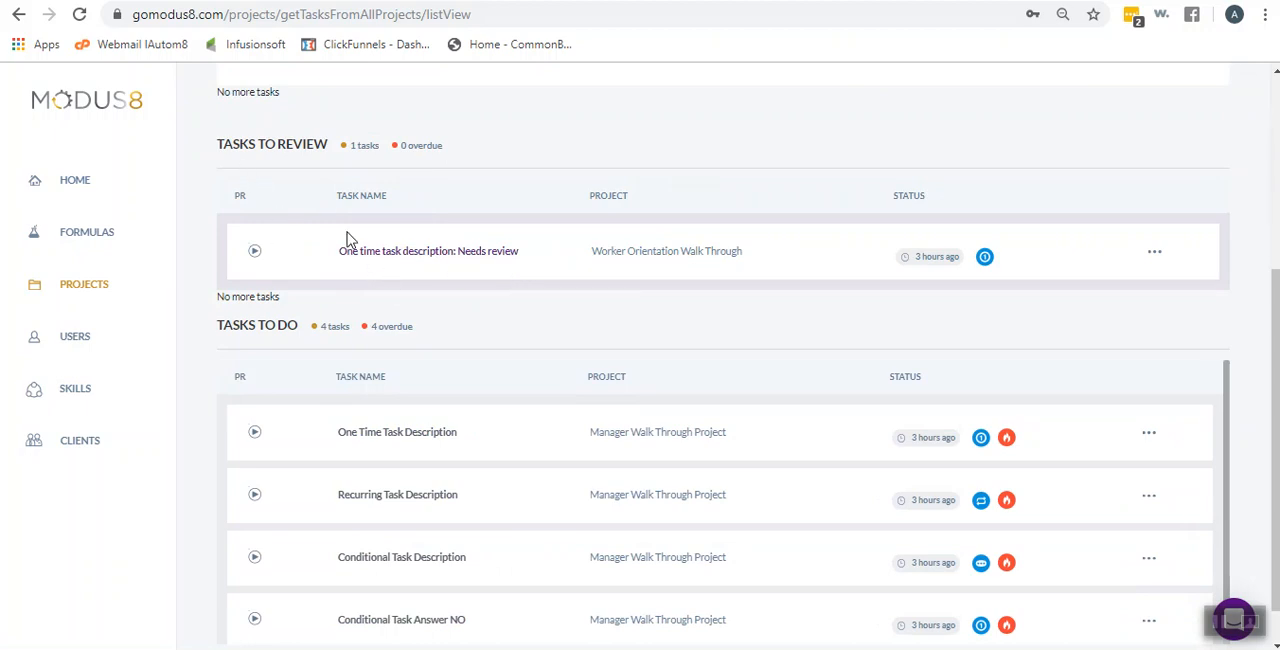
{"action": "scroll", "coordinate": [347, 238], "scroll_direction": "up", "scroll_amount": 2}
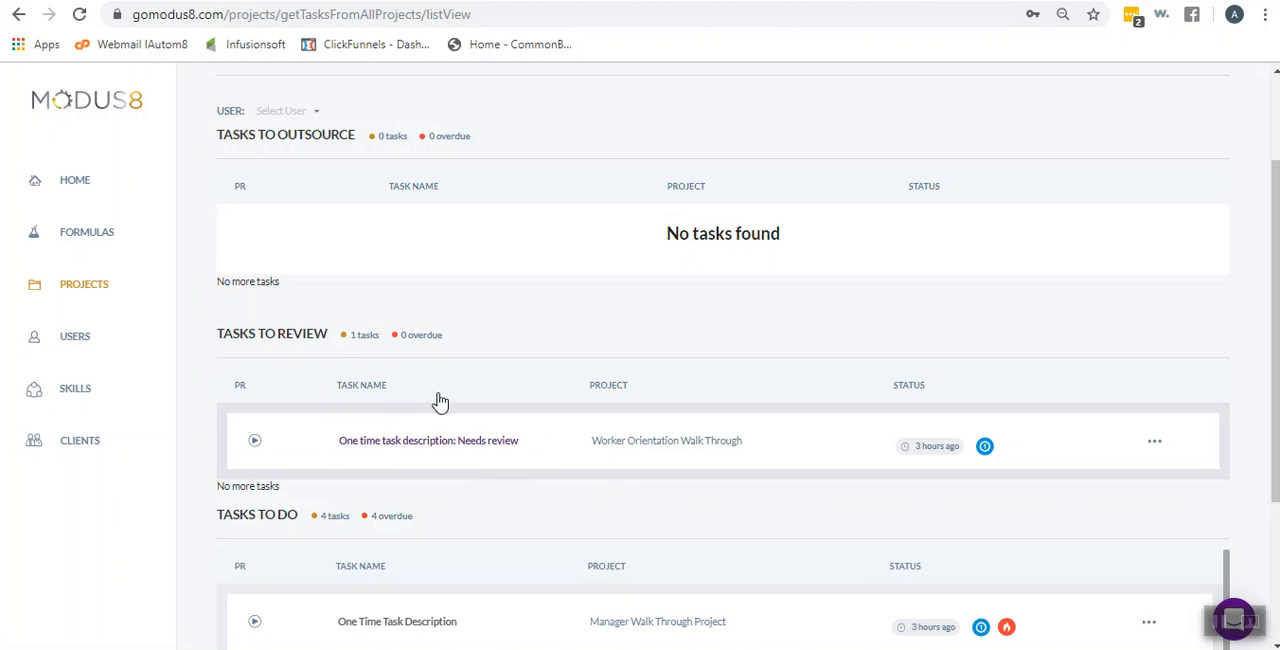
{"action": "scroll", "coordinate": [384, 392], "scroll_direction": "down", "scroll_amount": 1}
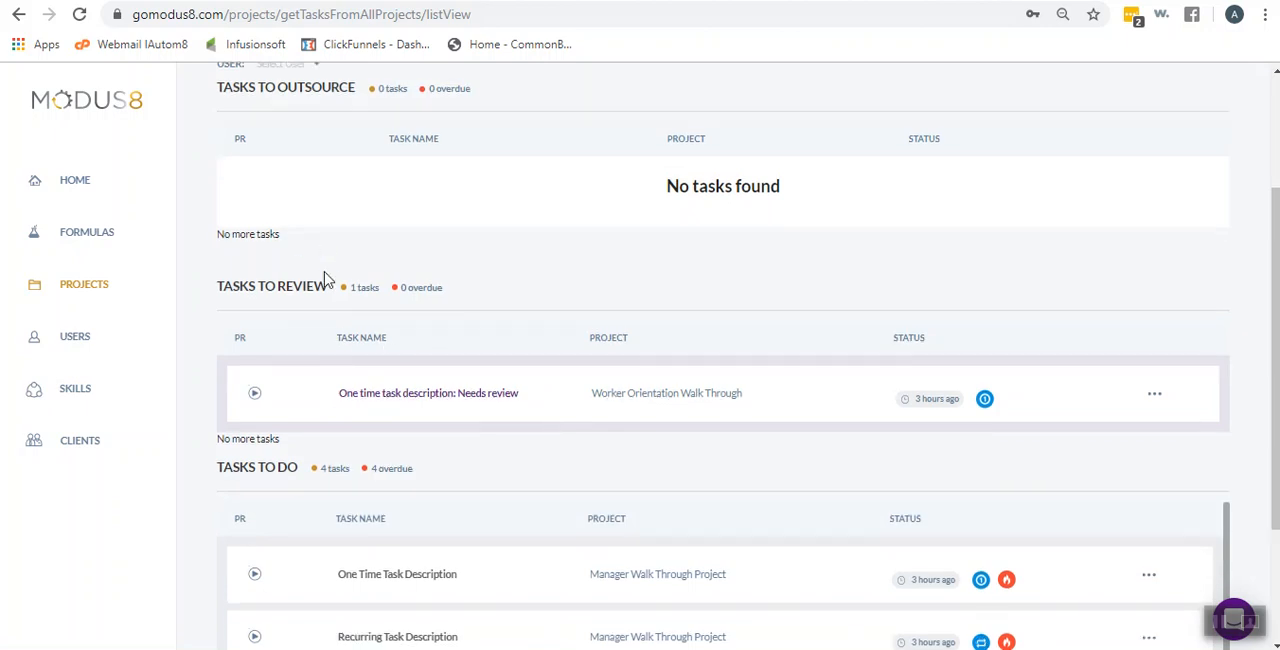
{"action": "scroll", "coordinate": [505, 325], "scroll_direction": "down", "scroll_amount": 1}
{"action": "scroll", "coordinate": [510, 326], "scroll_direction": "down", "scroll_amount": 3}
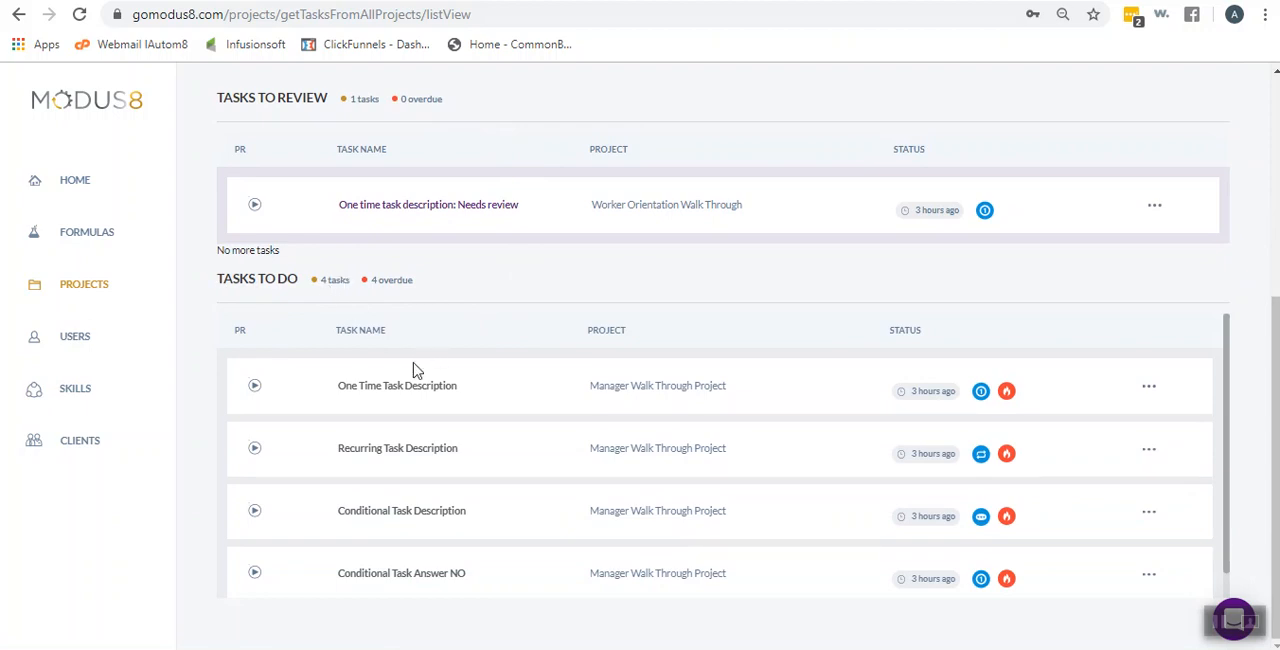
{"action": "scroll", "coordinate": [400, 505], "scroll_direction": "up", "scroll_amount": 4}
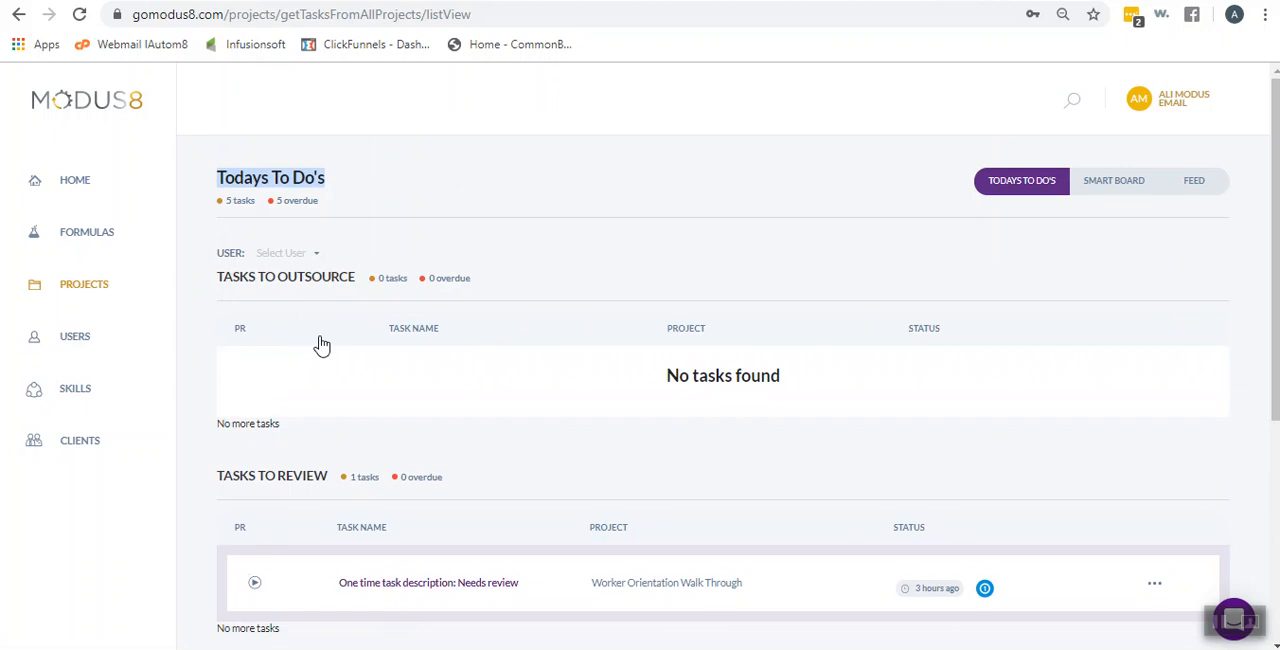
{"action": "scroll", "coordinate": [321, 345], "scroll_direction": "down", "scroll_amount": 2}
{"action": "scroll", "coordinate": [321, 345], "scroll_direction": "up", "scroll_amount": 2}
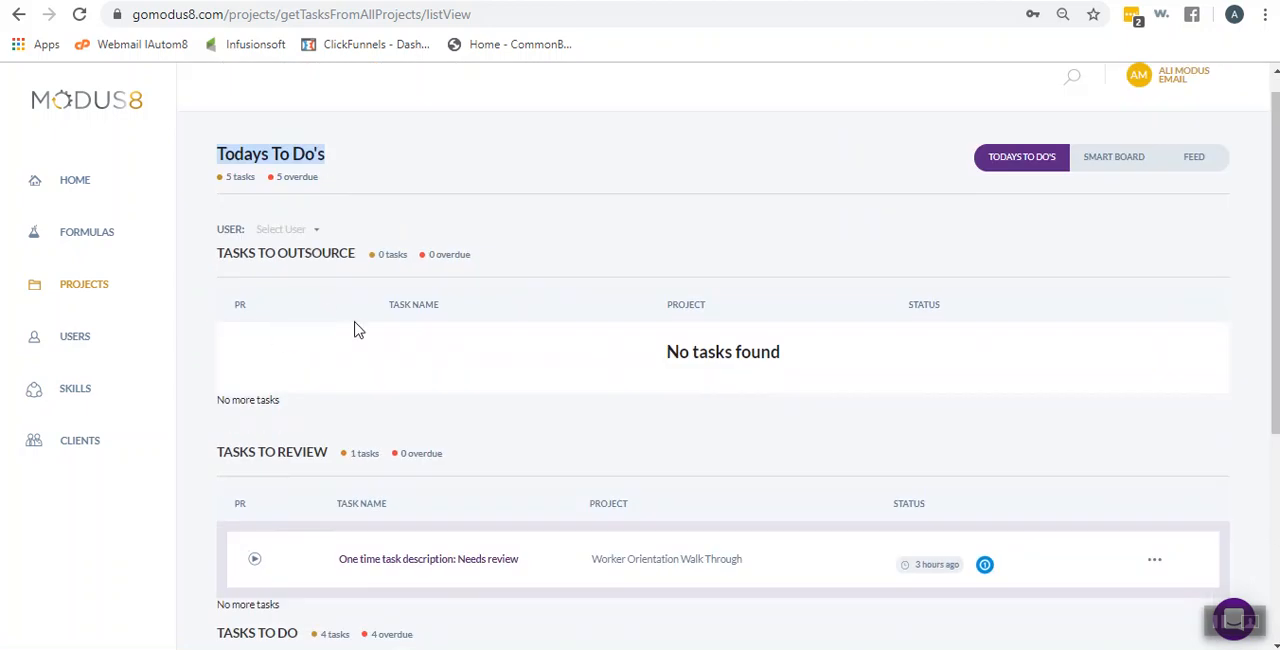
{"action": "scroll", "coordinate": [325, 331], "scroll_direction": "down", "scroll_amount": 2}
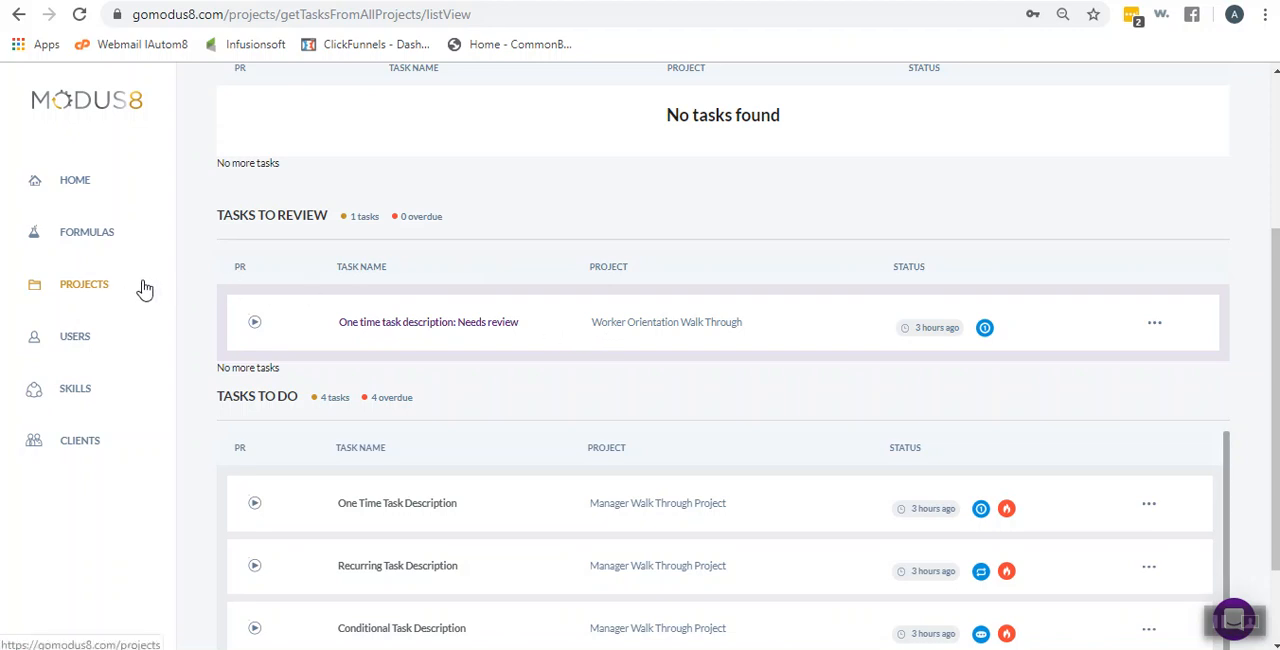
{"action": "scroll", "coordinate": [457, 383], "scroll_direction": "up", "scroll_amount": 3}
{"action": "right_click", "coordinate": [472, 413]}
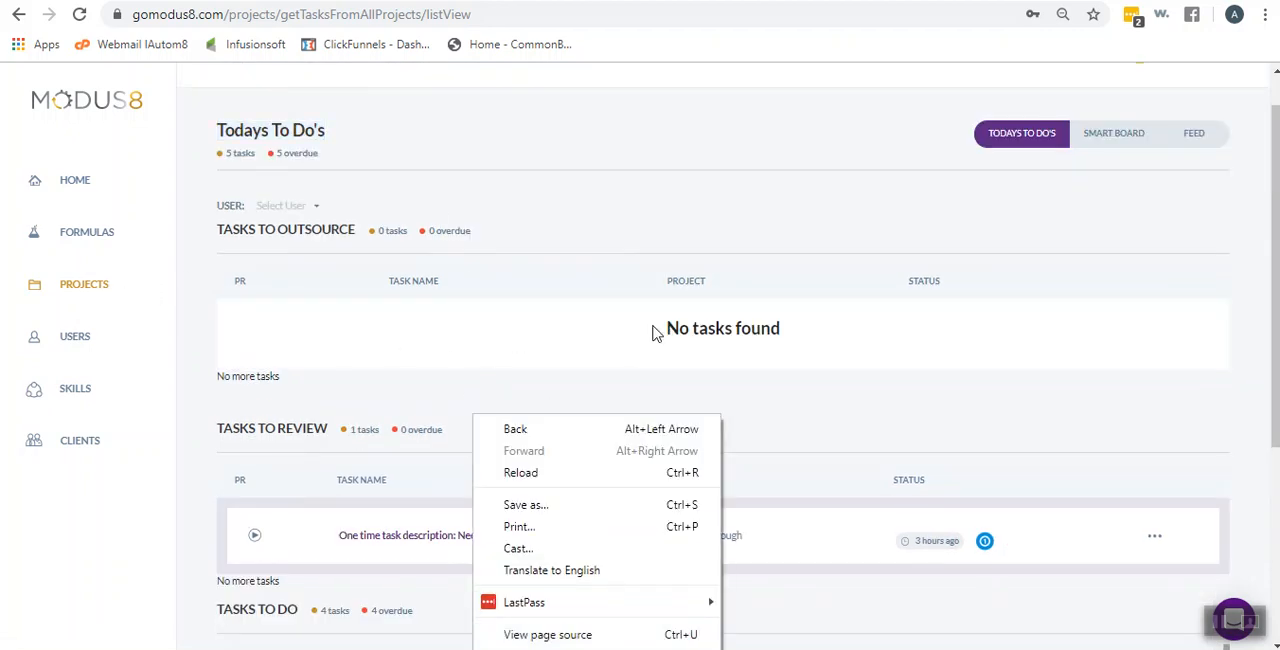
{"action": "left_click", "coordinate": [596, 140]}
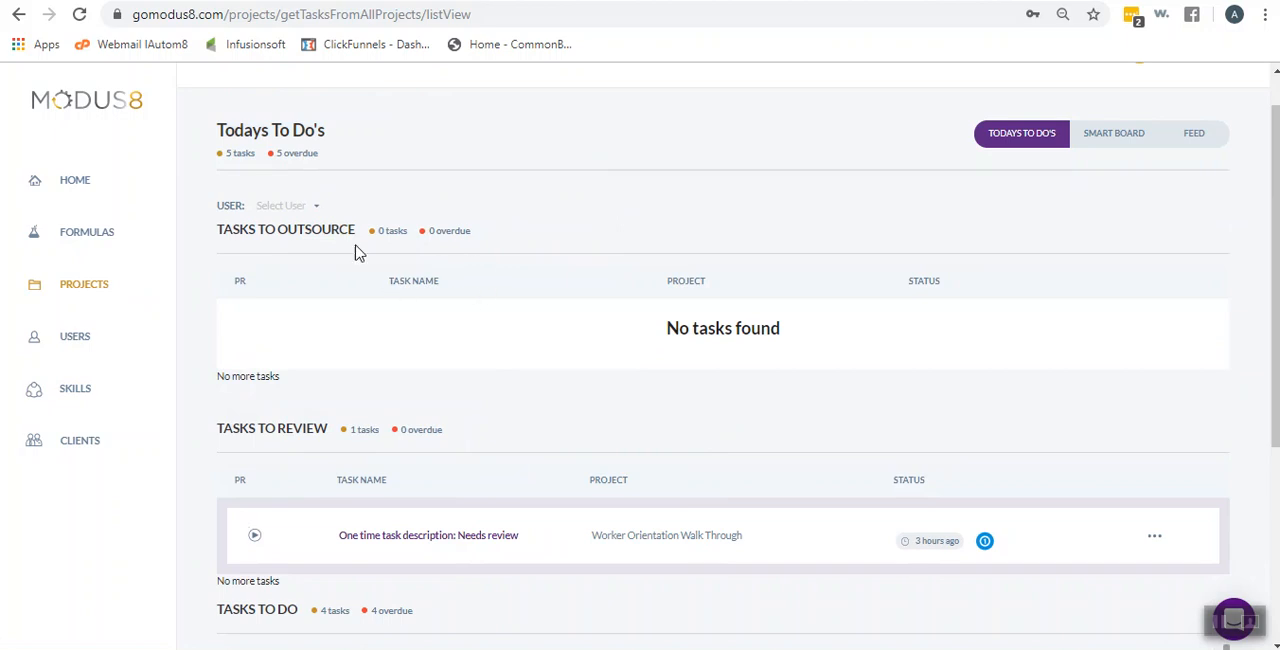
Open the Manager Walk Through Project from the projects list to show its smart board
{"action": "left_click", "coordinate": [73, 290]}
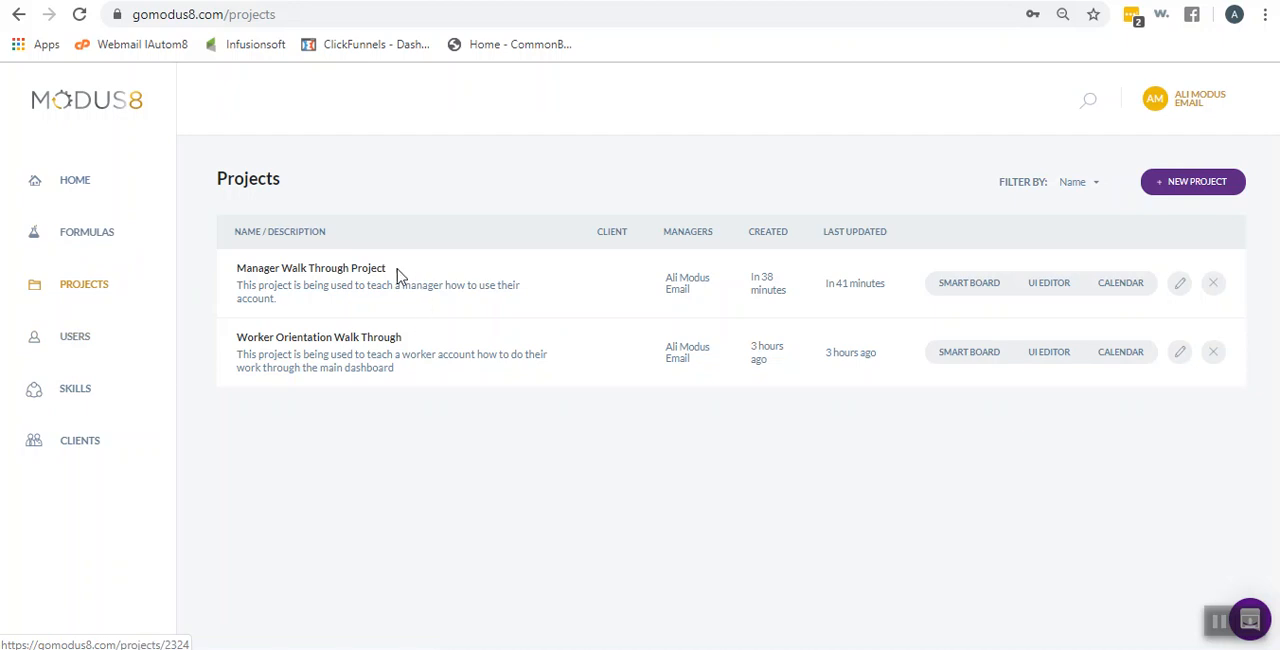
{"action": "left_click", "coordinate": [340, 272]}
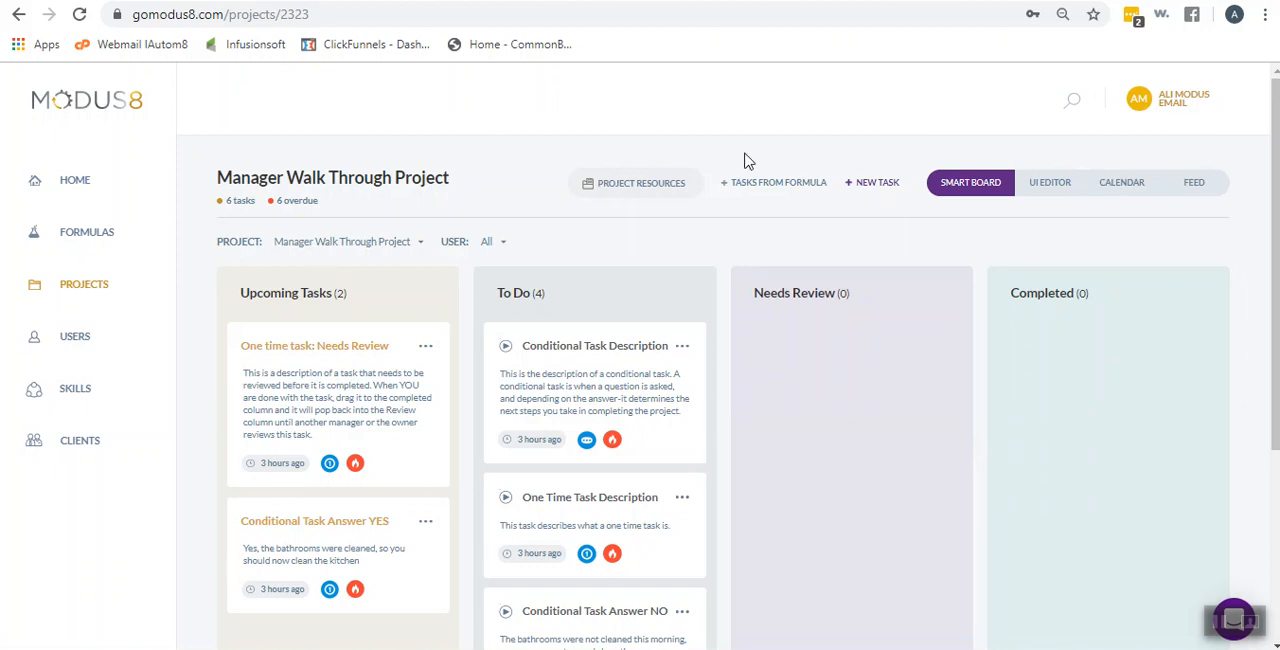
{"action": "left_click_drag", "start_coordinate": [219, 177], "coordinate": [460, 180]}
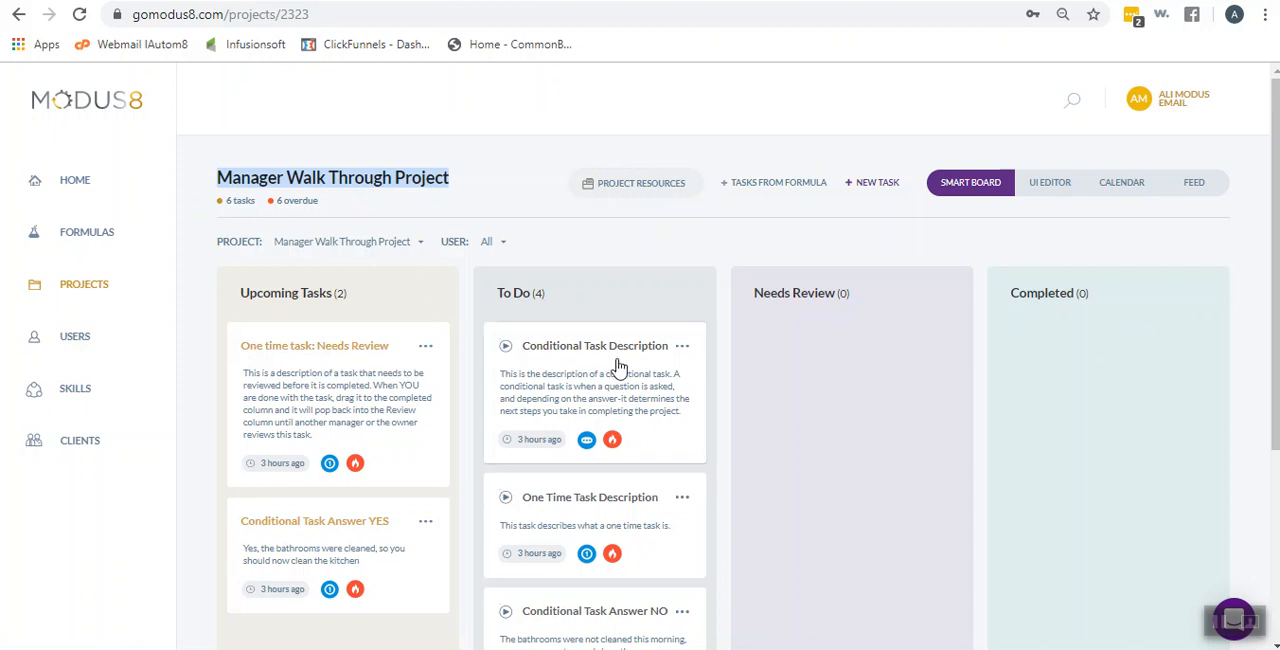
Examine the task cards, their descriptions and task type icons in the Upcoming Tasks and To Do columns
{"action": "scroll", "coordinate": [636, 430], "scroll_direction": "down", "scroll_amount": 2}
{"action": "scroll", "coordinate": [645, 541], "scroll_direction": "up", "scroll_amount": 2}
{"action": "scroll", "coordinate": [645, 440], "scroll_direction": "down", "scroll_amount": 2}
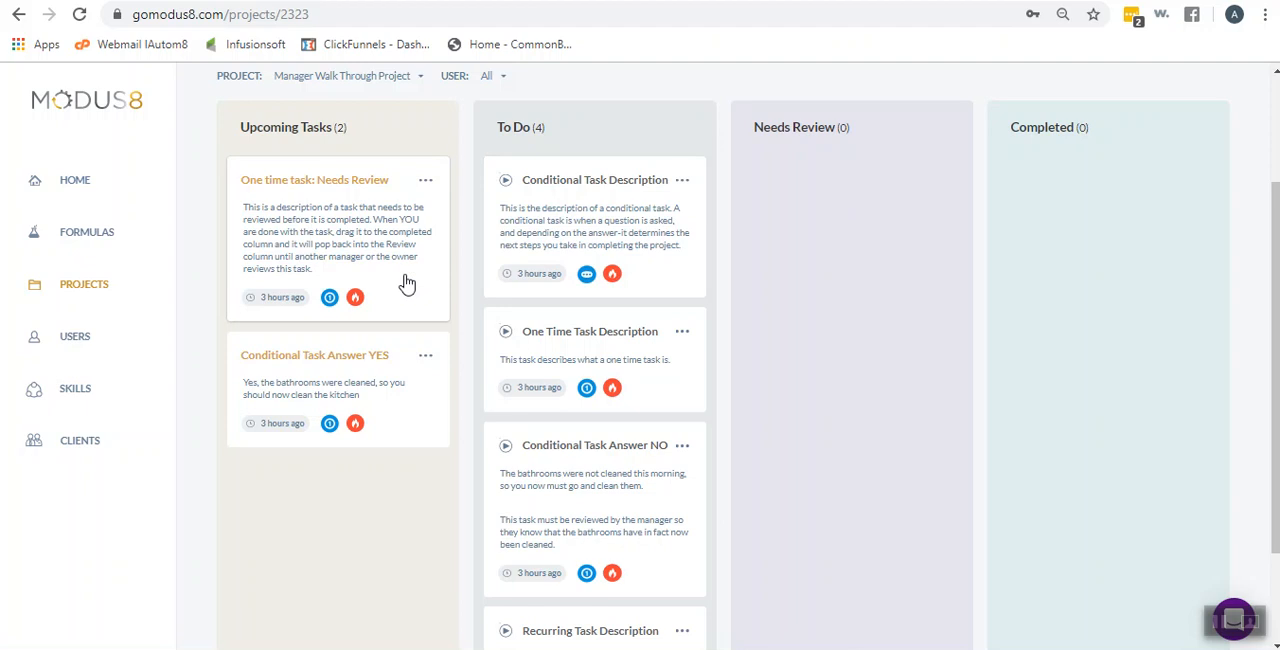
{"action": "scroll", "coordinate": [674, 214], "scroll_direction": "down", "scroll_amount": 1}
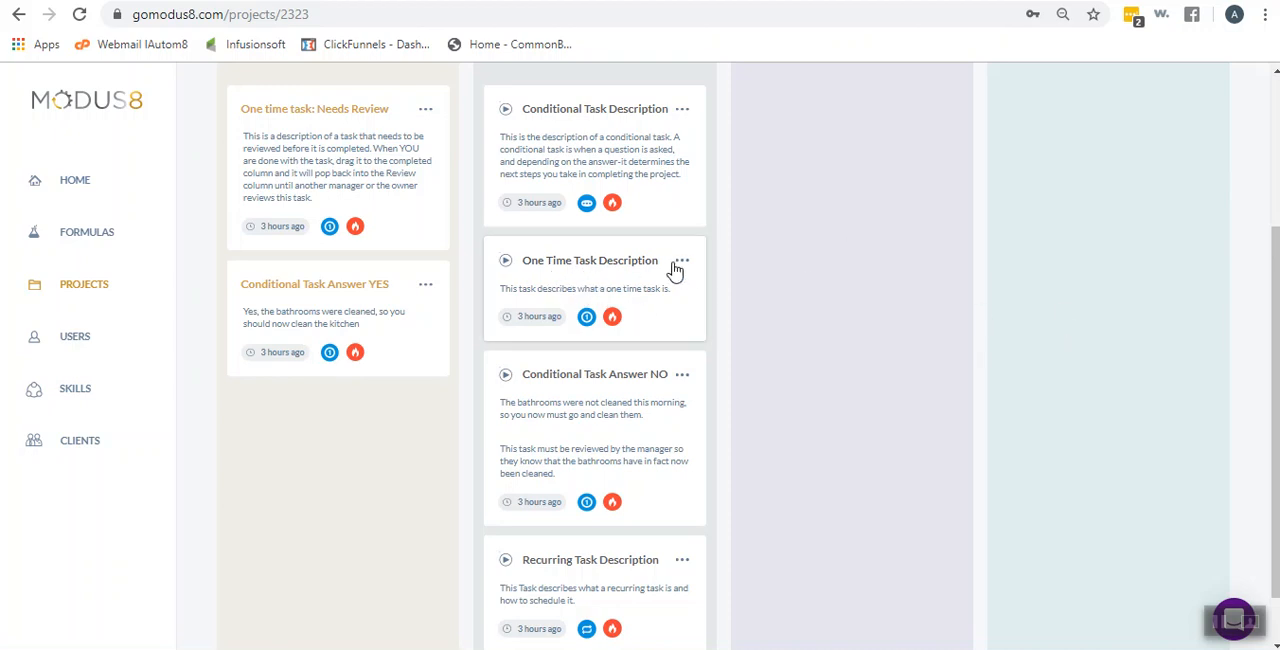
{"action": "scroll", "coordinate": [586, 288], "scroll_direction": "down", "scroll_amount": 1}
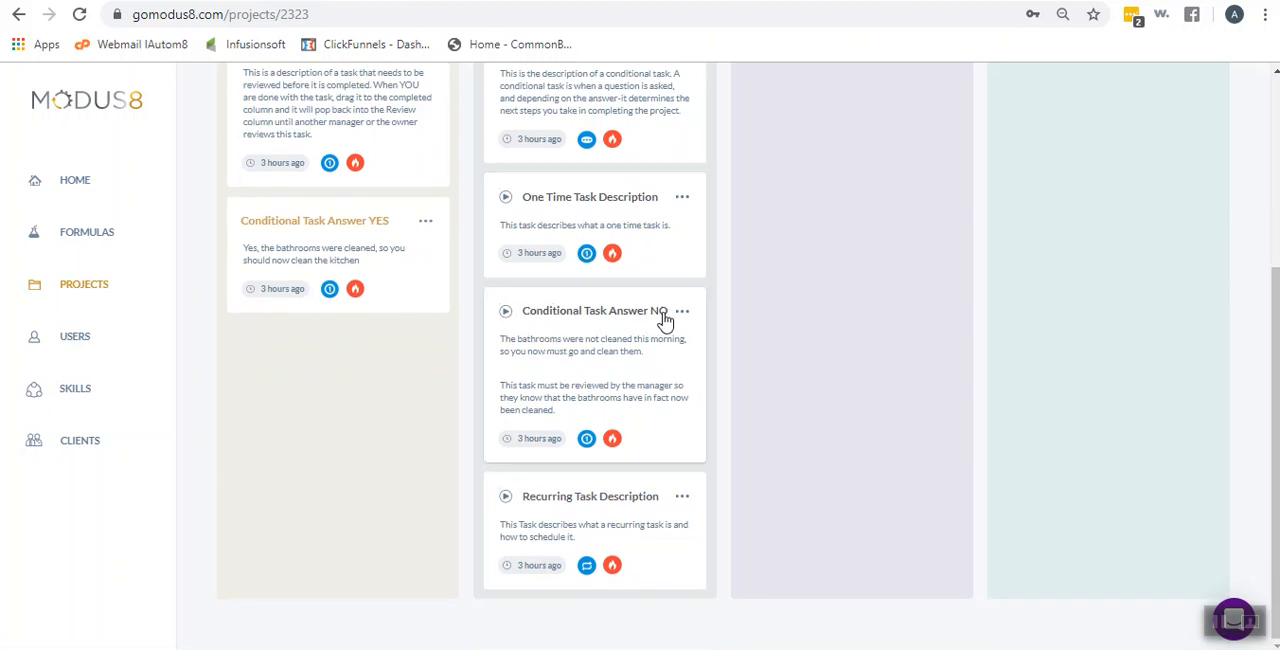
{"action": "scroll", "coordinate": [600, 412], "scroll_direction": "up", "scroll_amount": 1}
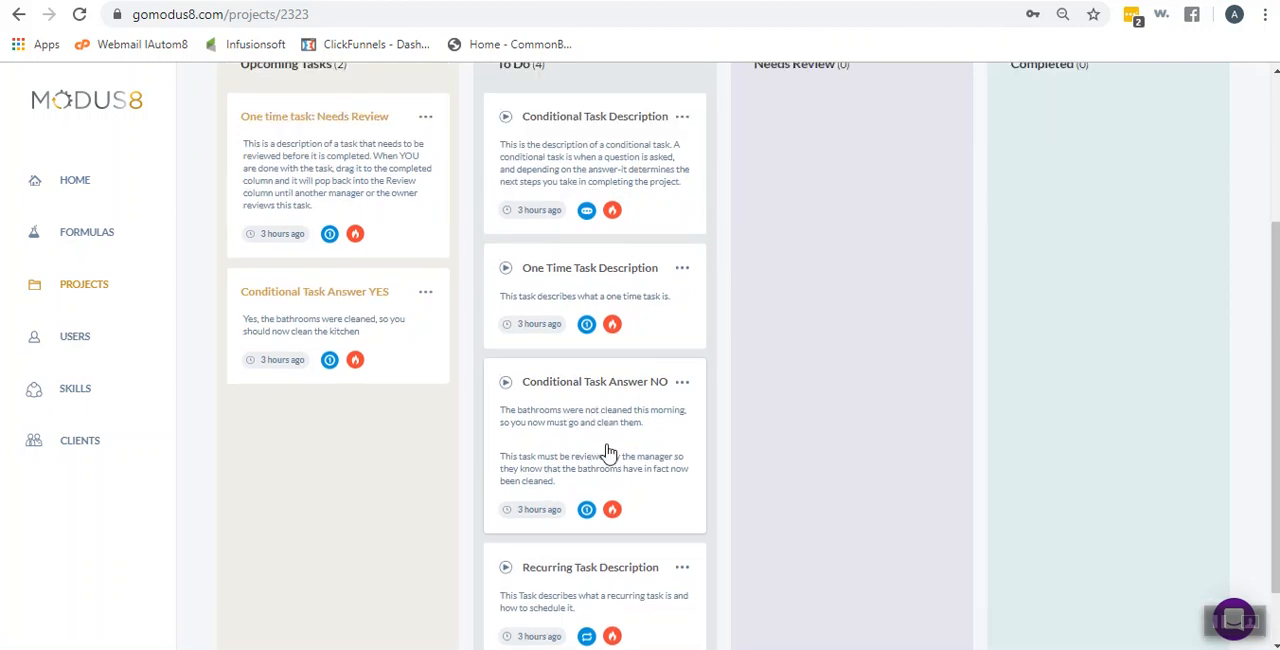
{"action": "scroll", "coordinate": [586, 448], "scroll_direction": "up", "scroll_amount": 1}
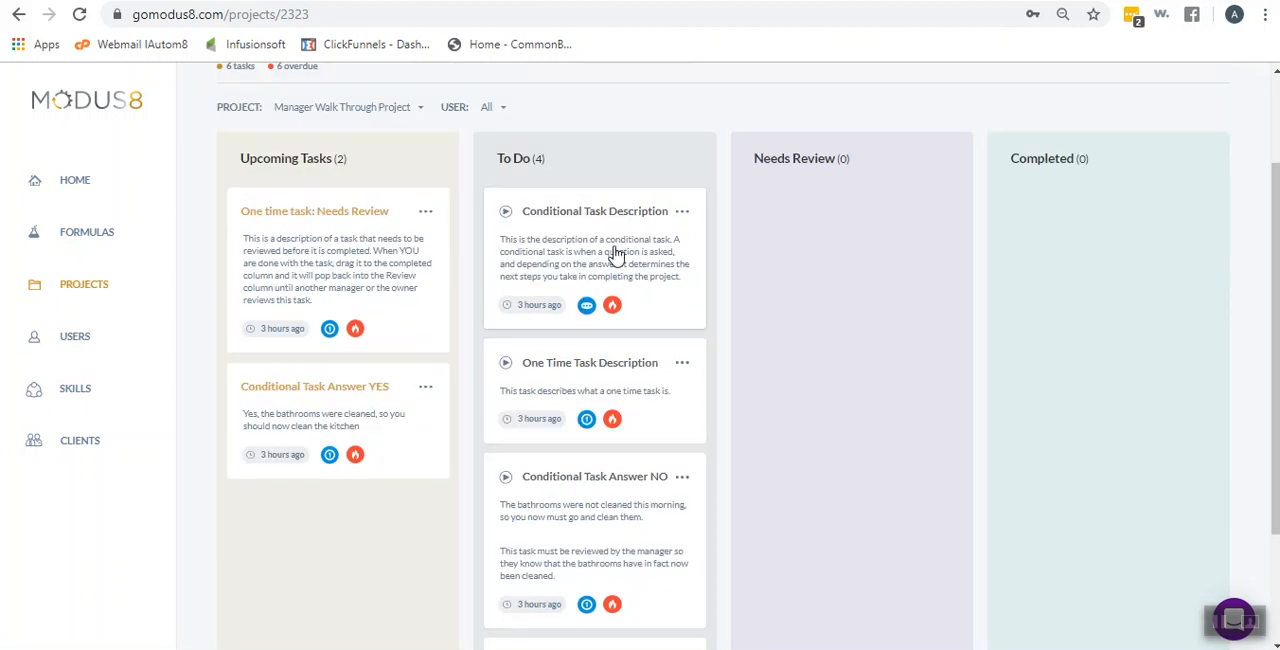
{"action": "scroll", "coordinate": [615, 255], "scroll_direction": "down", "scroll_amount": 2}
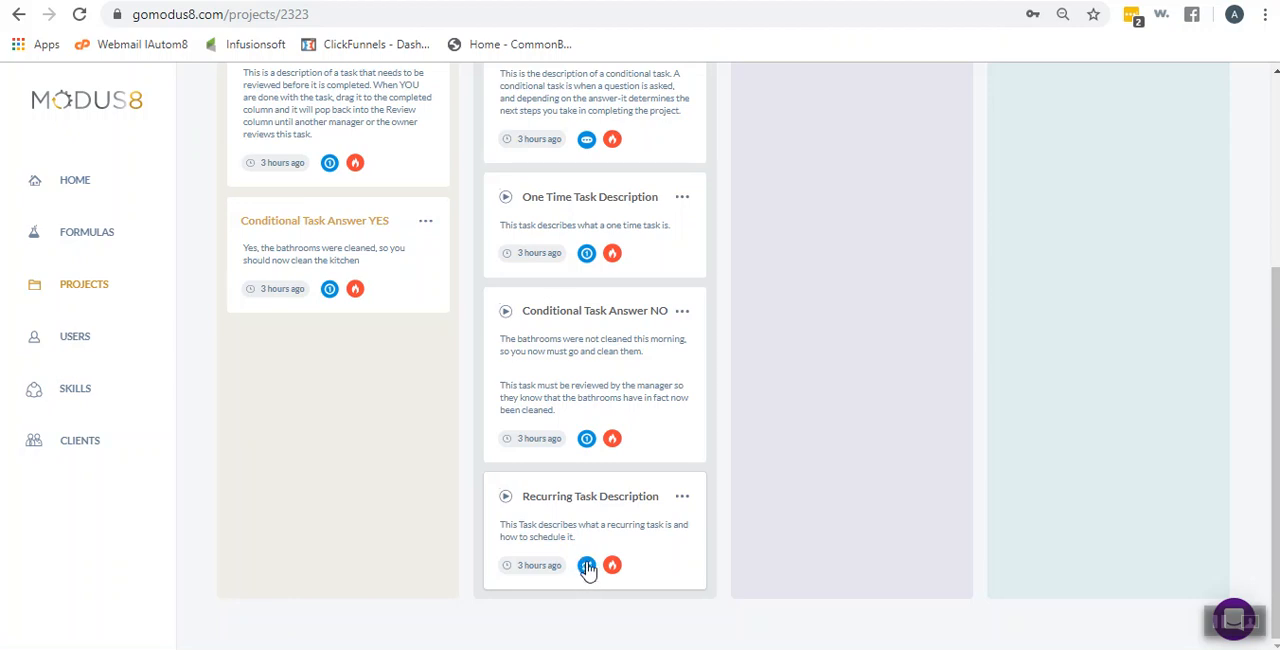
{"action": "scroll", "coordinate": [592, 565], "scroll_direction": "up", "scroll_amount": 3}
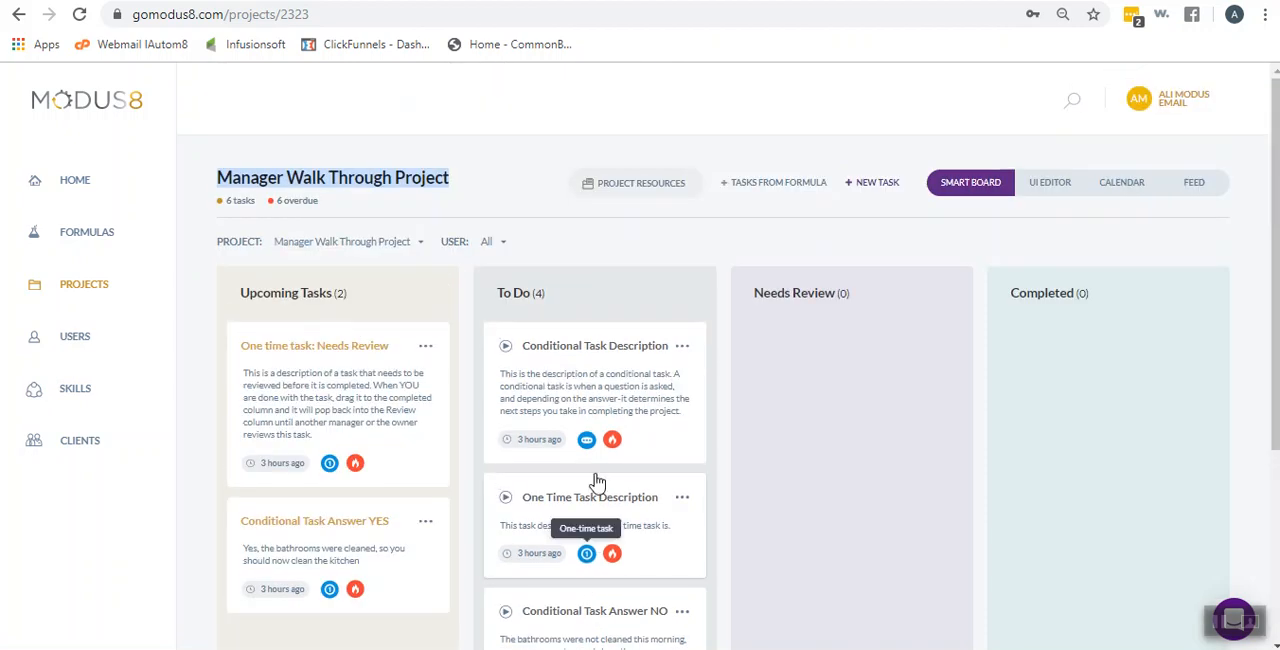
{"action": "scroll", "coordinate": [600, 480], "scroll_direction": "down", "scroll_amount": 3}
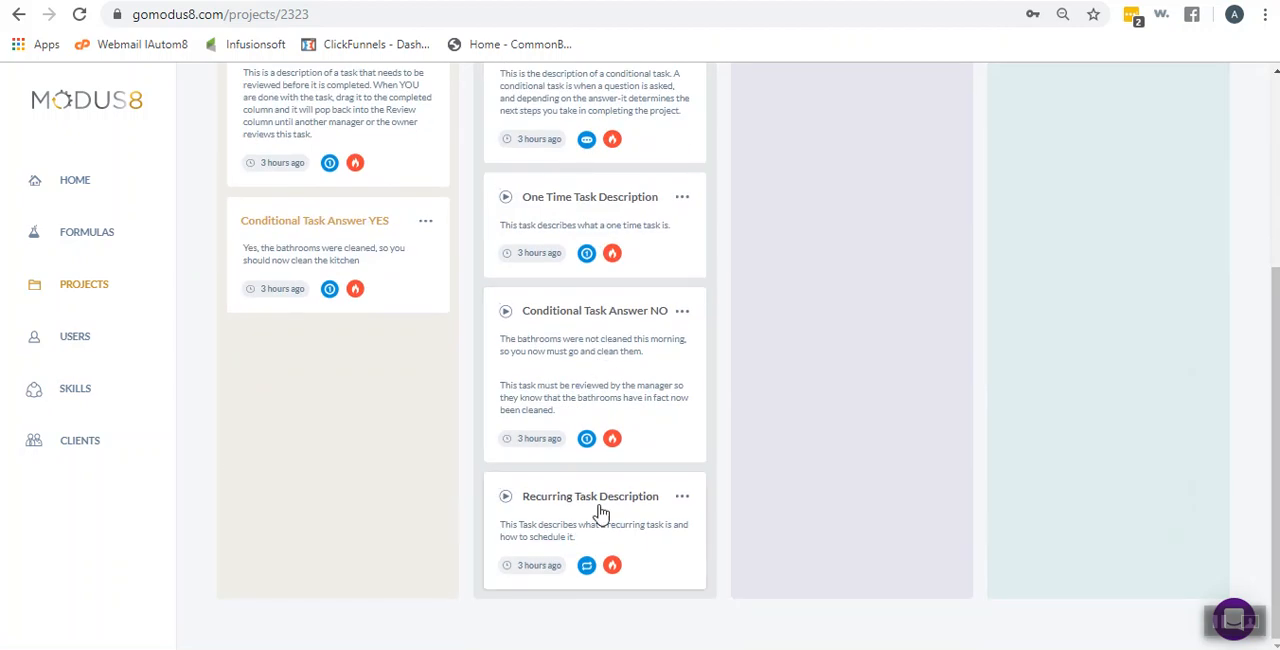
Review the information, schedule, skill, files, links, comments and outsource details of the One Time Task Description task, then save it
{"action": "scroll", "coordinate": [603, 505], "scroll_direction": "up", "scroll_amount": 1}
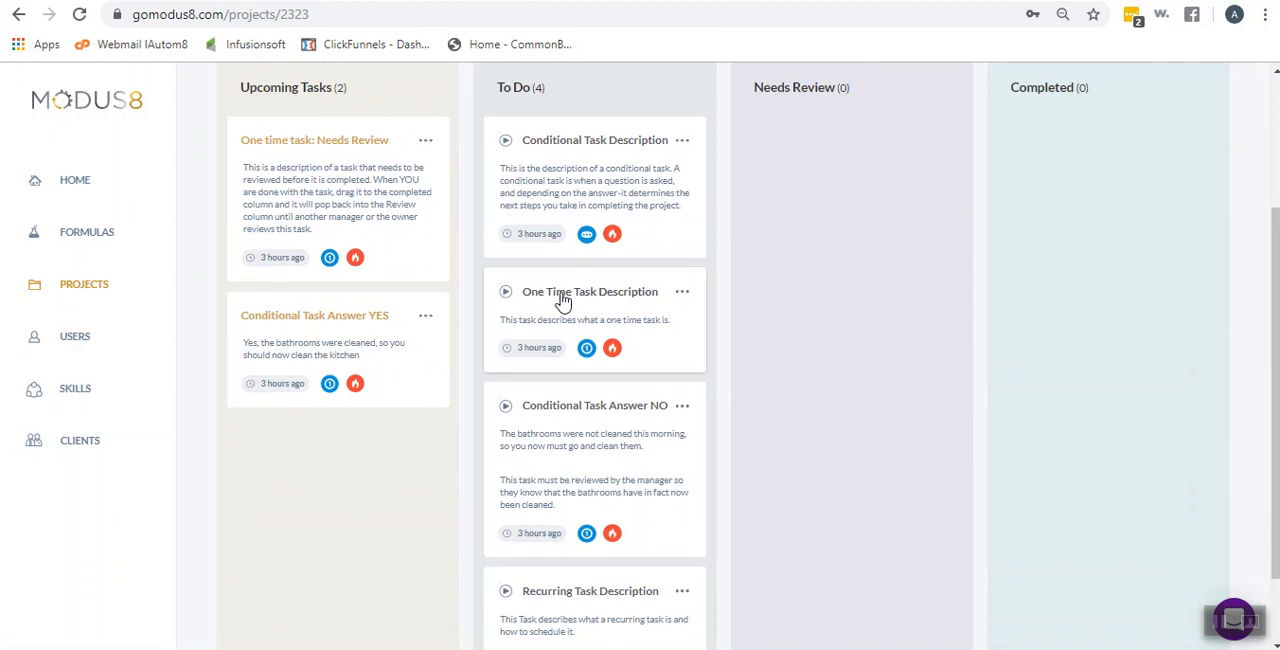
{"action": "scroll", "coordinate": [562, 300], "scroll_direction": "up", "scroll_amount": 1}
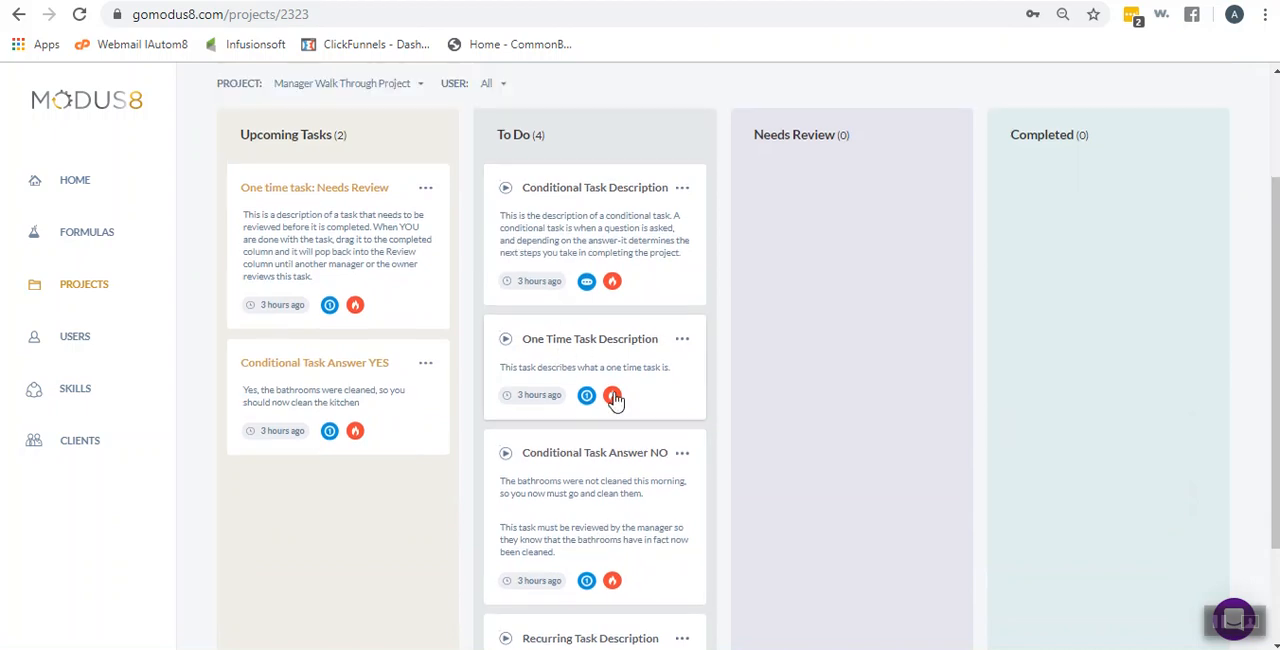
{"action": "left_click", "coordinate": [594, 346]}
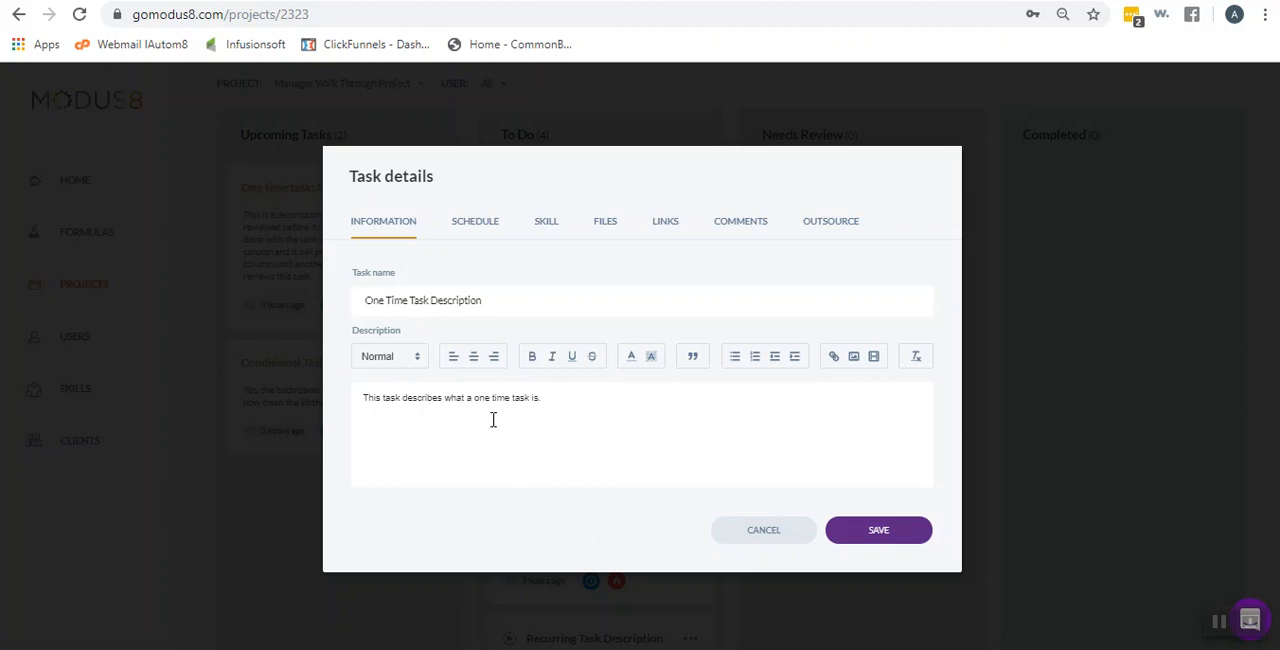
{"action": "left_click", "coordinate": [489, 225]}
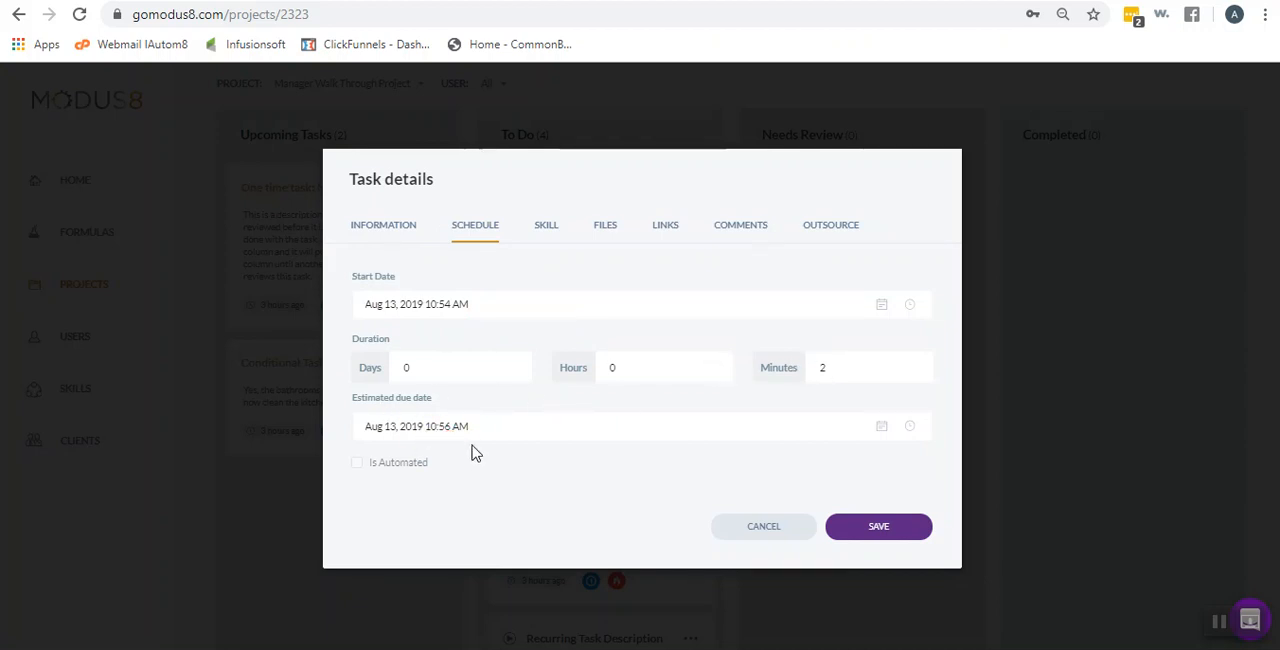
{"action": "left_click", "coordinate": [548, 230]}
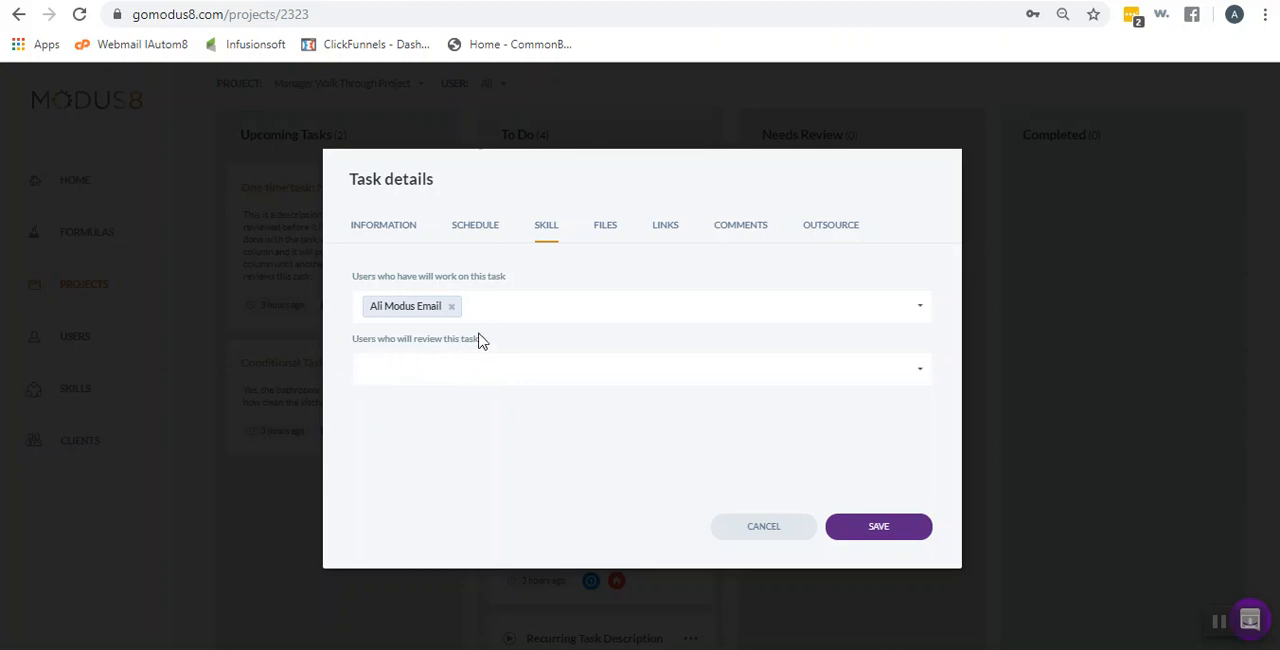
{"action": "left_click", "coordinate": [612, 228]}
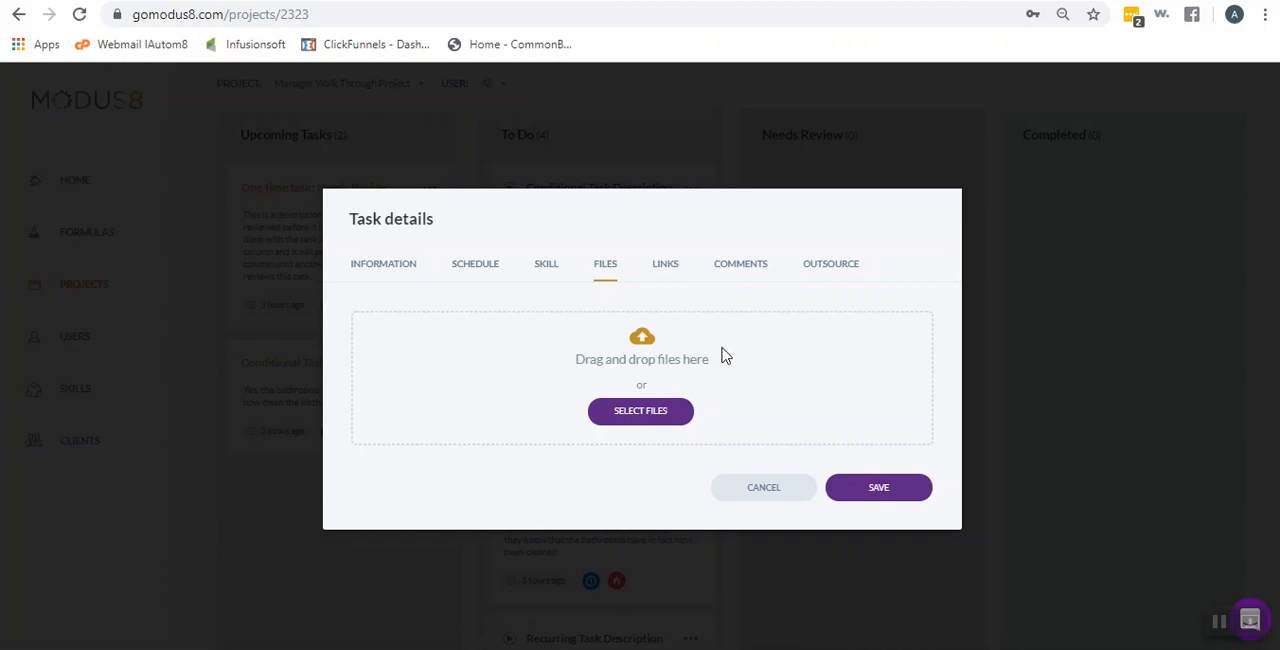
{"action": "left_click", "coordinate": [665, 265]}
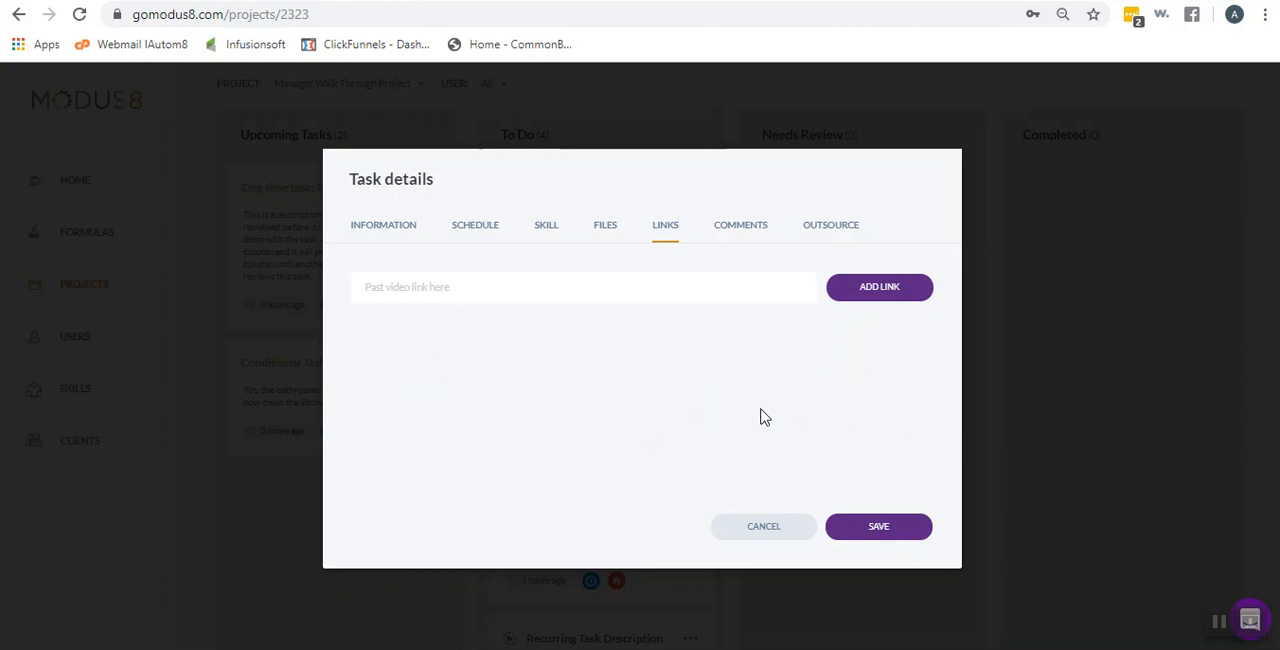
{"action": "left_click", "coordinate": [750, 230]}
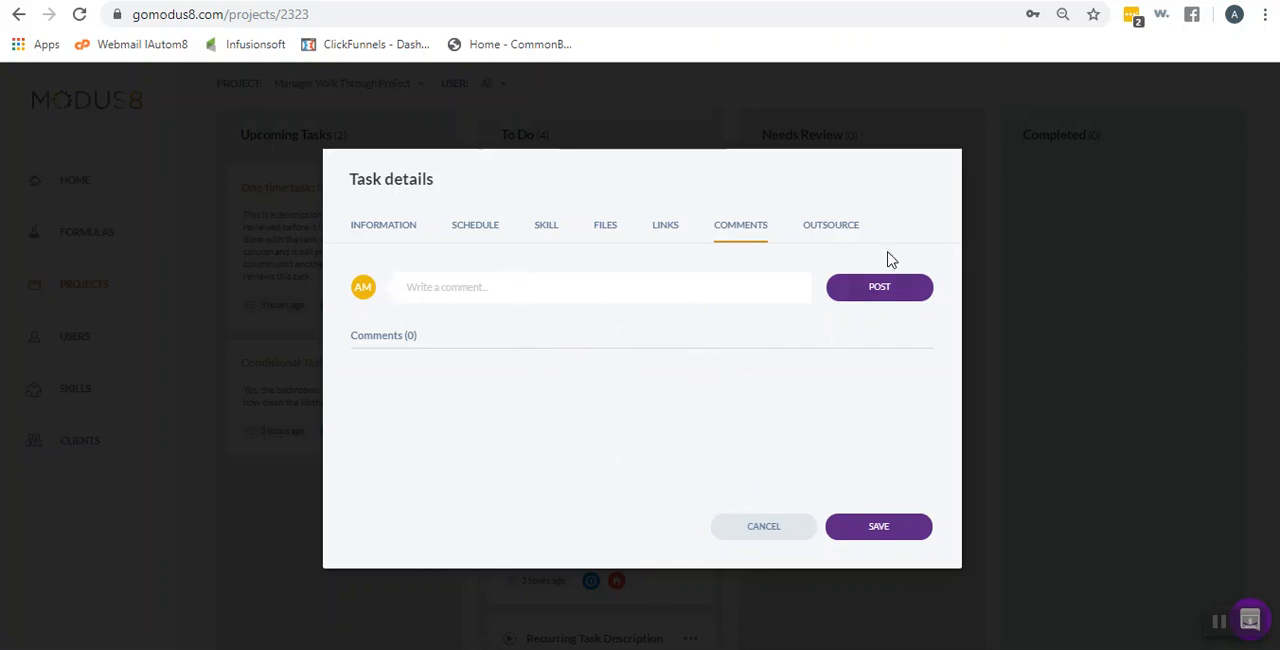
{"action": "left_click", "coordinate": [845, 233]}
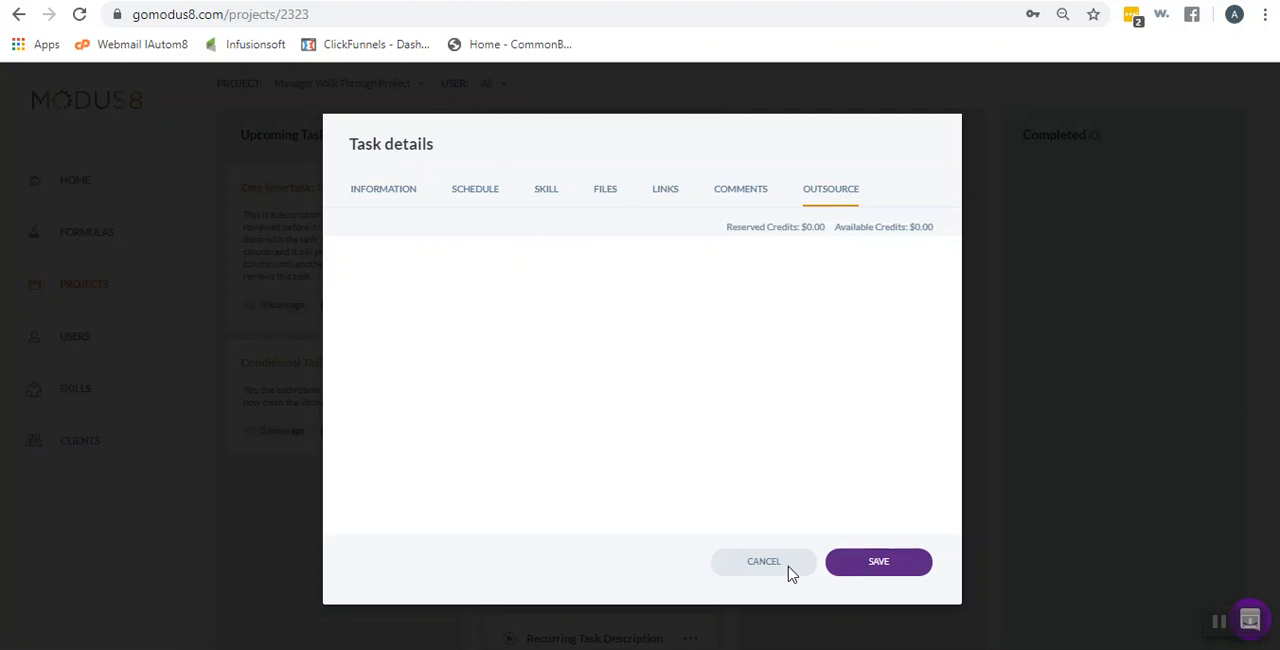
{"action": "left_click", "coordinate": [900, 567]}
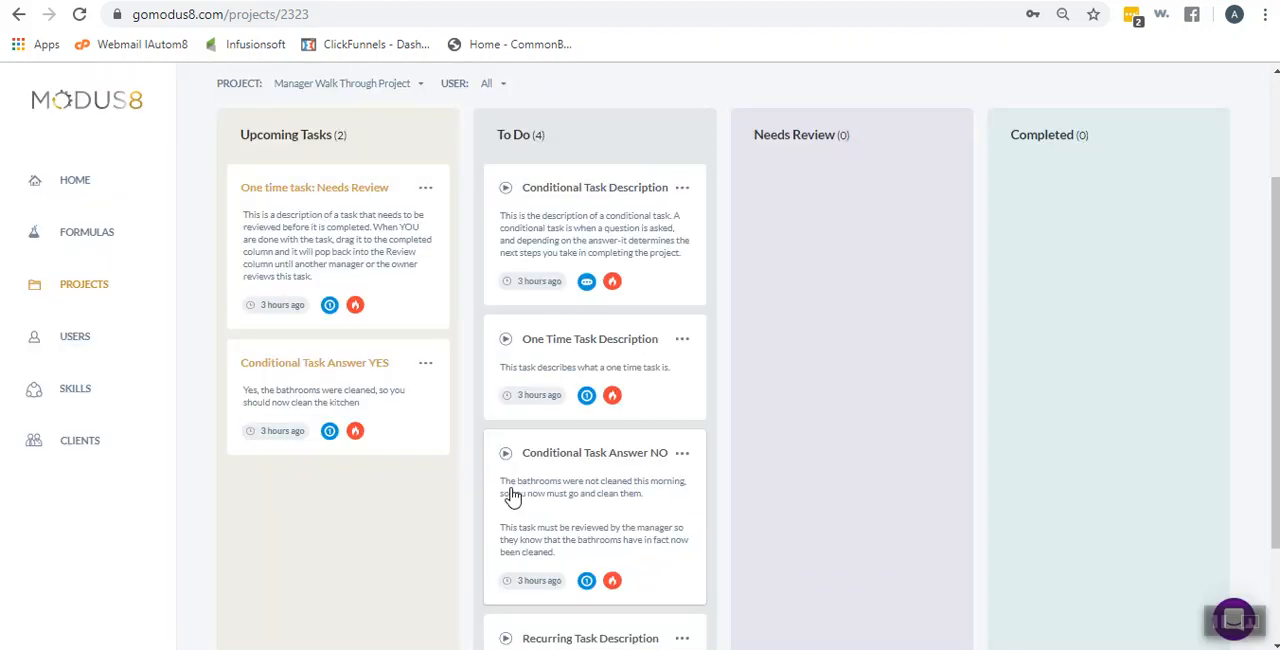
Start the One Time Task Description task, move it to the Completed column and check who completed it
{"action": "left_click", "coordinate": [506, 340]}
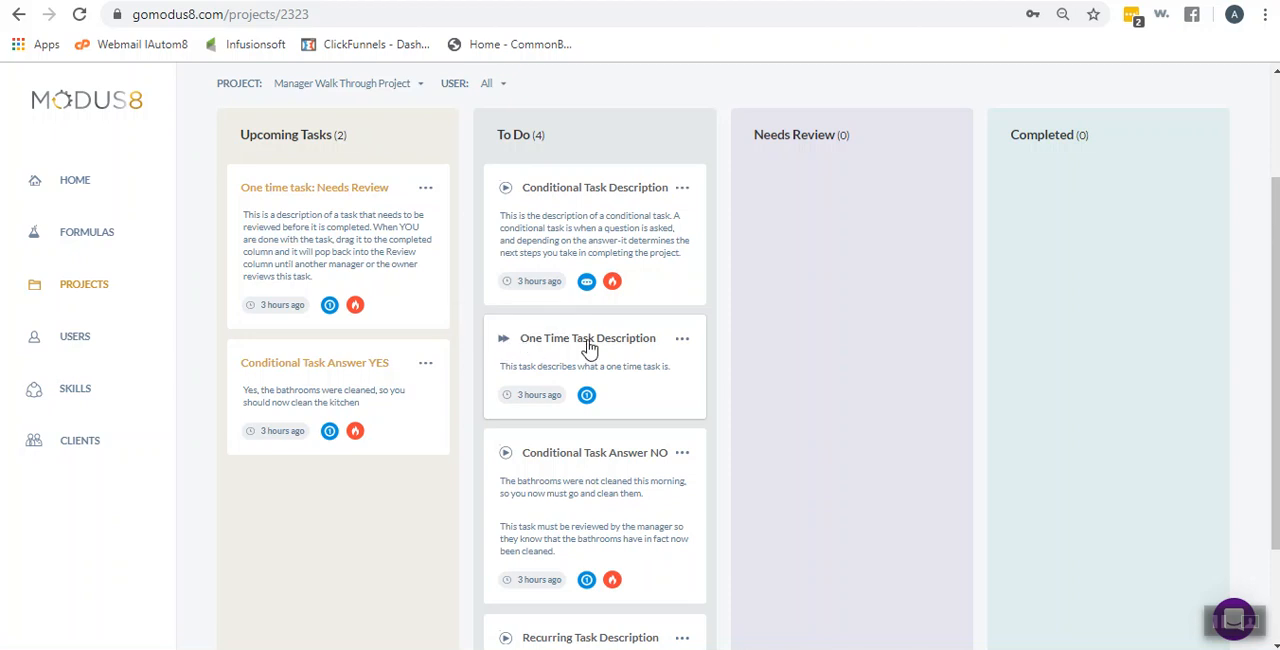
{"action": "left_click_drag", "start_coordinate": [588, 346], "coordinate": [1106, 208]}
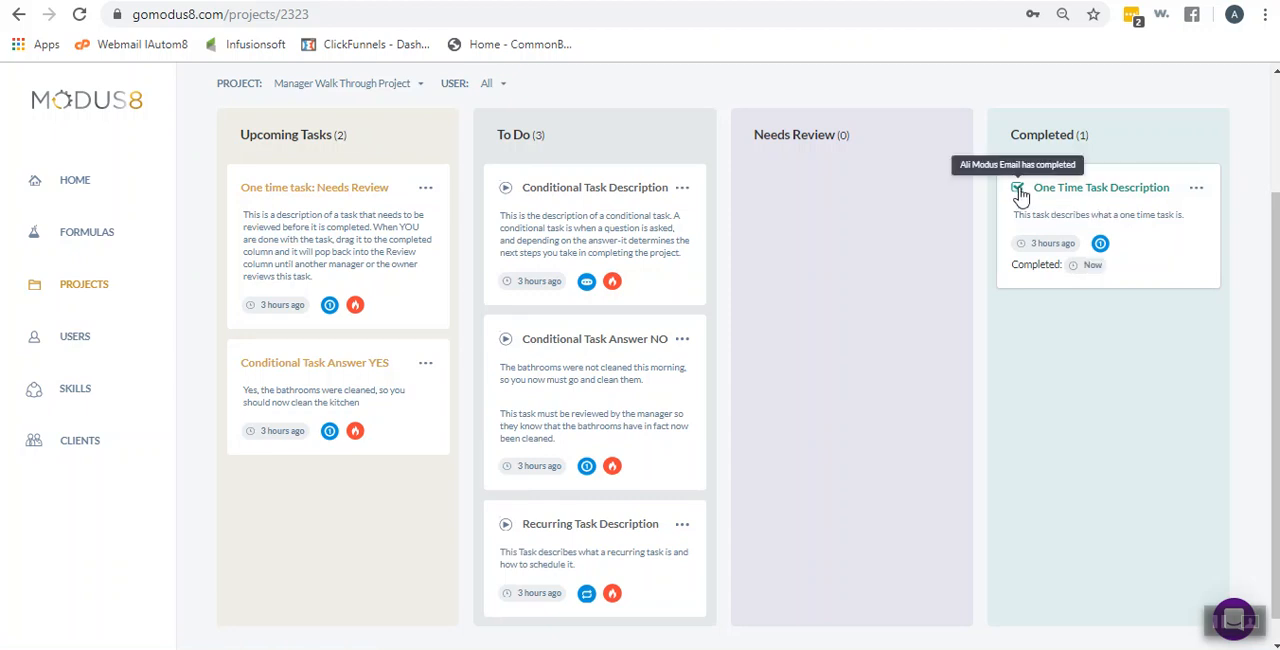
{"action": "mouse_move", "coordinate": [1022, 193]}
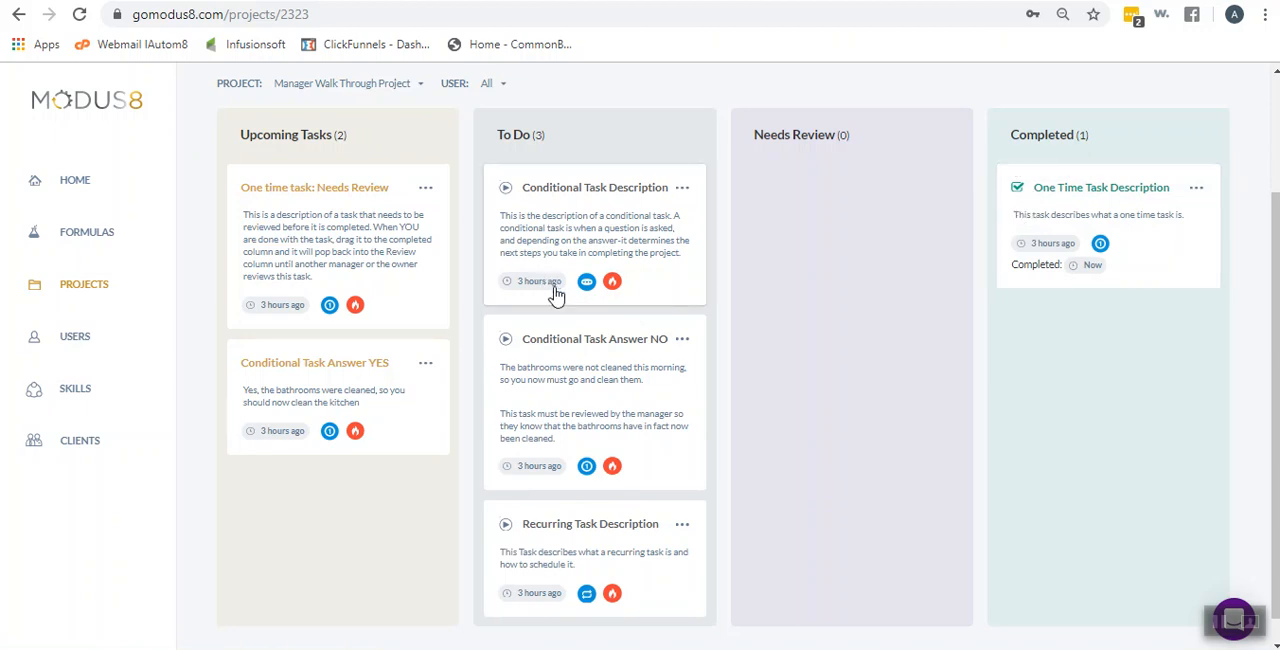
Move the "One time task: Needs Review" card from Upcoming Tasks to the To Do column
{"action": "scroll", "coordinate": [550, 290], "scroll_direction": "down", "scroll_amount": 1}
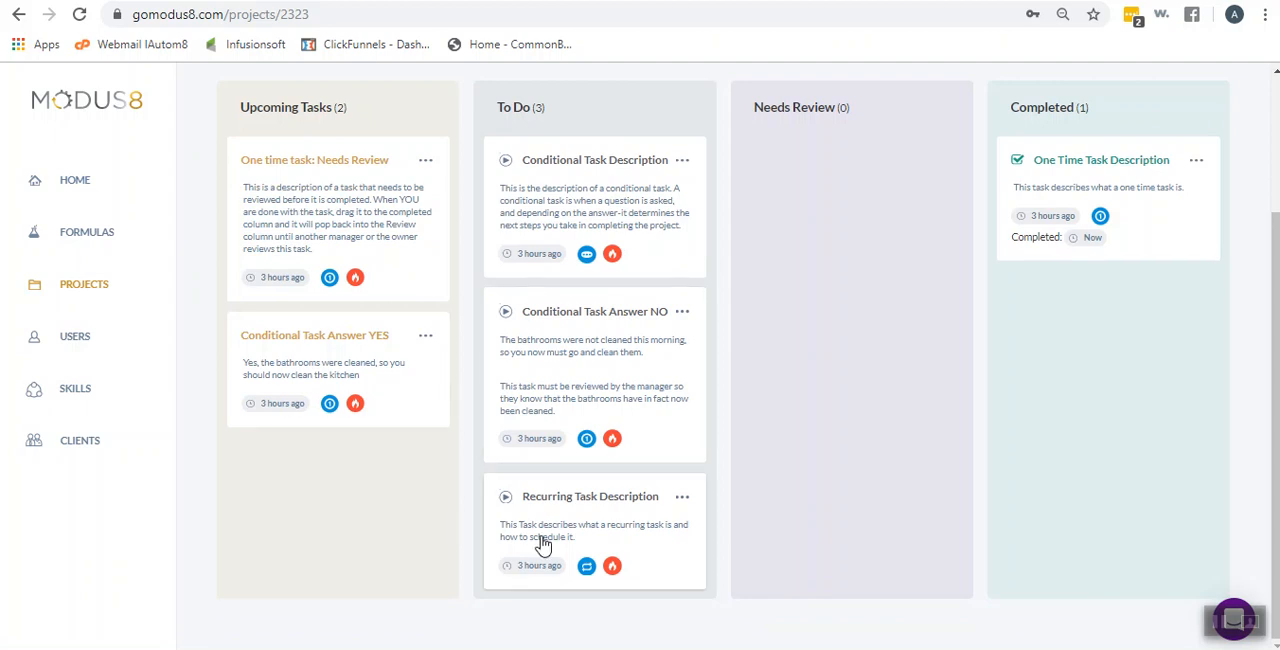
{"action": "left_click_drag", "start_coordinate": [290, 142], "coordinate": [512, 352]}
{"action": "scroll", "coordinate": [586, 363], "scroll_direction": "down", "scroll_amount": 1}
{"action": "scroll", "coordinate": [586, 363], "scroll_direction": "down", "scroll_amount": 2}
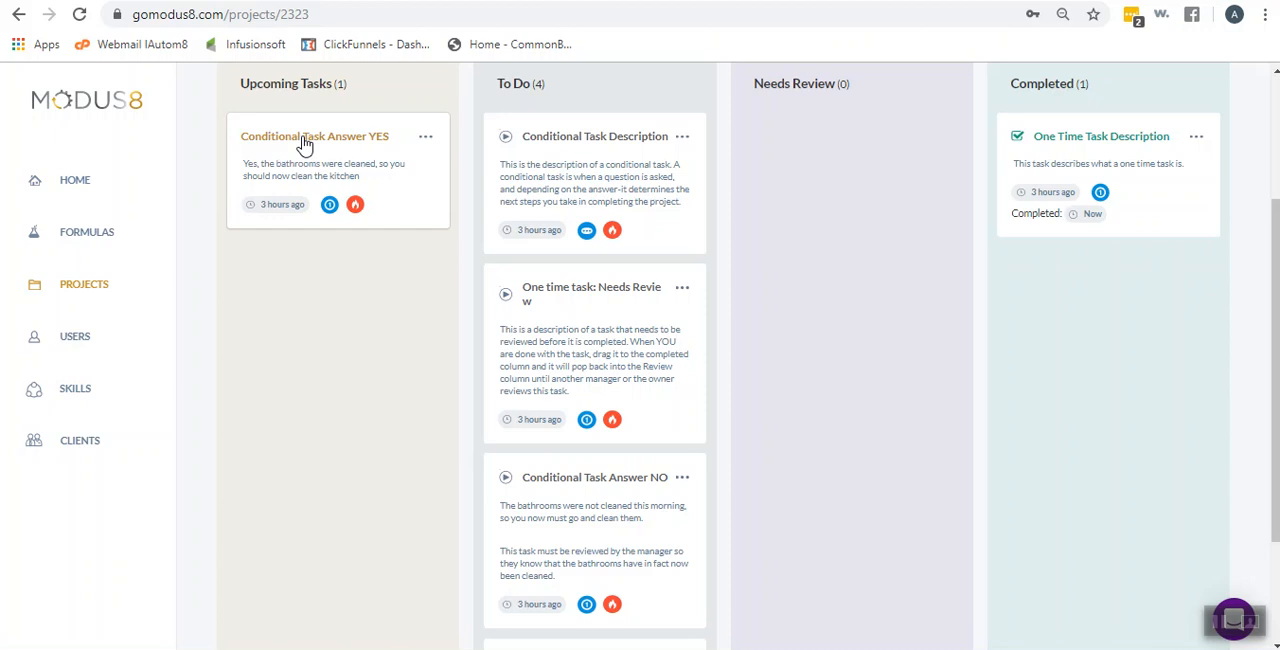
{"action": "left_click_drag", "start_coordinate": [432, 136], "coordinate": [600, 163]}
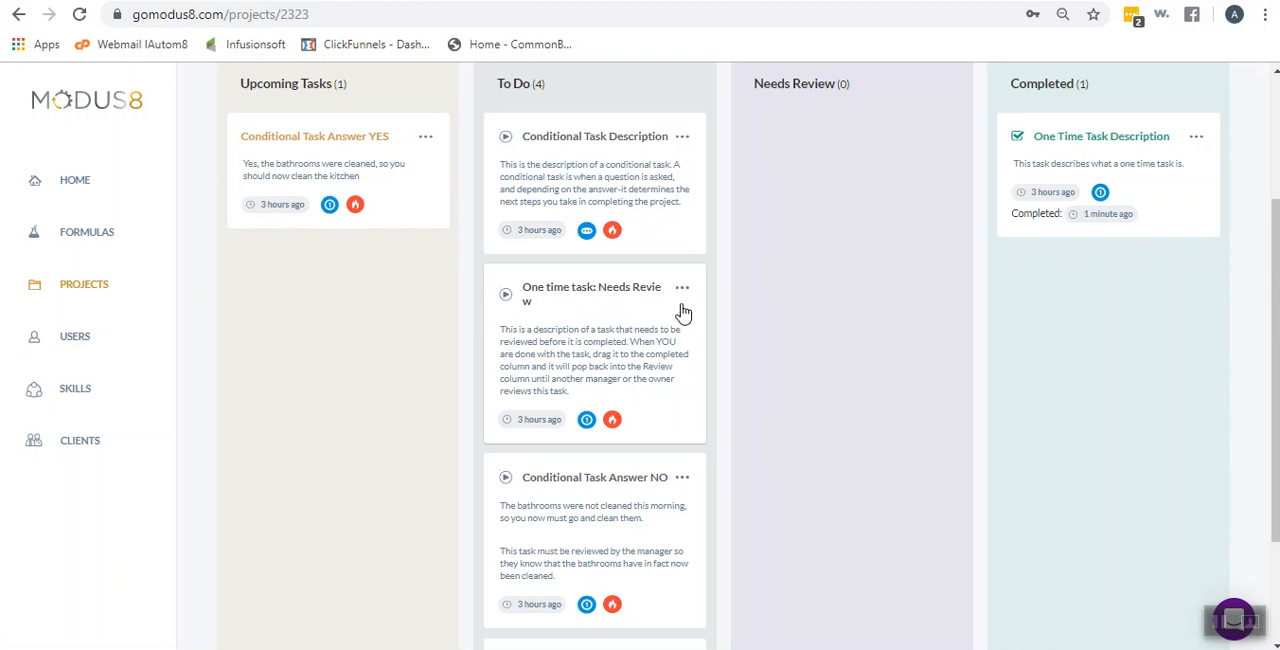
Check the outsource details of "One time task: Needs Review", save and start the task, and submit it as completed for review
{"action": "left_click", "coordinate": [630, 296]}
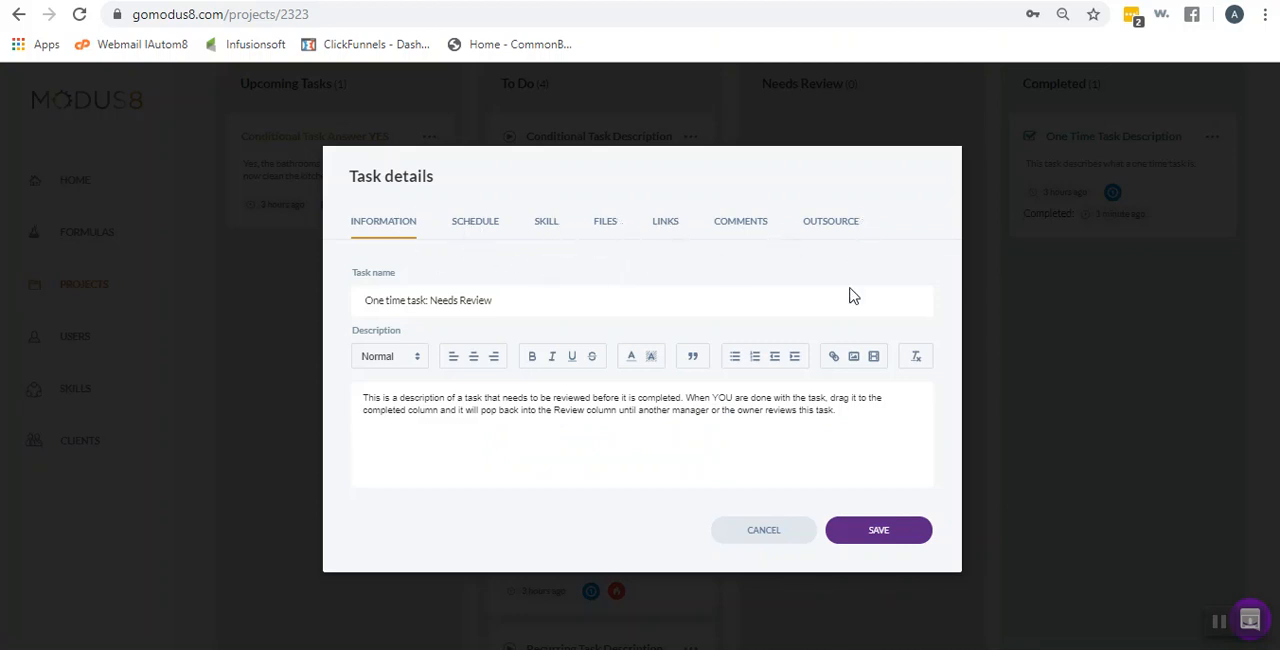
{"action": "left_click", "coordinate": [850, 222]}
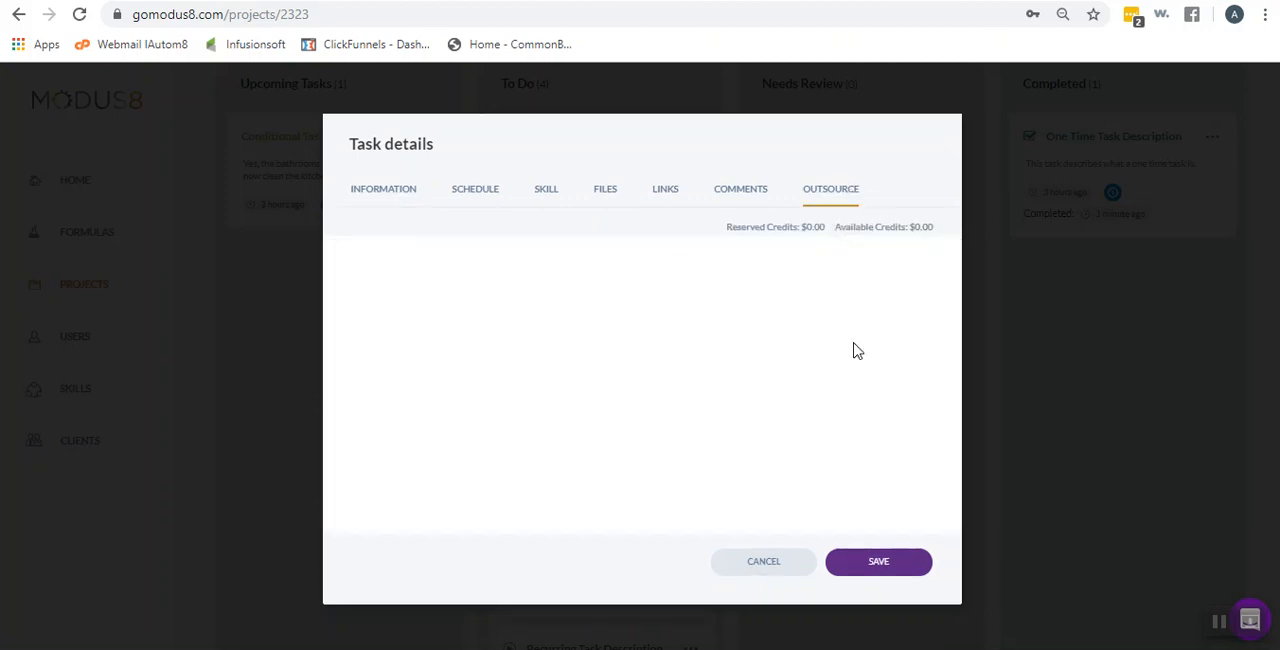
{"action": "left_click", "coordinate": [846, 568]}
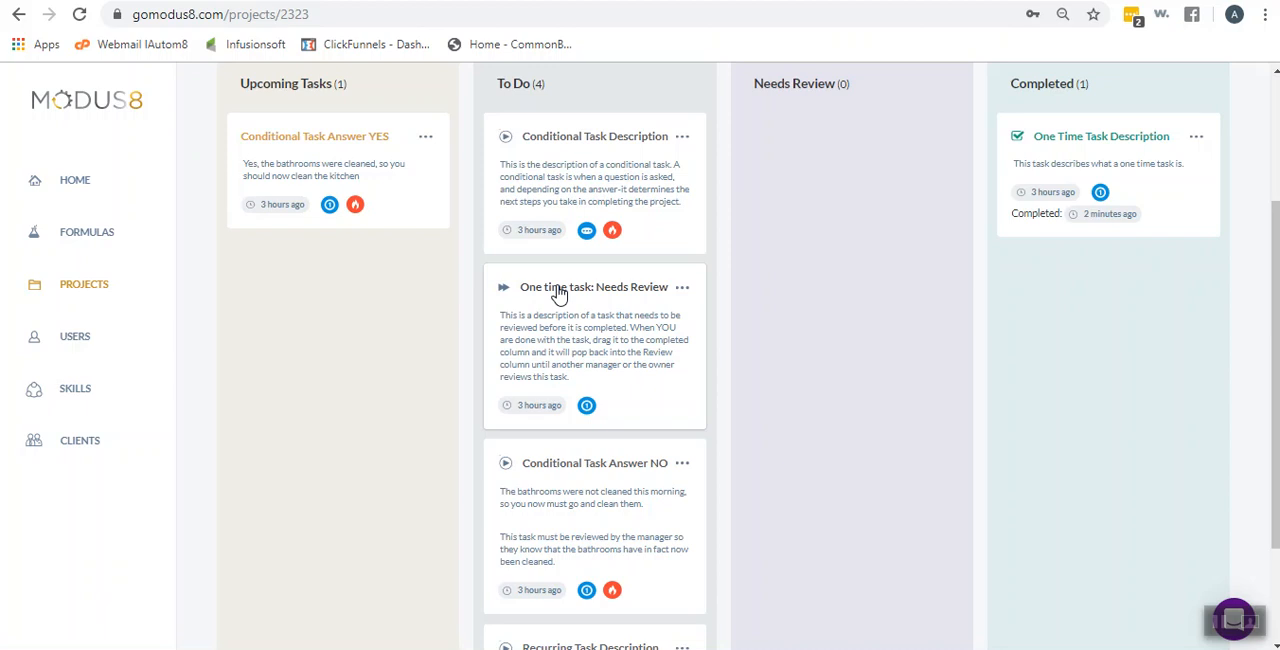
{"action": "left_click_drag", "start_coordinate": [558, 293], "coordinate": [1086, 281]}
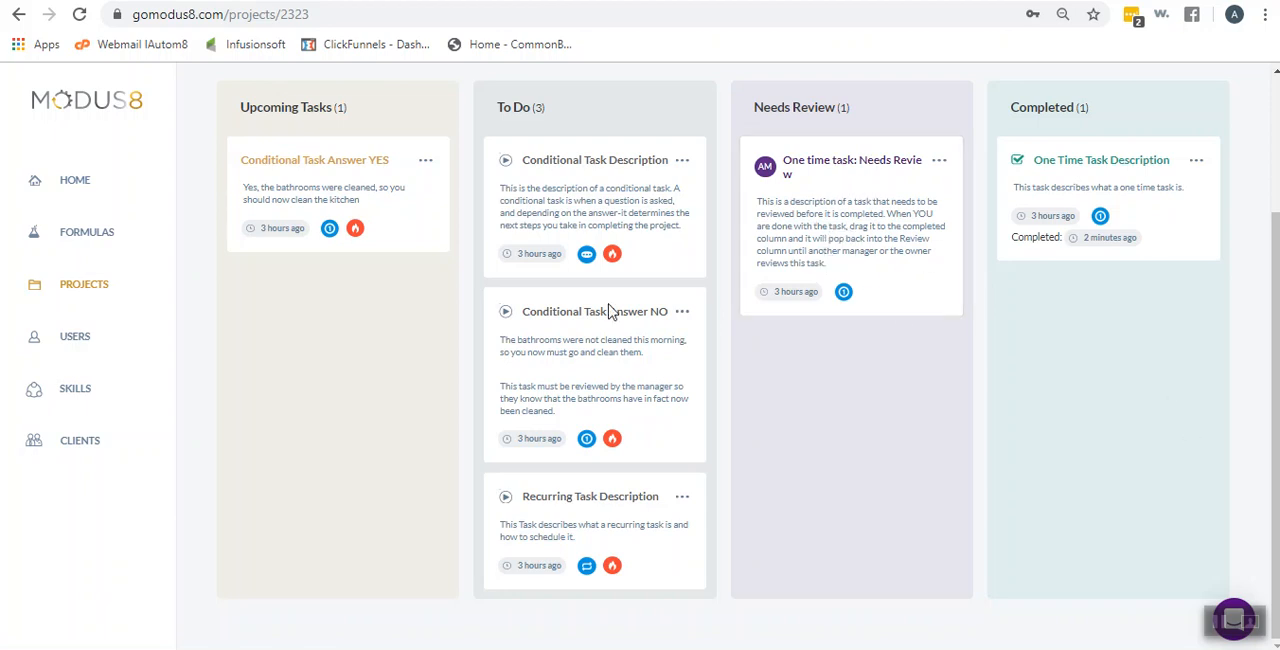
View the Worker Orientation Walk Through smart board's review task and find it under Tasks to Review on the home page
{"action": "left_click", "coordinate": [85, 289]}
{"action": "left_click", "coordinate": [310, 340]}
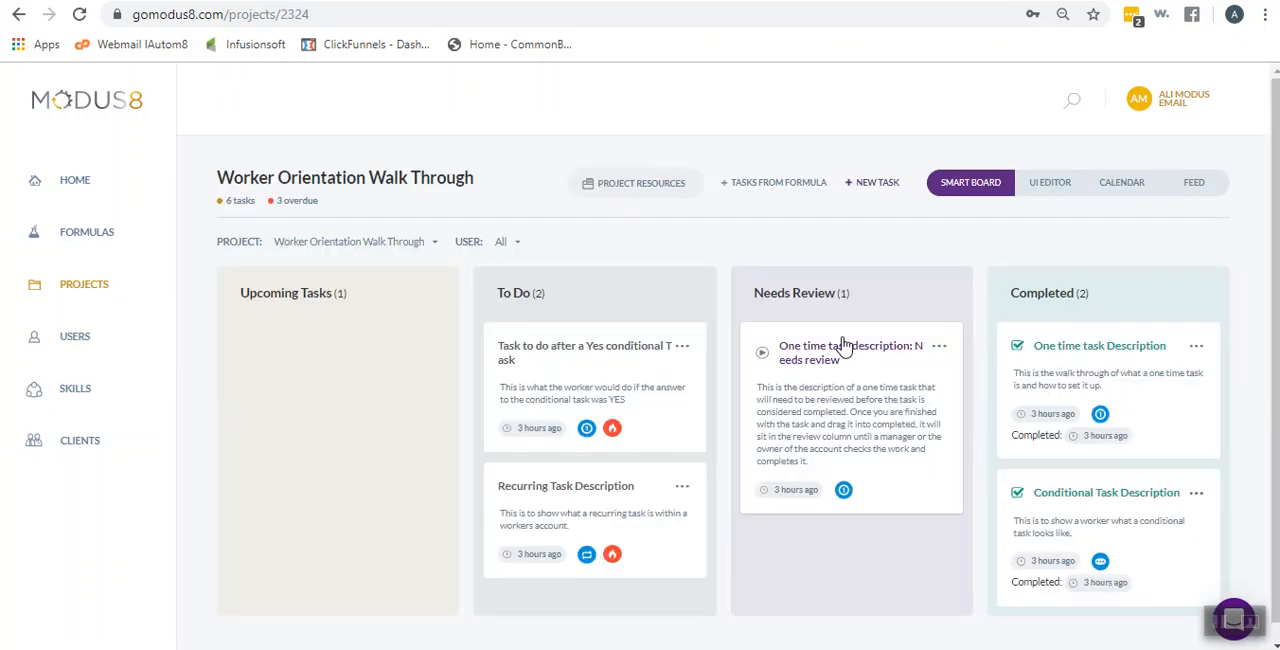
{"action": "left_click", "coordinate": [81, 180]}
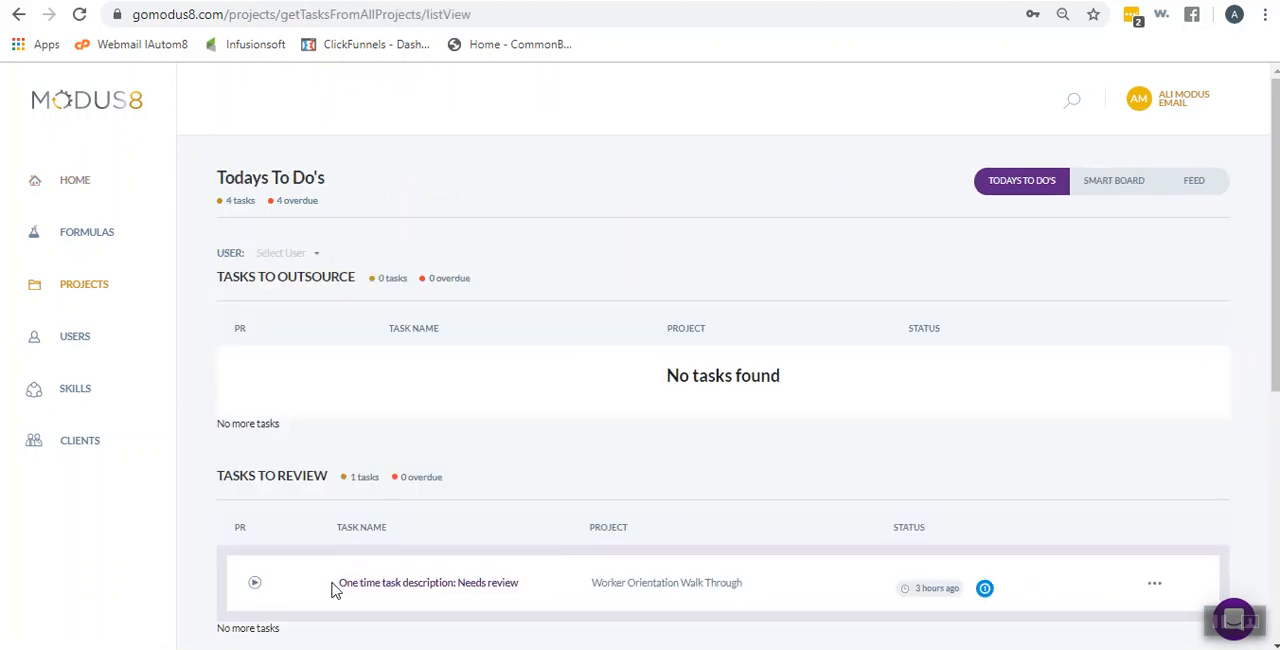
Reopen the Worker Orientation Walk Through project and move "One time task description: Needs review" from Needs Review to Completed
{"action": "left_click", "coordinate": [64, 284]}
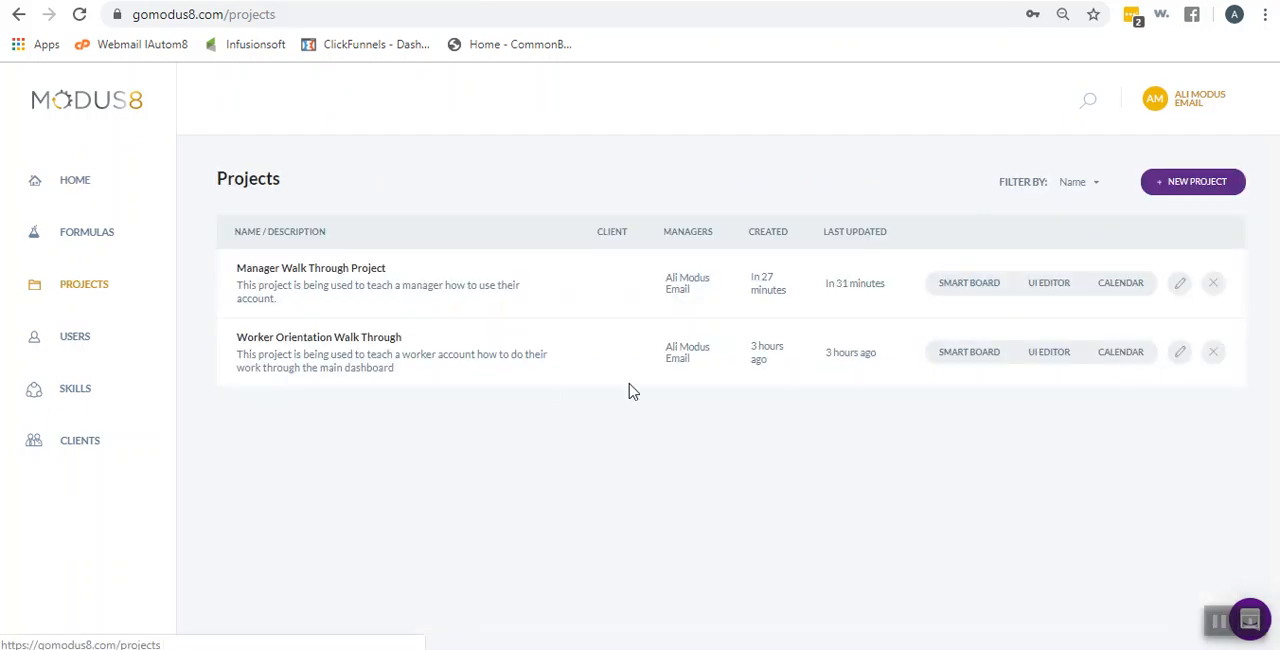
{"action": "left_click", "coordinate": [326, 340]}
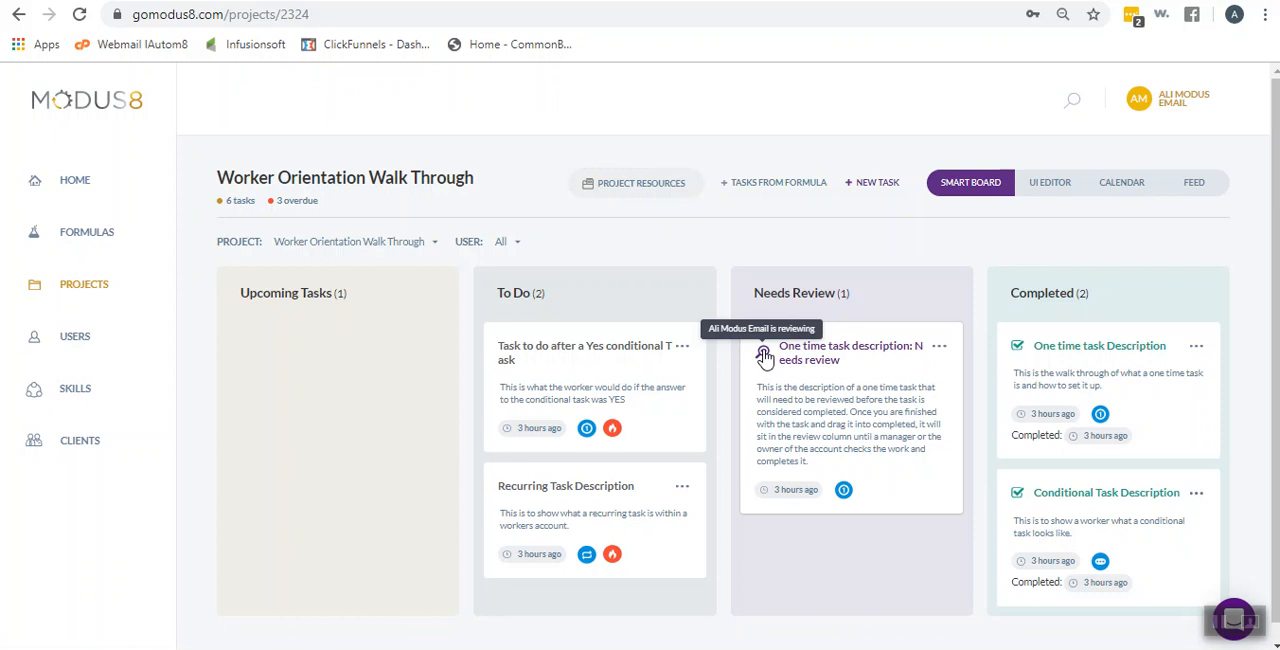
{"action": "left_click_drag", "start_coordinate": [800, 360], "coordinate": [1100, 452]}
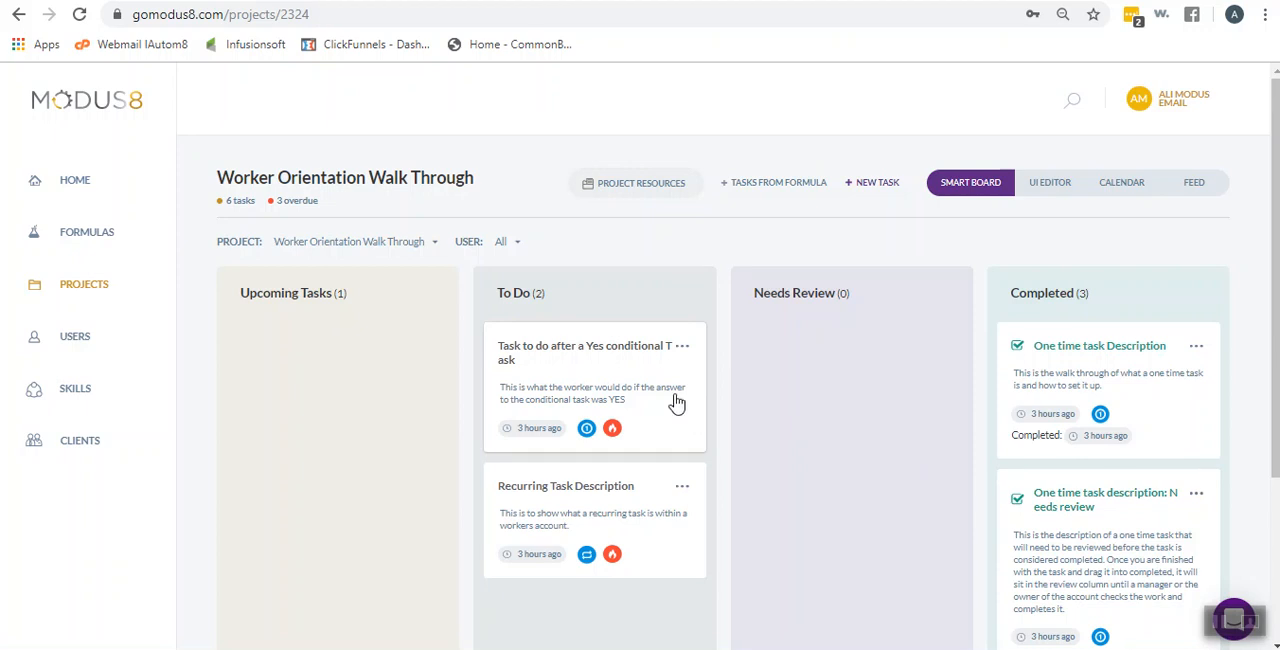
Return to the Manager Walk Through Project's smart board and start the Conditional Task Description task
{"action": "left_click", "coordinate": [52, 288]}
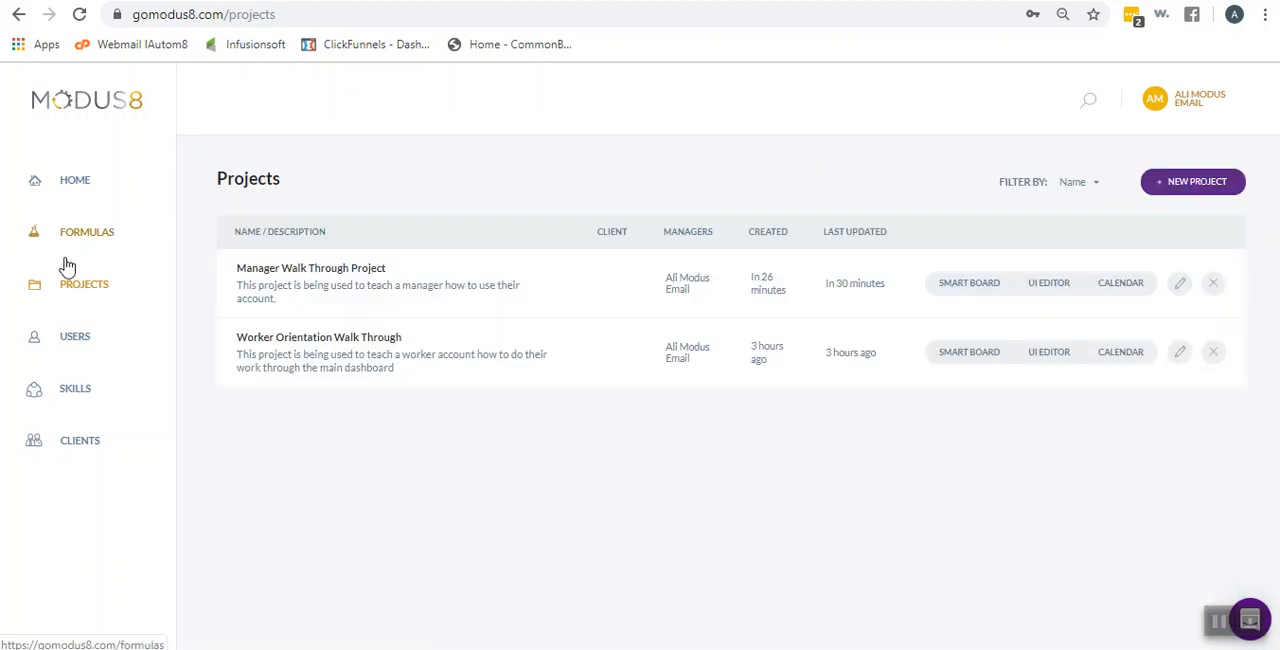
{"action": "left_click", "coordinate": [370, 284]}
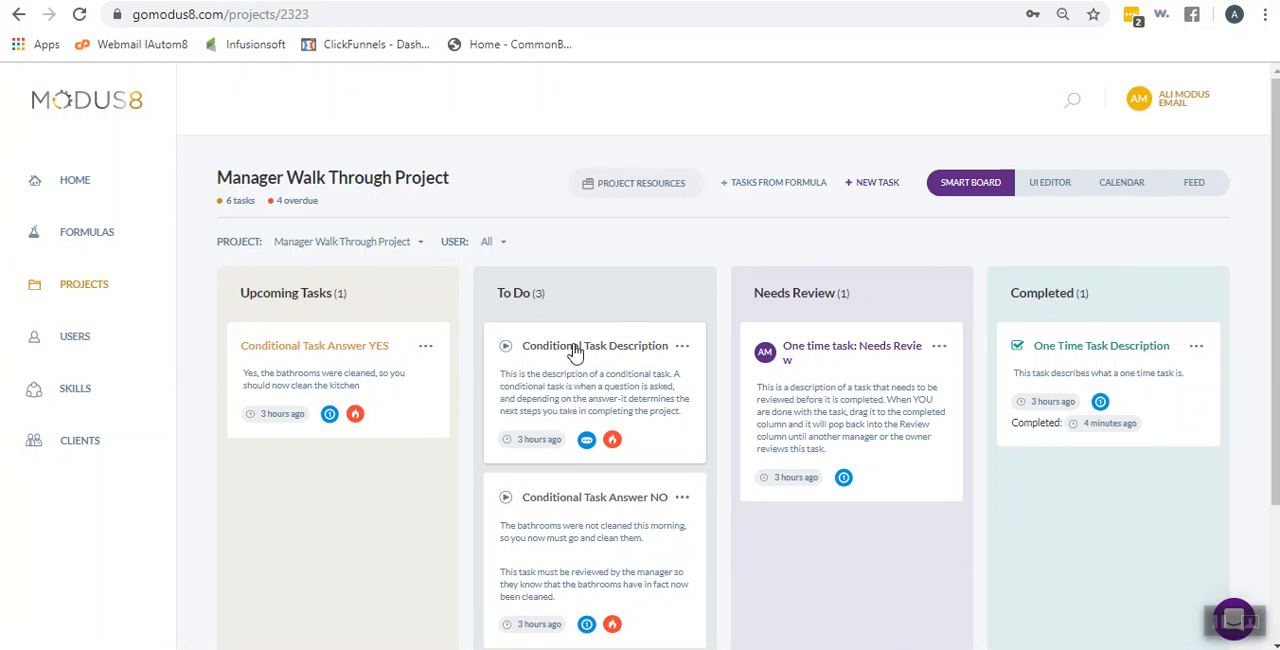
{"action": "left_click", "coordinate": [507, 349]}
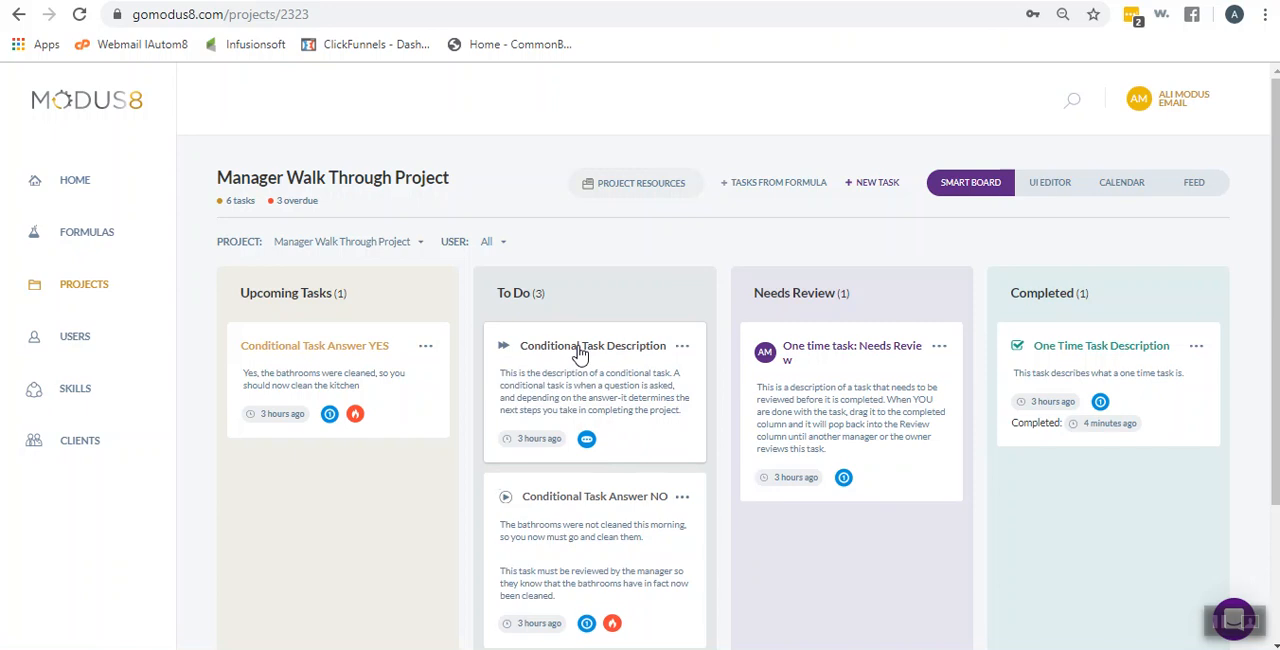
Review the condition question and its Yes and No options in the Conditional Task Description details, then save the task
{"action": "left_click", "coordinate": [579, 350]}
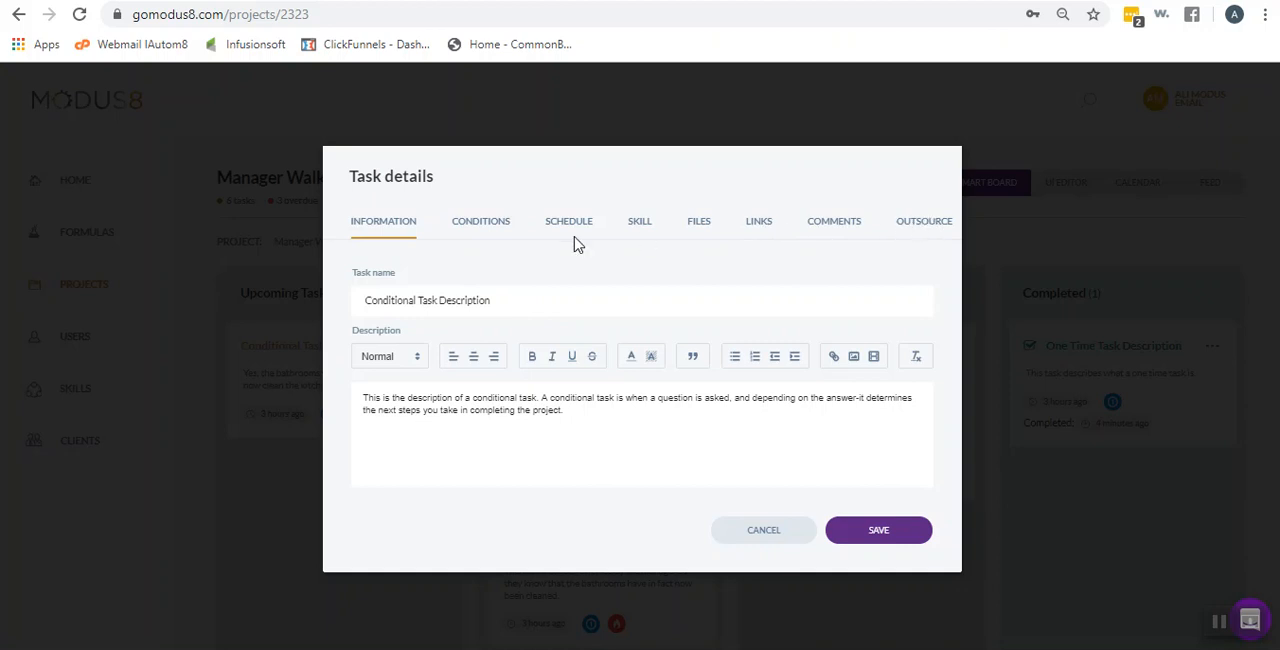
{"action": "left_click", "coordinate": [484, 229]}
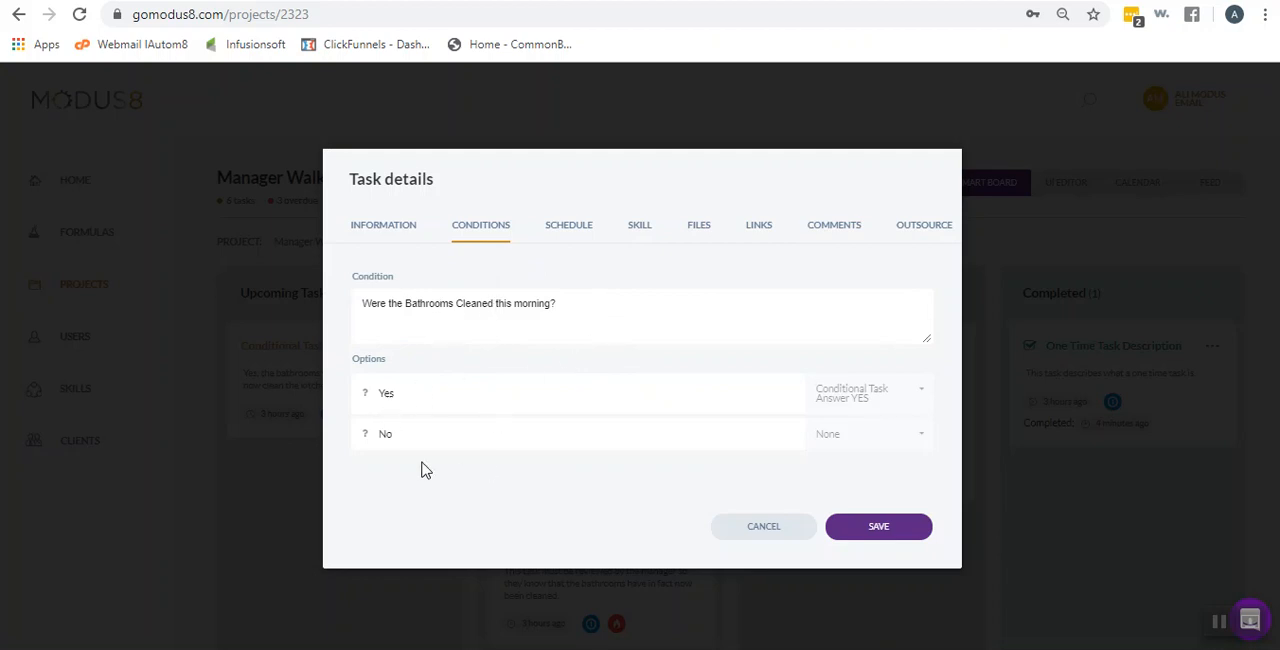
{"action": "left_click", "coordinate": [880, 531]}
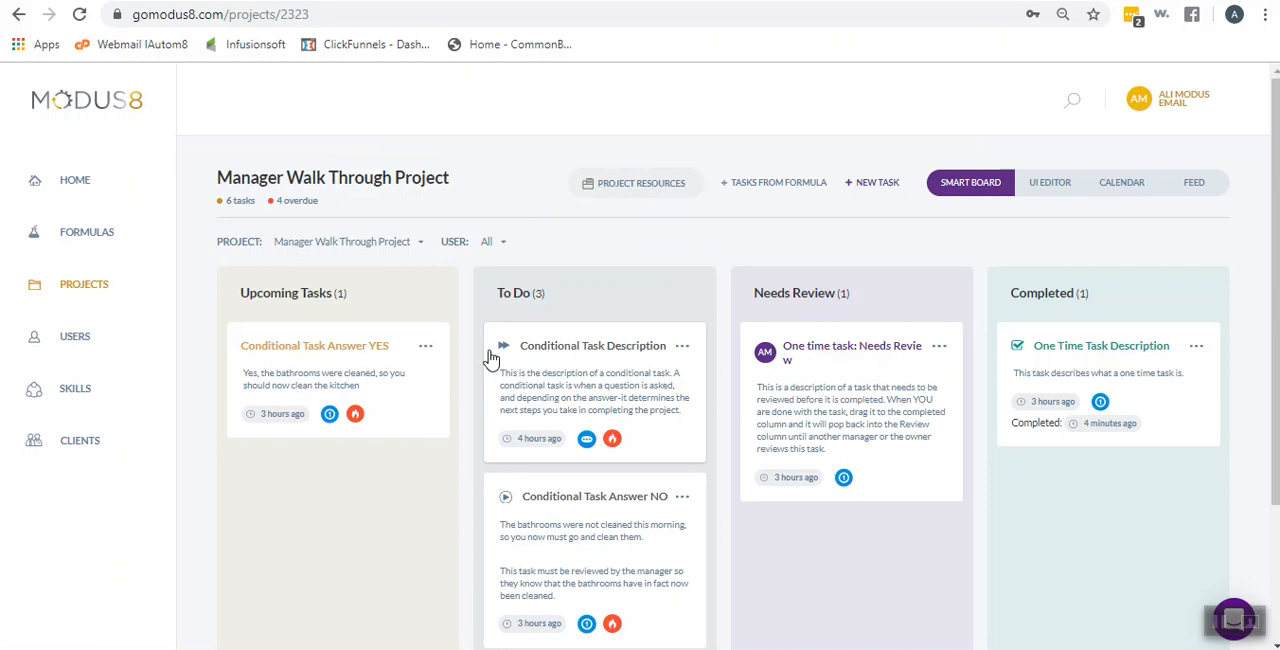
Move the Conditional Task Description card to Completed and answer Yes to "Were the Bathrooms Cleaned this morning?"
{"action": "mouse_move", "coordinate": [503, 352]}
{"action": "left_click_drag", "start_coordinate": [549, 352], "coordinate": [1068, 488]}
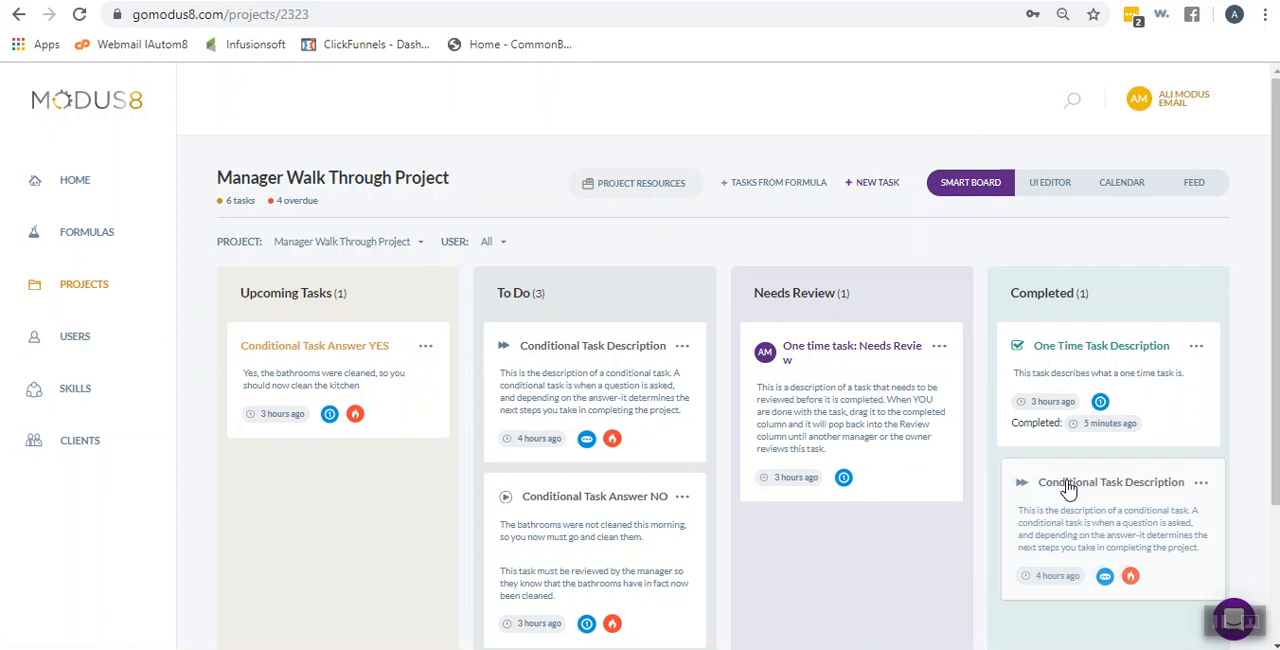
{"action": "left_click_drag", "start_coordinate": [1068, 488], "coordinate": [1066, 478]}
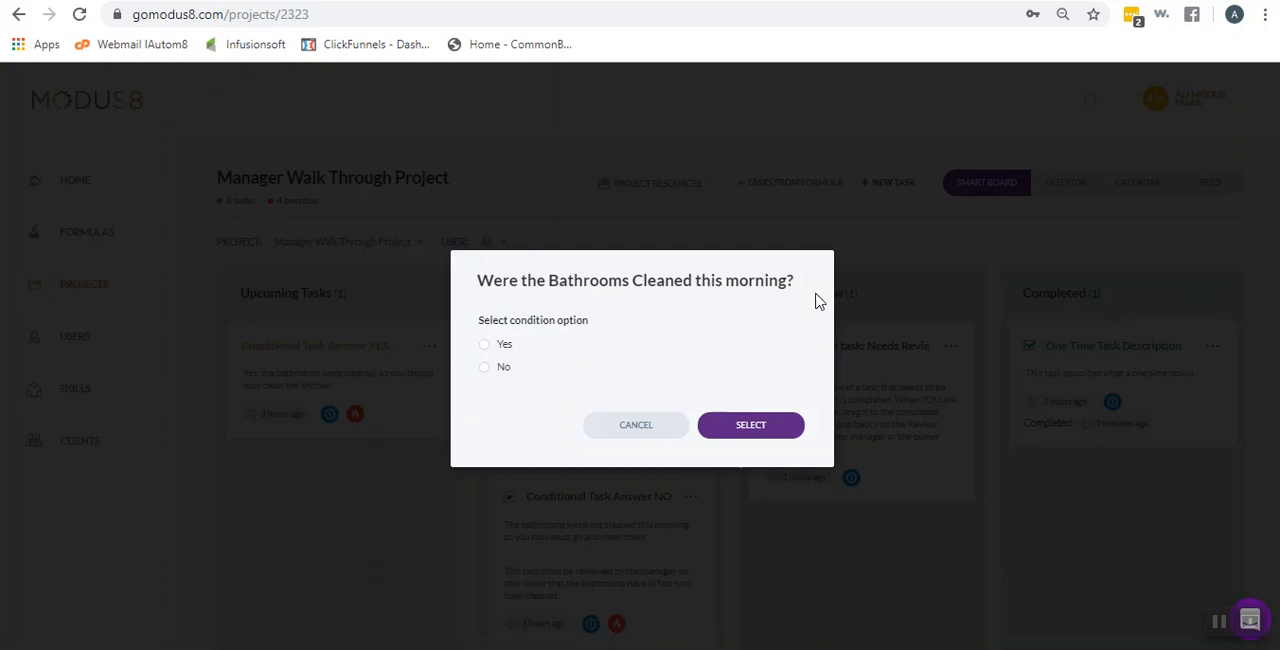
{"action": "left_click", "coordinate": [485, 346]}
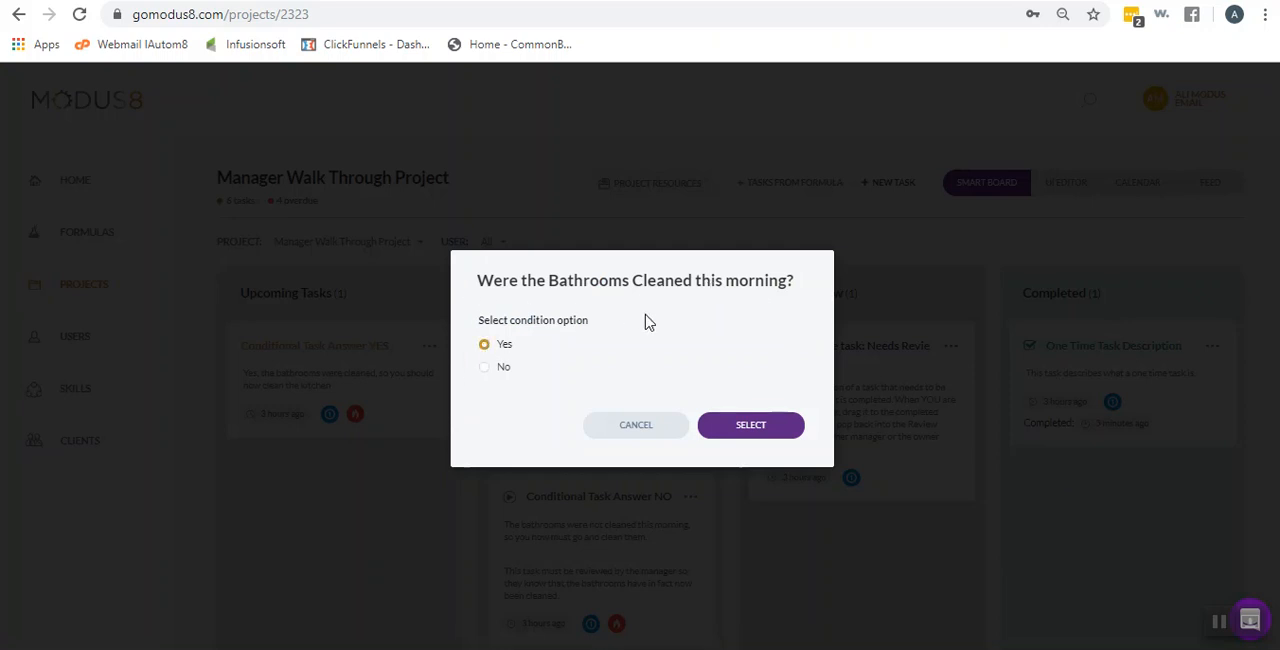
{"action": "left_click", "coordinate": [749, 426]}
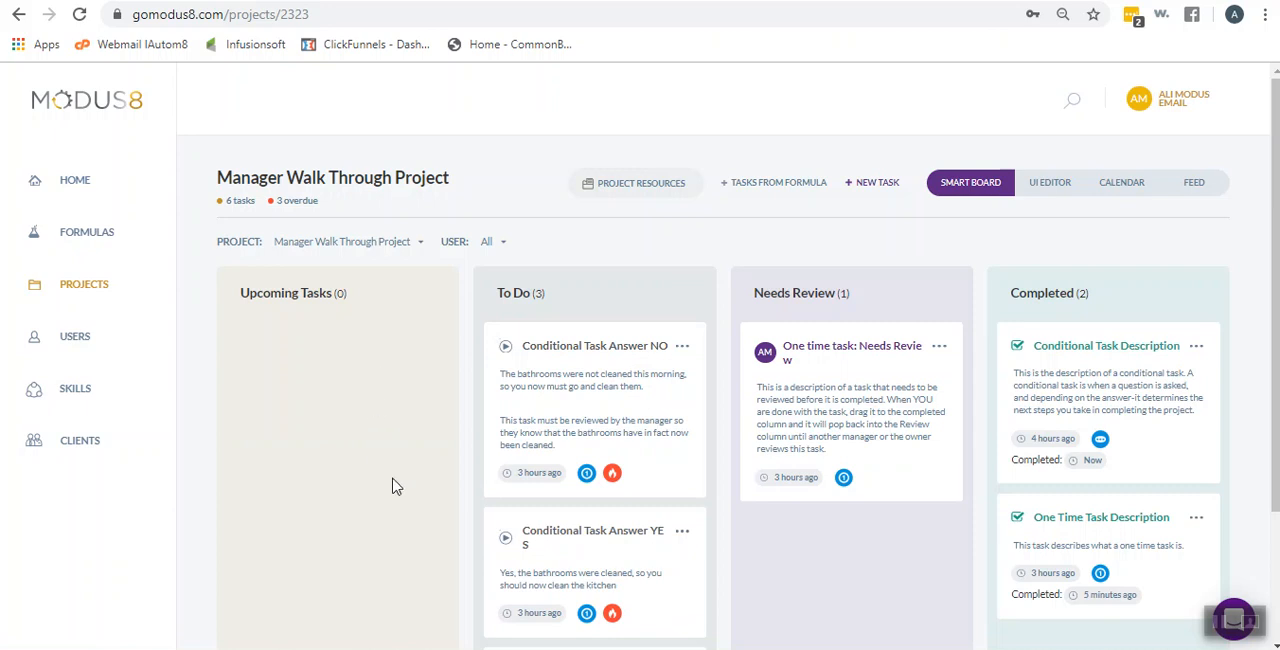
{"action": "scroll", "coordinate": [608, 356], "scroll_direction": "down", "scroll_amount": 2}
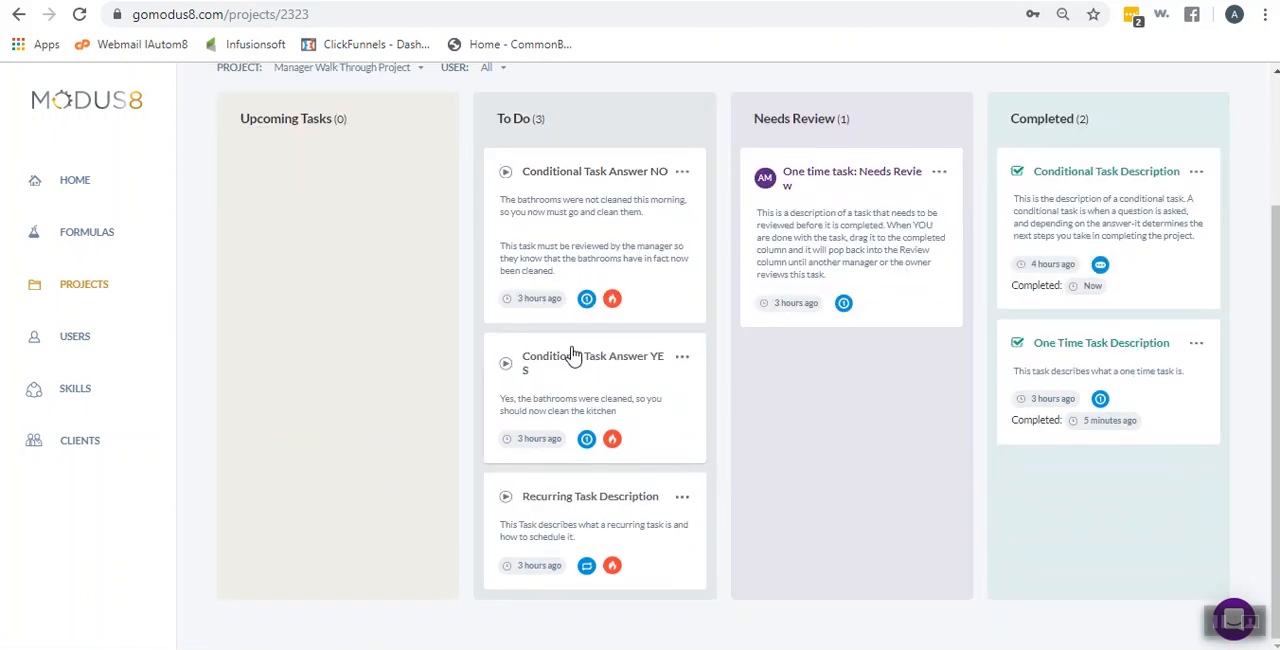
Open the Recurring Task Description details and examine the recurrence settings, comparing the Yearly schedule options with the Minutes schedule
{"action": "left_click", "coordinate": [575, 507]}
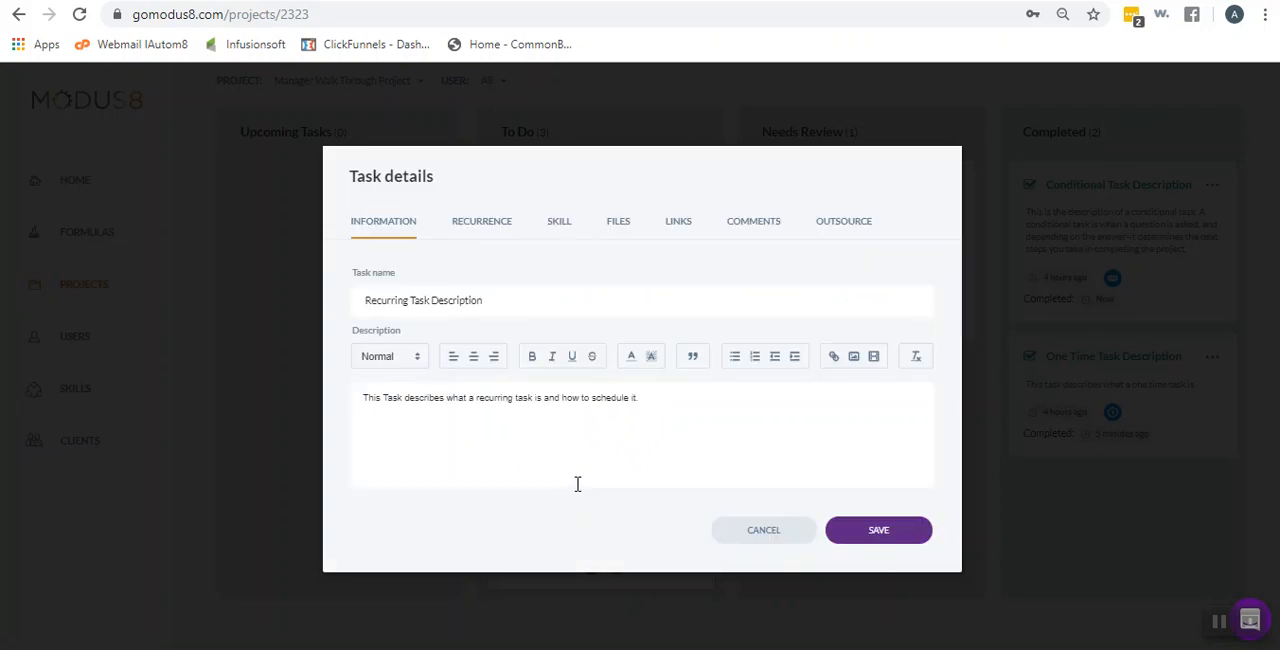
{"action": "left_click", "coordinate": [490, 229]}
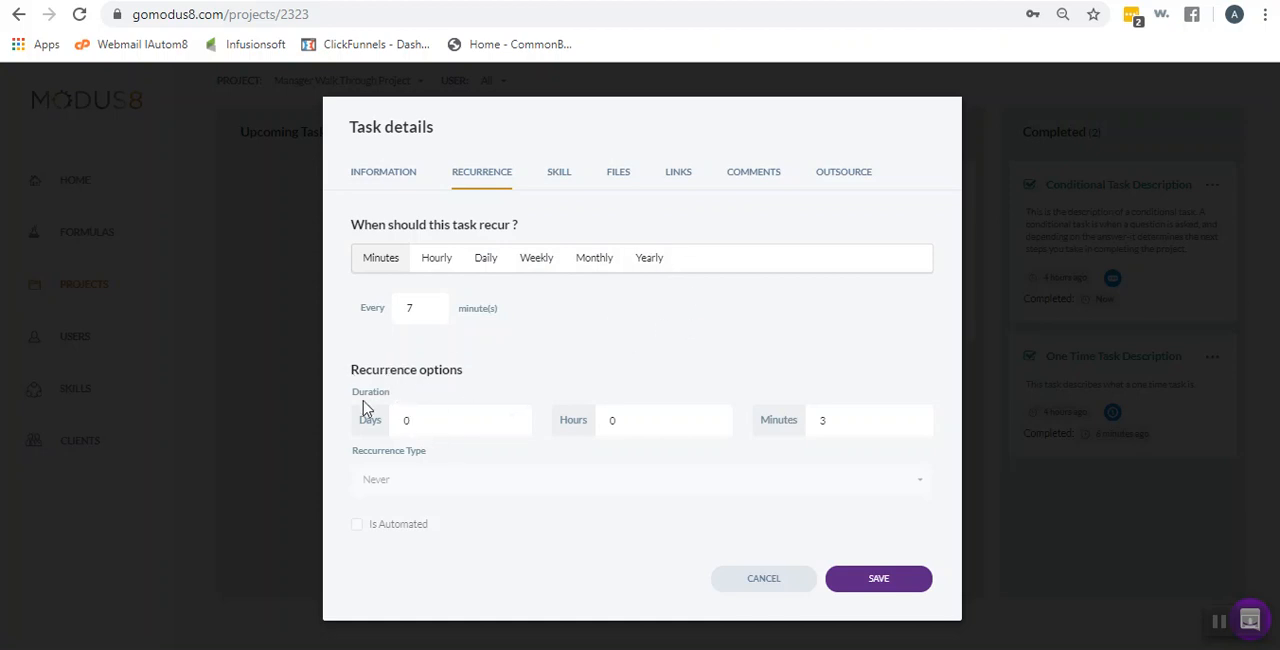
{"action": "double_click", "coordinate": [826, 421]}
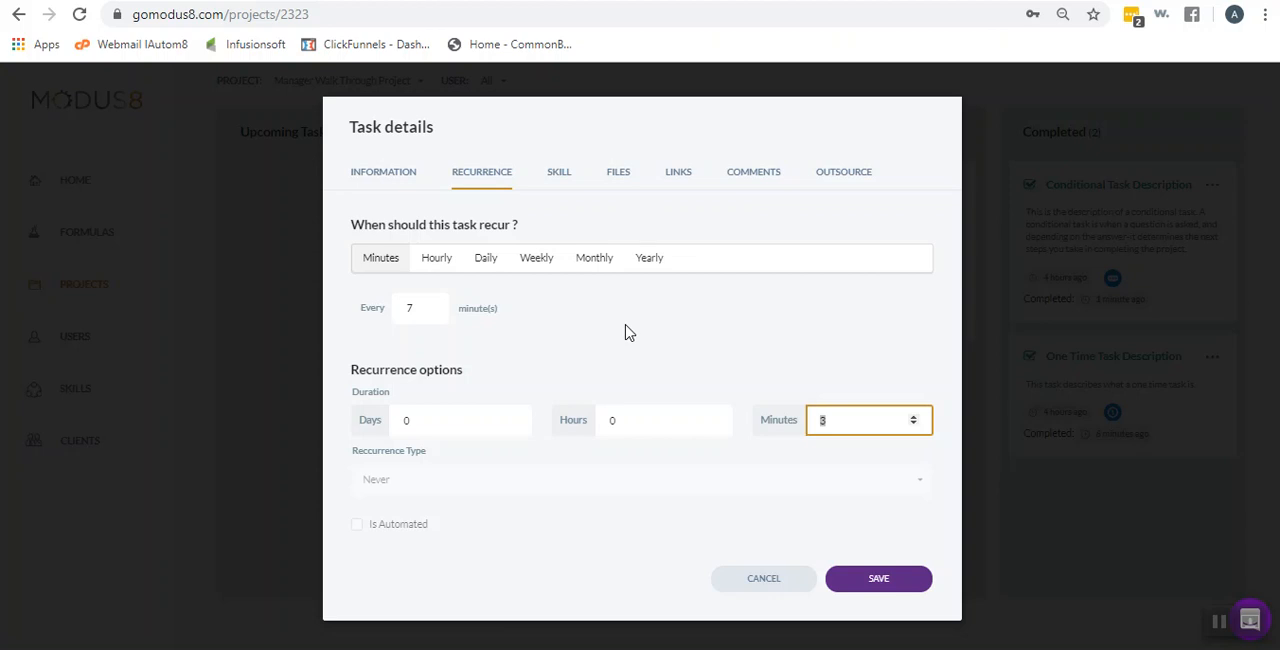
{"action": "left_click", "coordinate": [650, 260]}
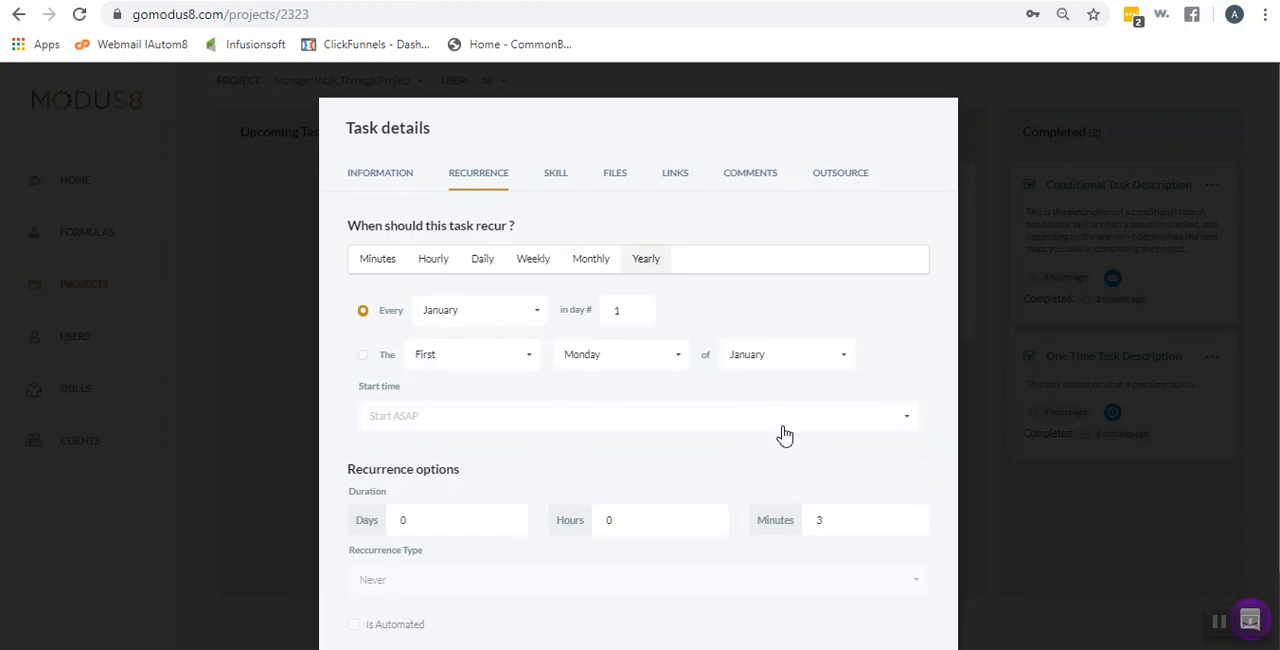
{"action": "scroll", "coordinate": [806, 466], "scroll_direction": "down", "scroll_amount": 1}
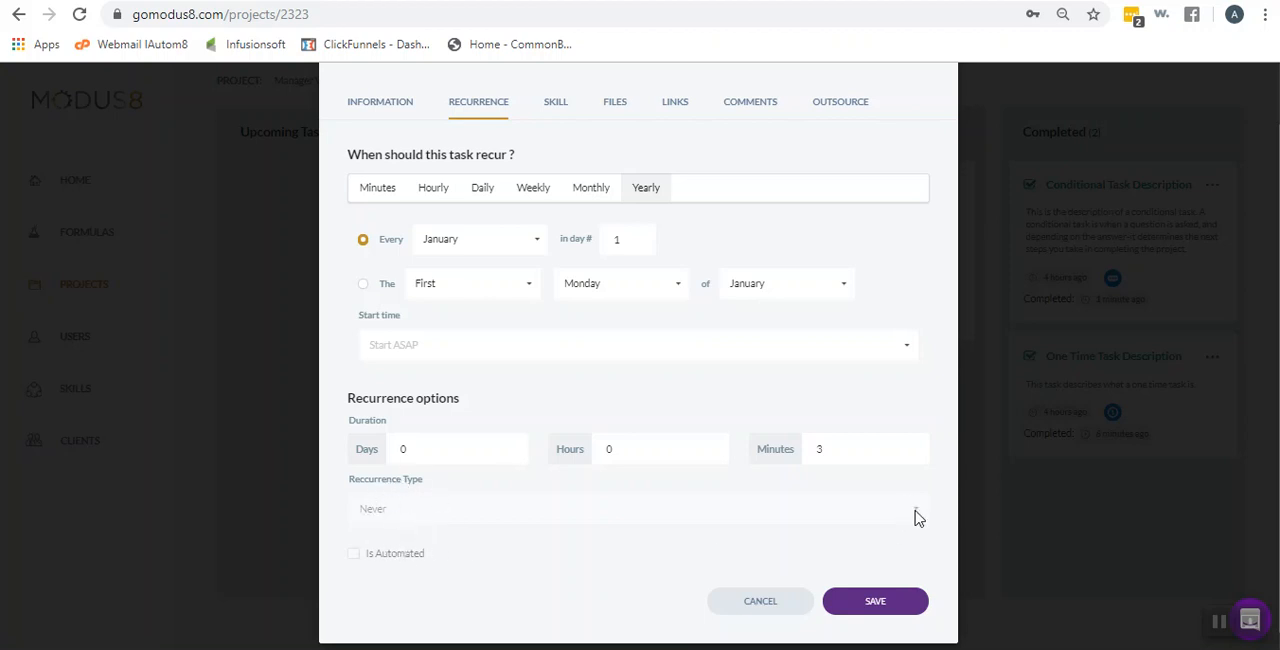
{"action": "left_click", "coordinate": [390, 192]}
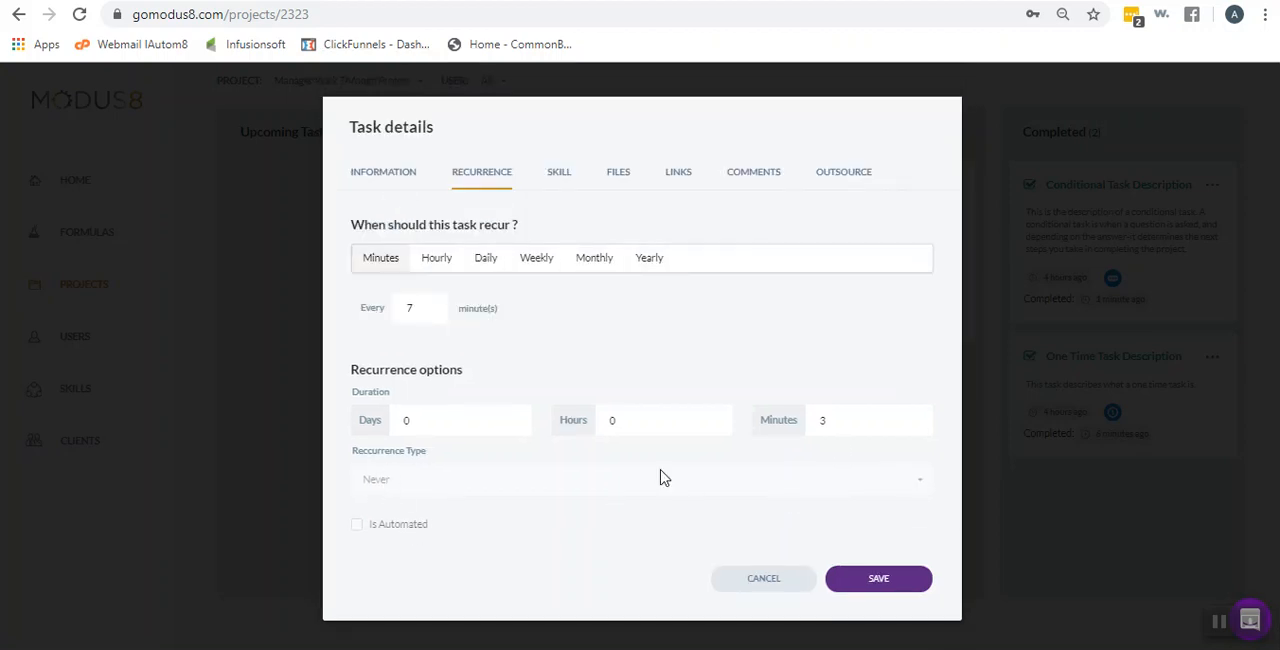
Review the recurring task's duration, minute interval and recurrence type, then save the task
{"action": "left_click", "coordinate": [436, 420]}
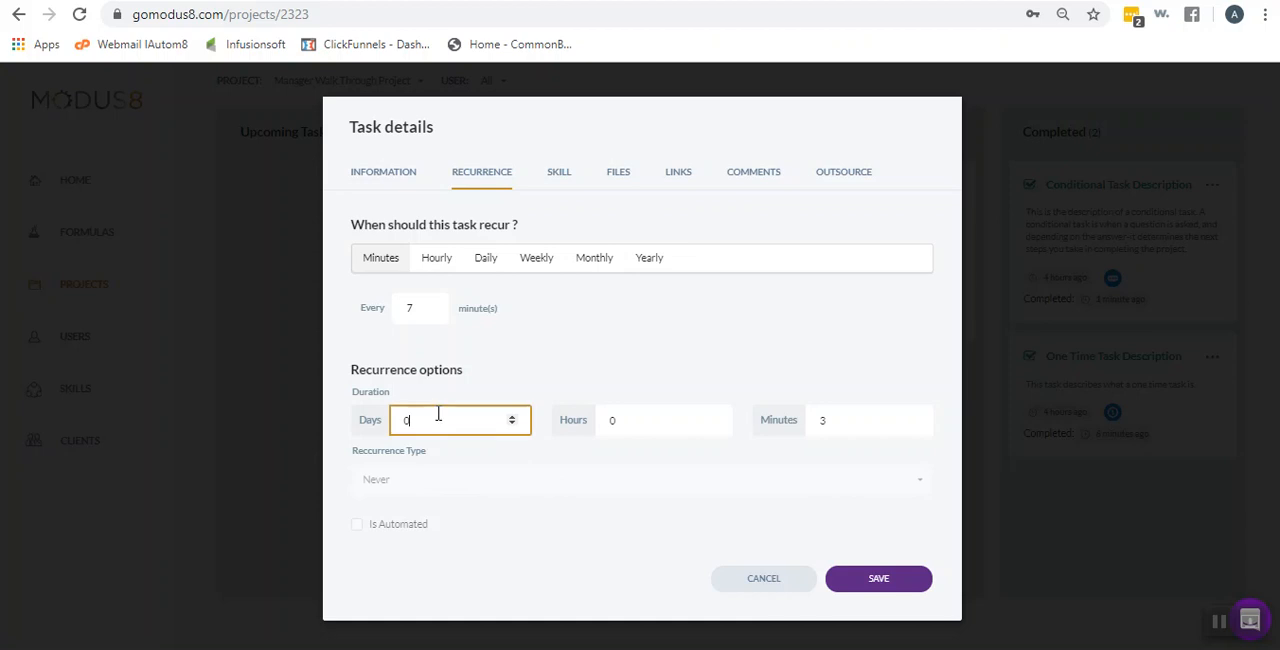
{"action": "left_click", "coordinate": [430, 308]}
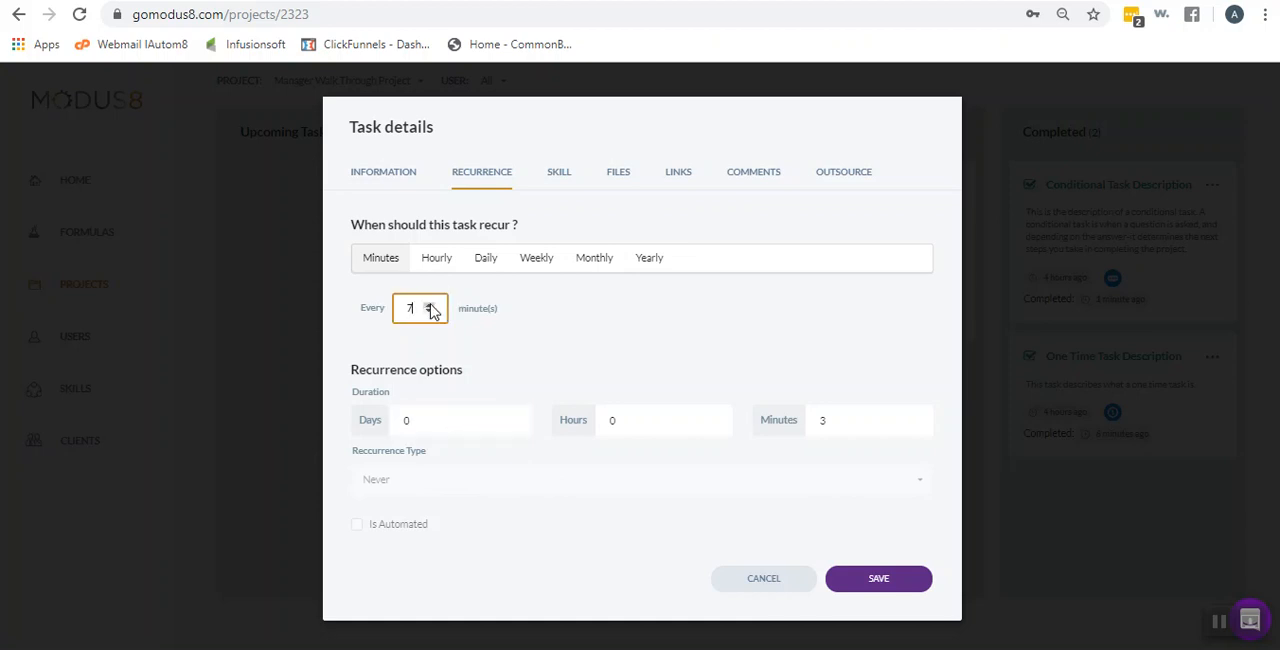
{"action": "left_click", "coordinate": [409, 491]}
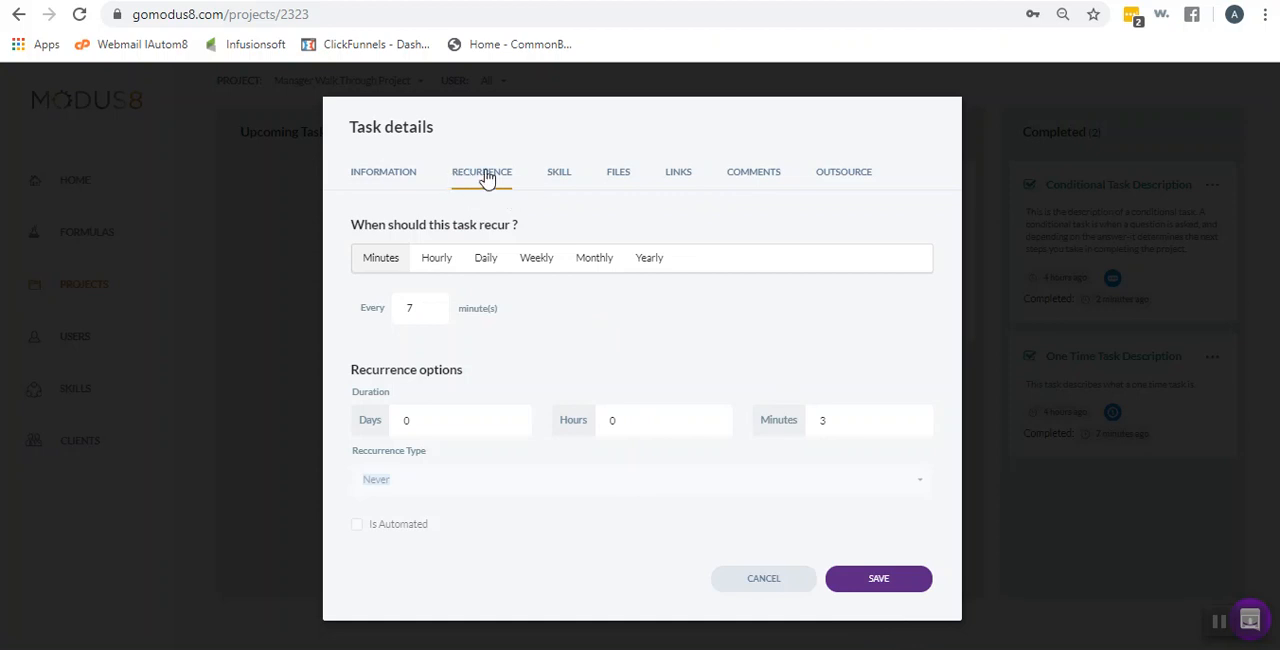
{"action": "left_click", "coordinate": [880, 578]}
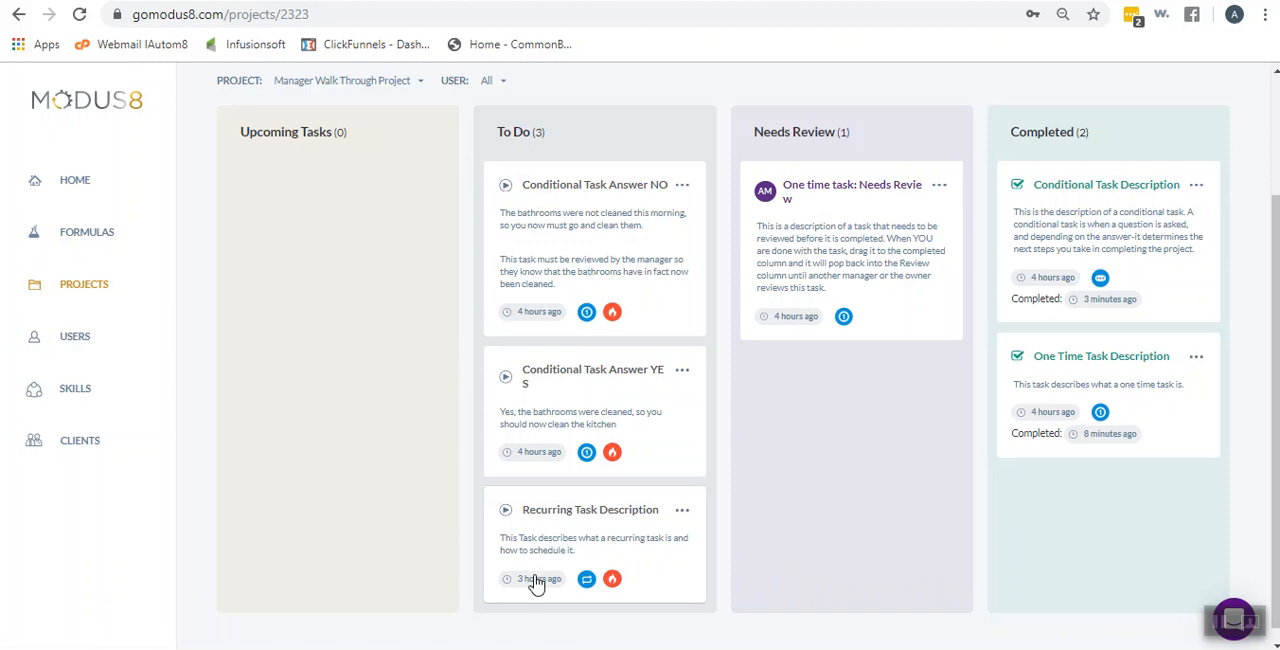
Move the Recurring Task Description card to Completed, then start Conditional Task Answer YES and move it to Completed
{"action": "left_click_drag", "start_coordinate": [556, 517], "coordinate": [1110, 508]}
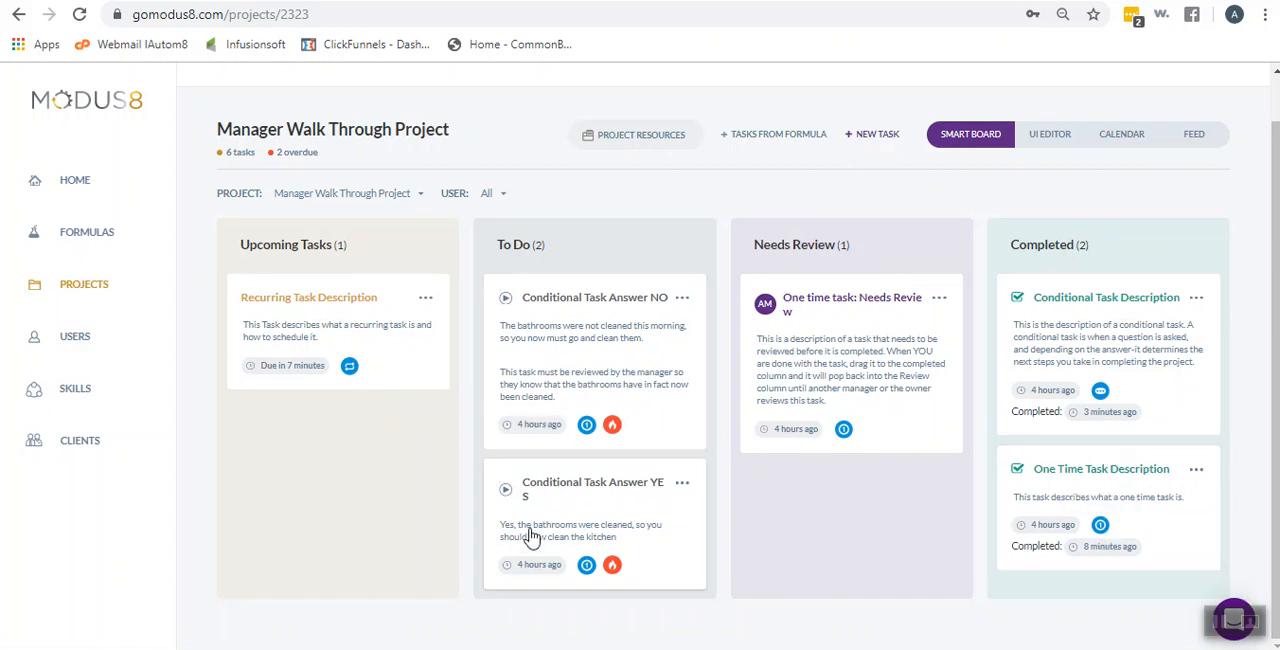
{"action": "left_click", "coordinate": [508, 497]}
{"action": "left_click_drag", "start_coordinate": [517, 505], "coordinate": [1108, 517]}
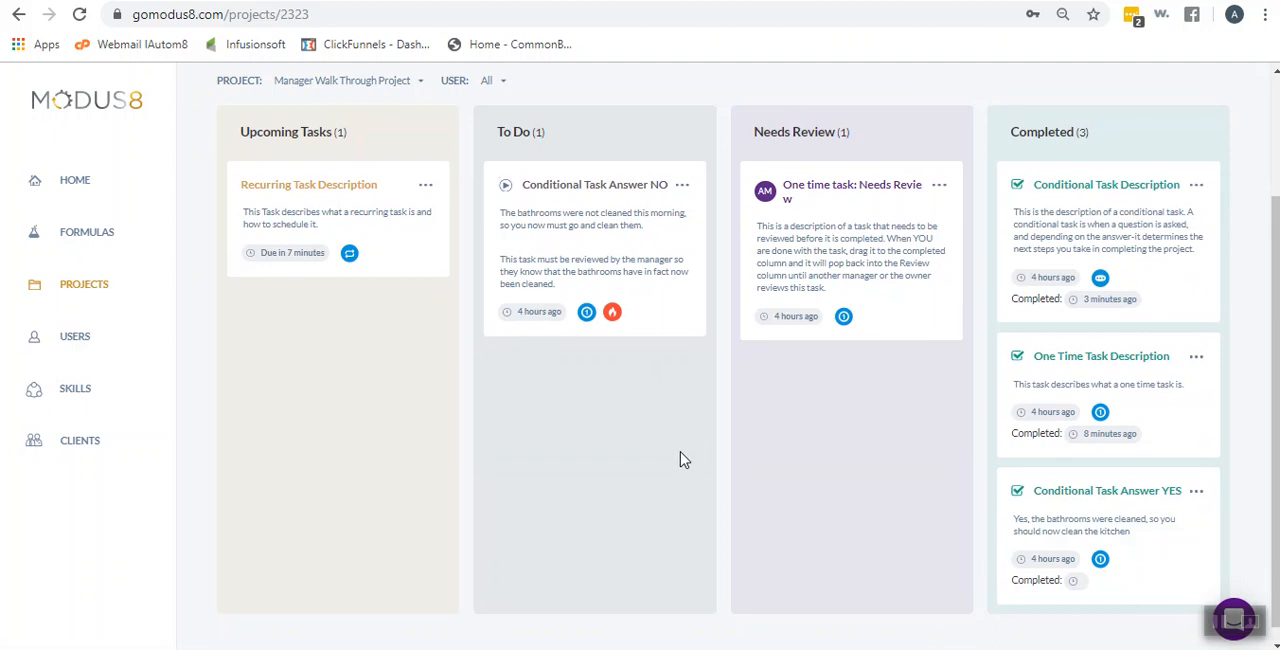
{"action": "scroll", "coordinate": [640, 462], "scroll_direction": "up", "scroll_amount": 2}
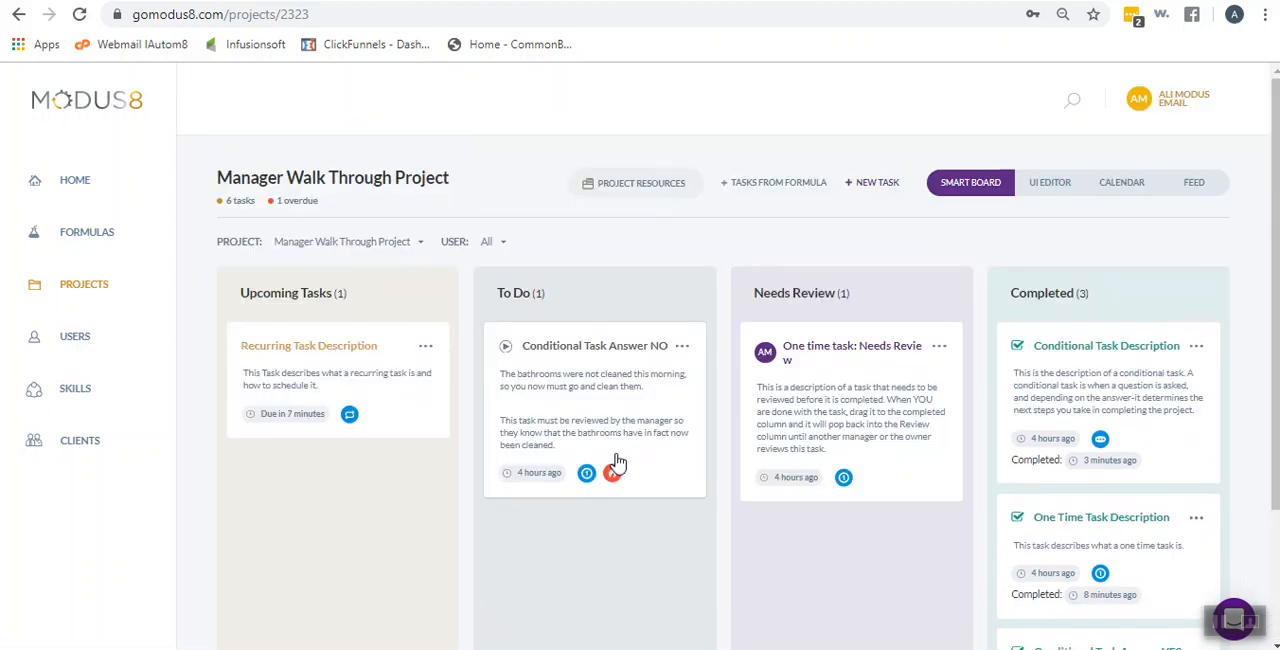